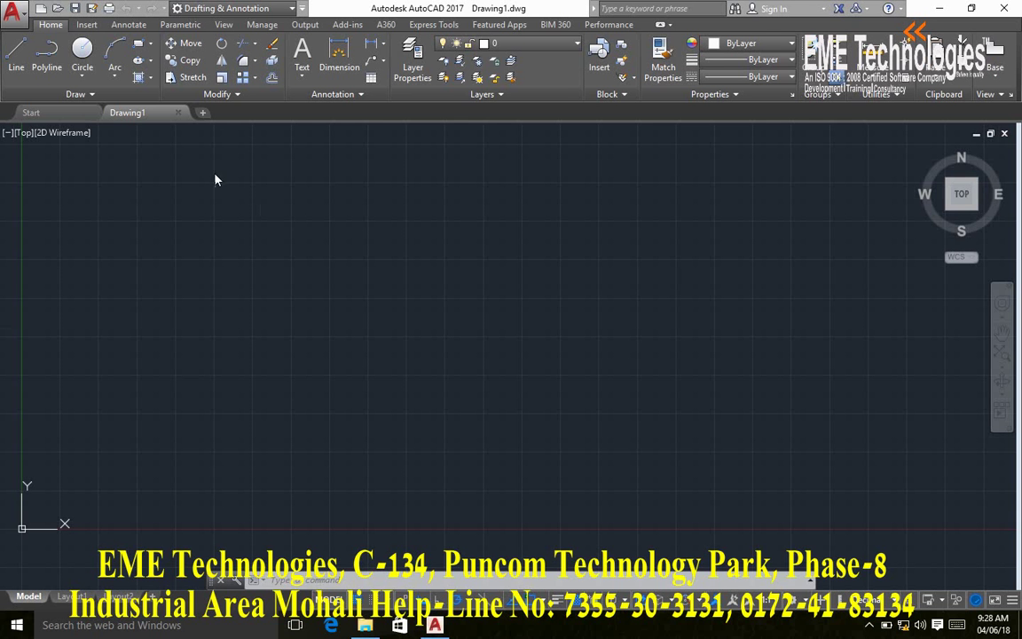
Expand the Circle dropdown in the Draw panel to list the circle-drawing methods.
left_click(80, 79)
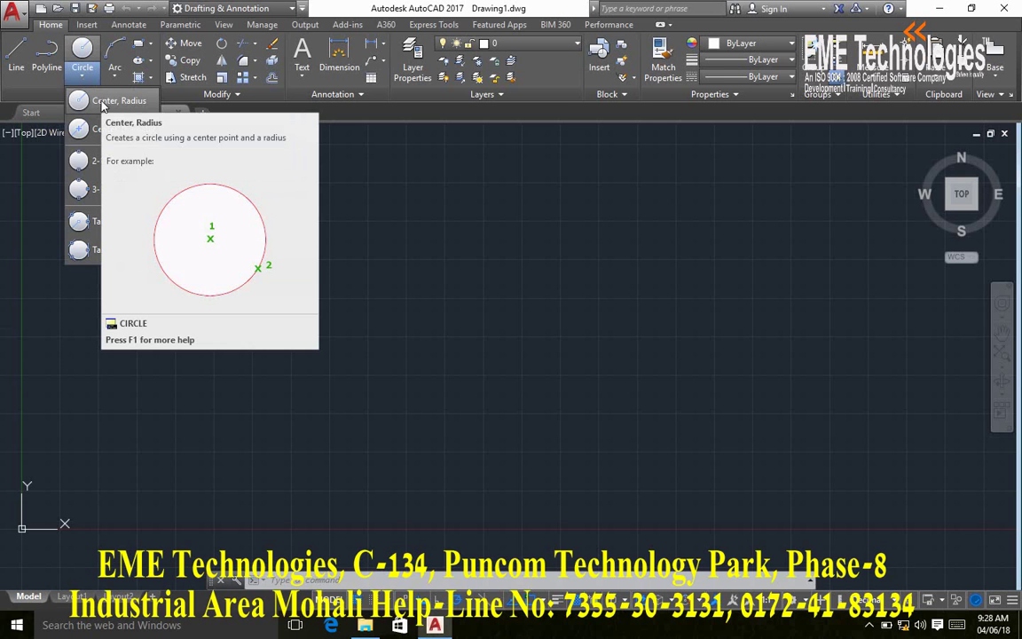
Draw a Center, Radius circle with radius 50.
left_click(102, 105)
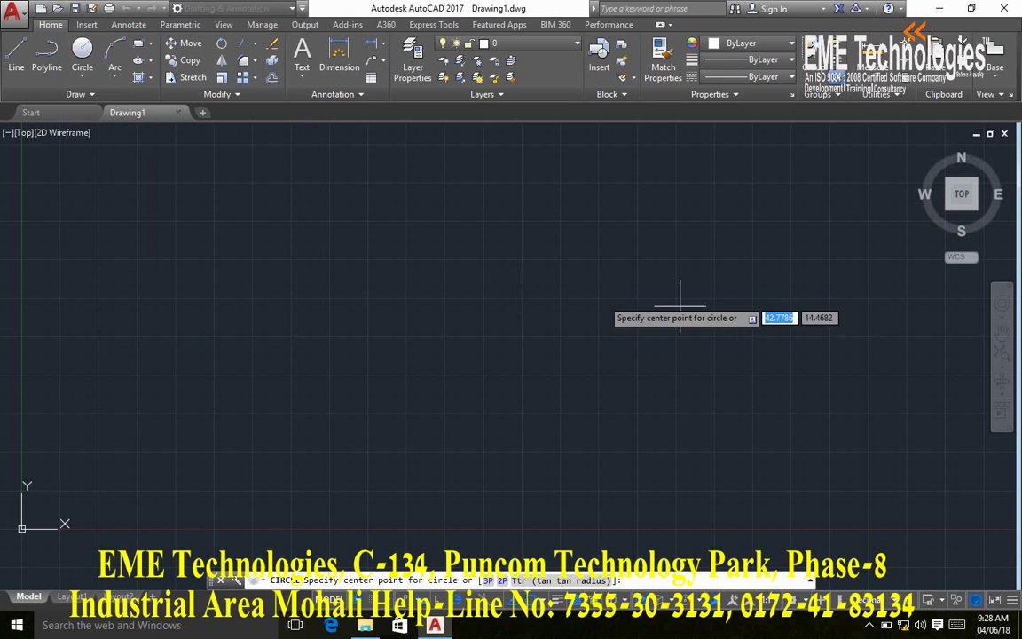
scroll(258, 336, "down", 4)
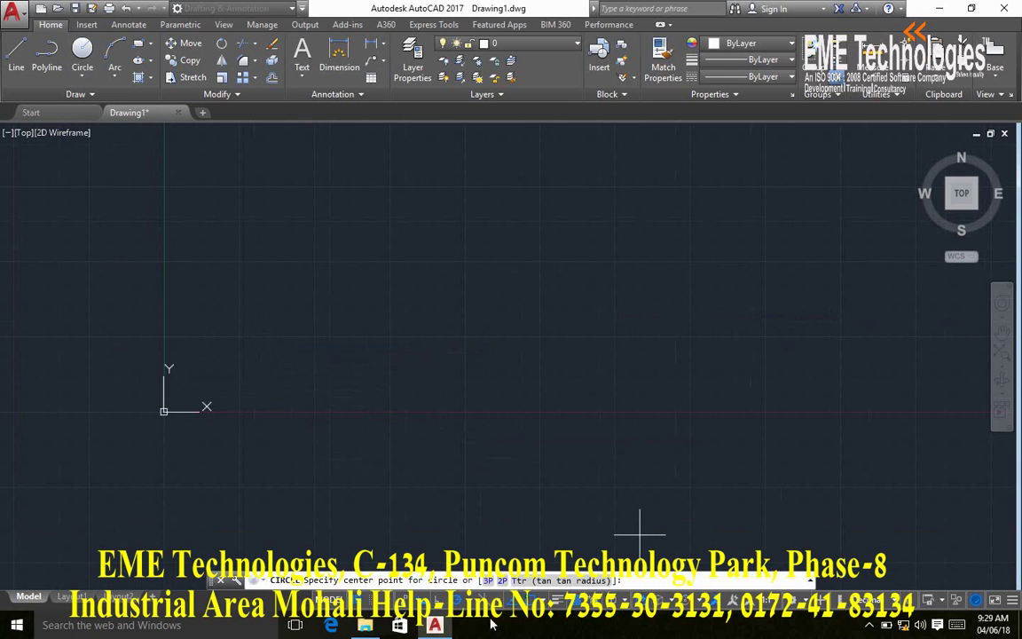
middle_click_drag(295, 197, 359, 321)
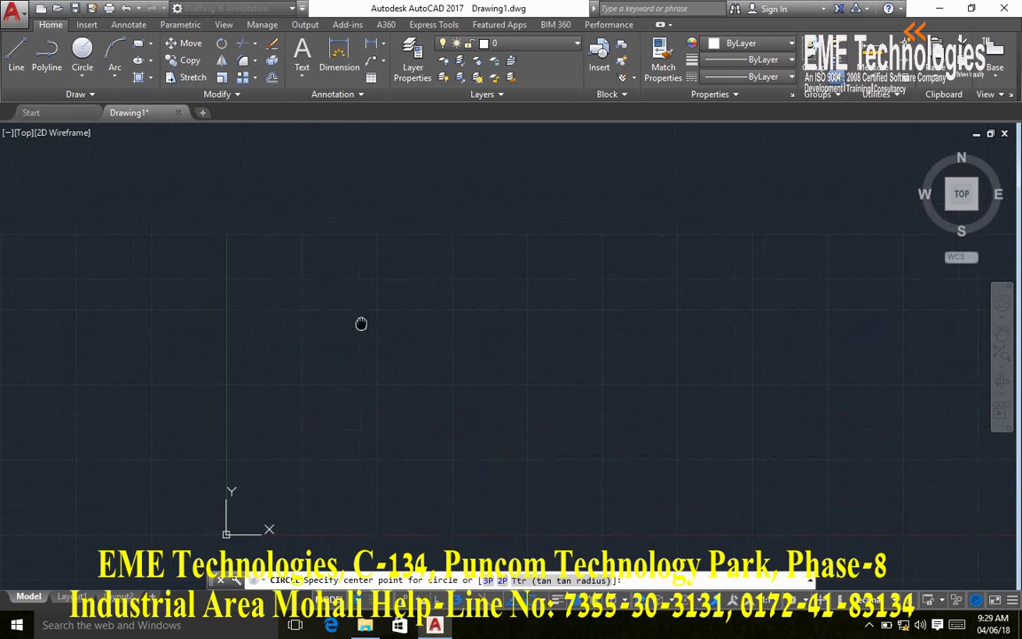
left_click(441, 317)
type("50")
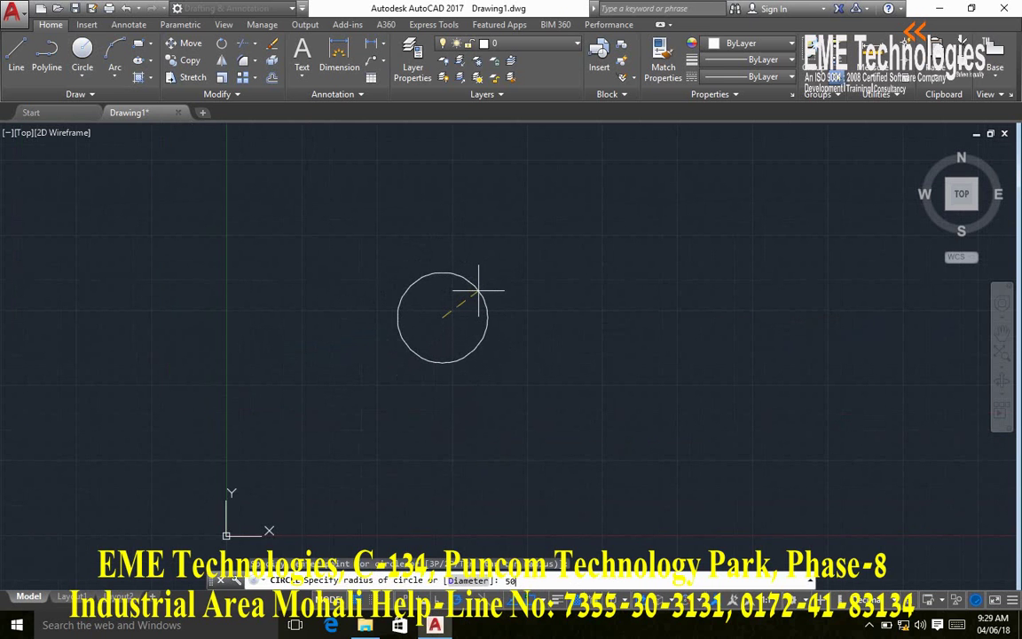
key("Return")
scroll(470, 295, "down", 2)
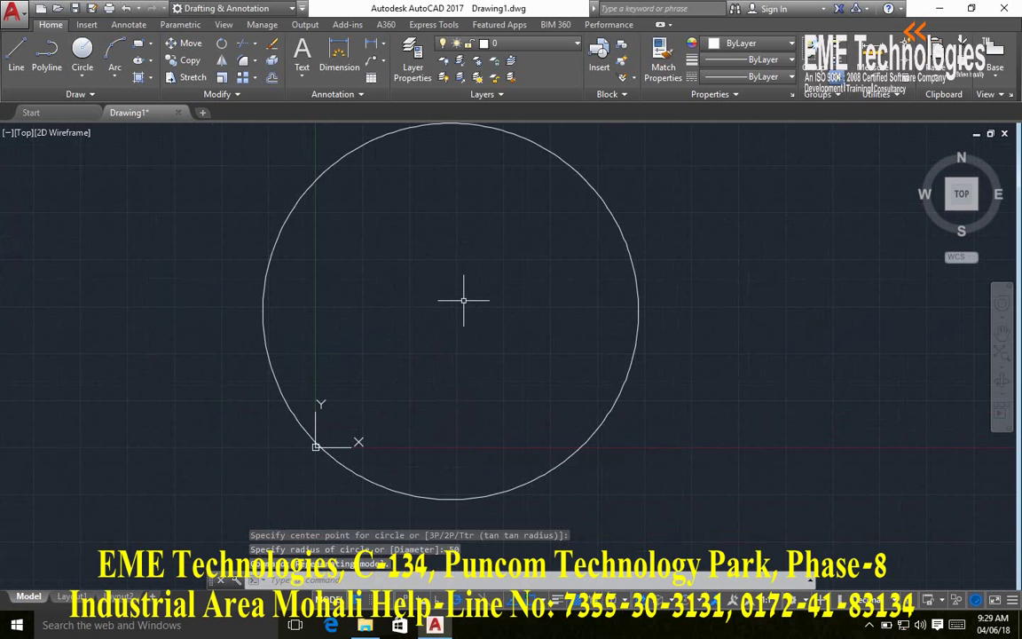
scroll(470, 219, "down", 5)
scroll(468, 217, "up", 2)
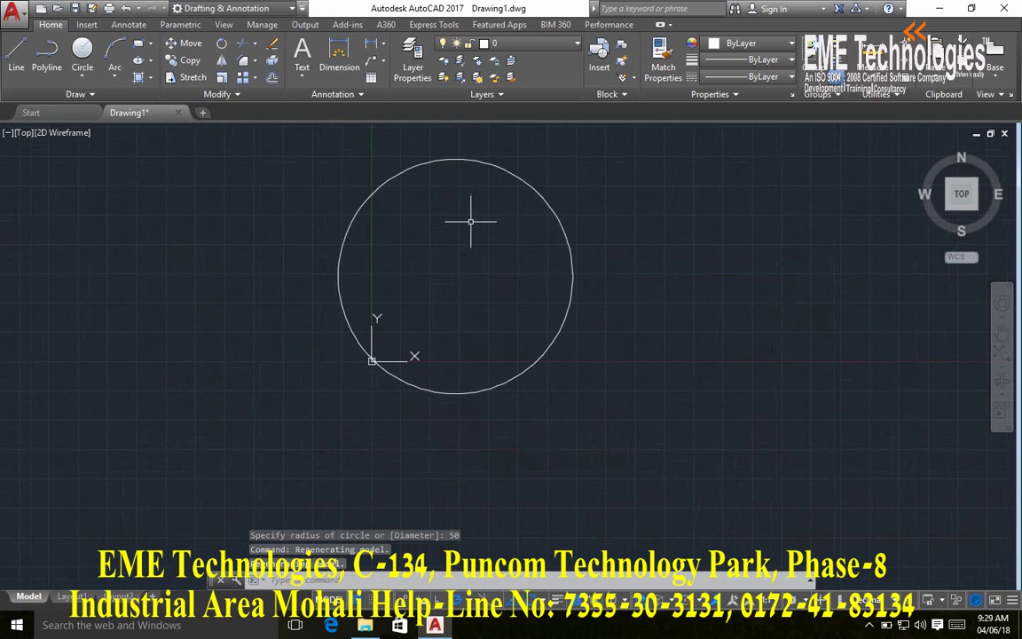
scroll(471, 221, "down", 1)
scroll(471, 221, "up", 1)
middle_click_drag(470, 220, 319, 291)
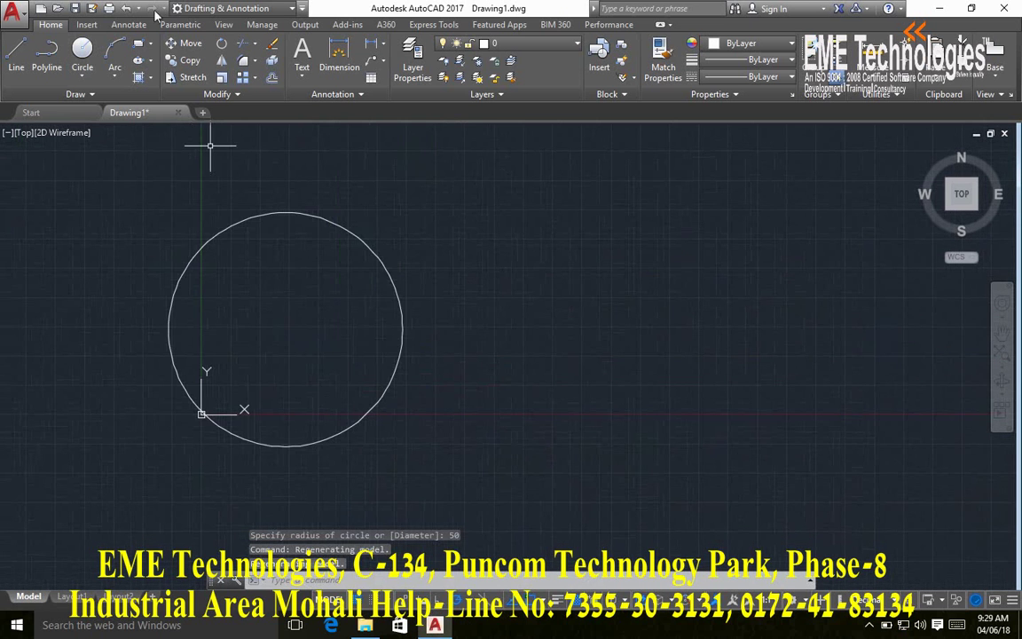
Move the radius-50 circle up and to the right.
left_click(184, 43)
left_click(319, 155)
left_click(167, 319)
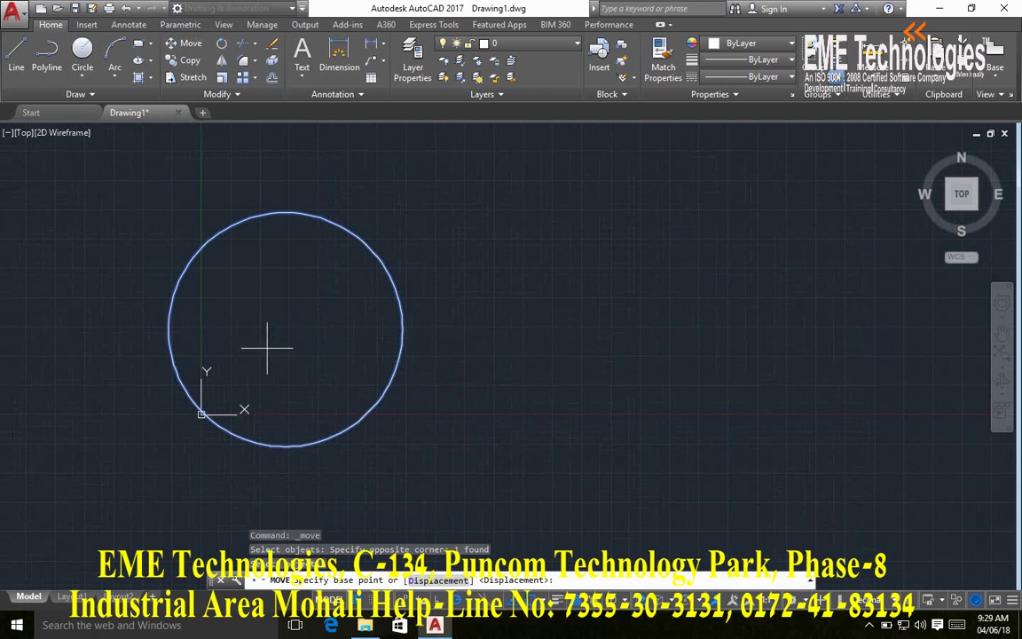
left_click(316, 317)
left_click(525, 248)
mouse_move(530, 247)
middle_mouse_down()
mouse_move(445, 212)
mouse_move(326, 191)
middle_mouse_up()
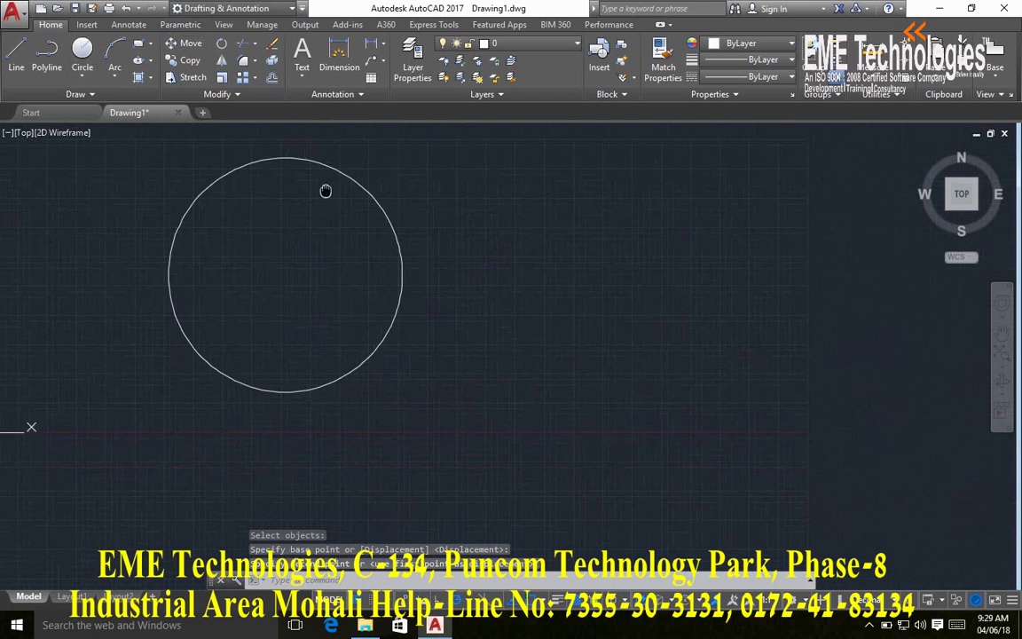
scroll(320, 185, "down", 4)
left_click(82, 76)
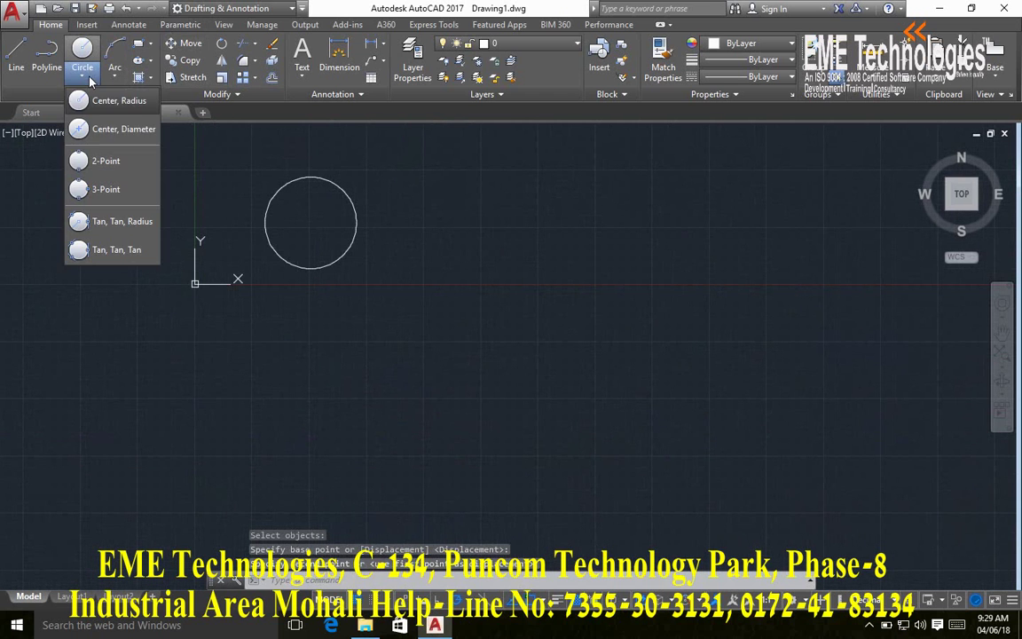
Draw a Center, Diameter circle of diameter 200 up-right of the first circle.
left_click(104, 131)
mouse_move(523, 230)
middle_mouse_down()
mouse_move(444, 267)
mouse_move(425, 263)
middle_mouse_up()
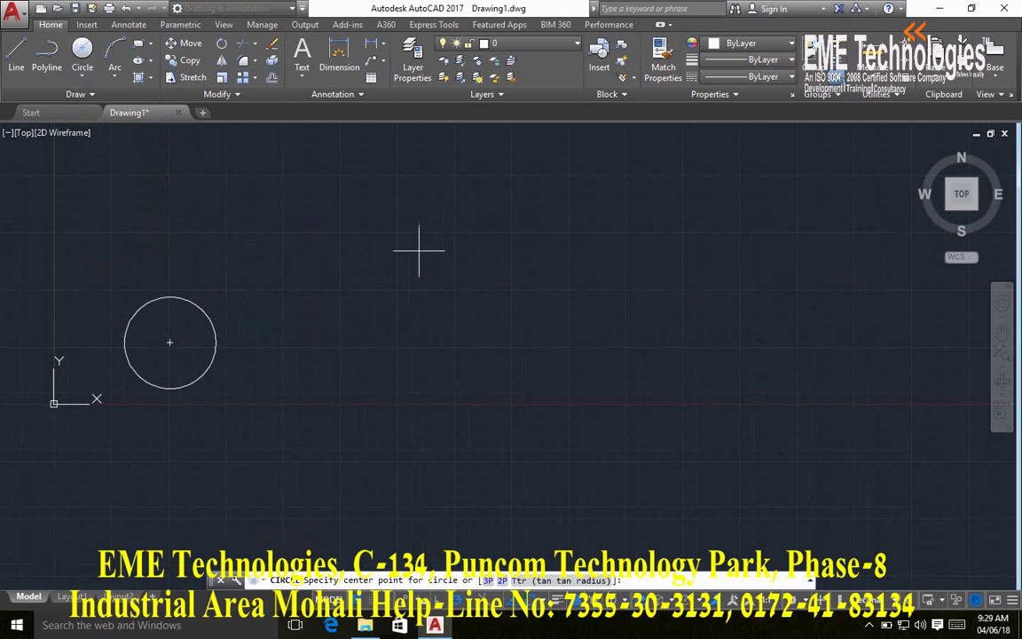
left_click(419, 253)
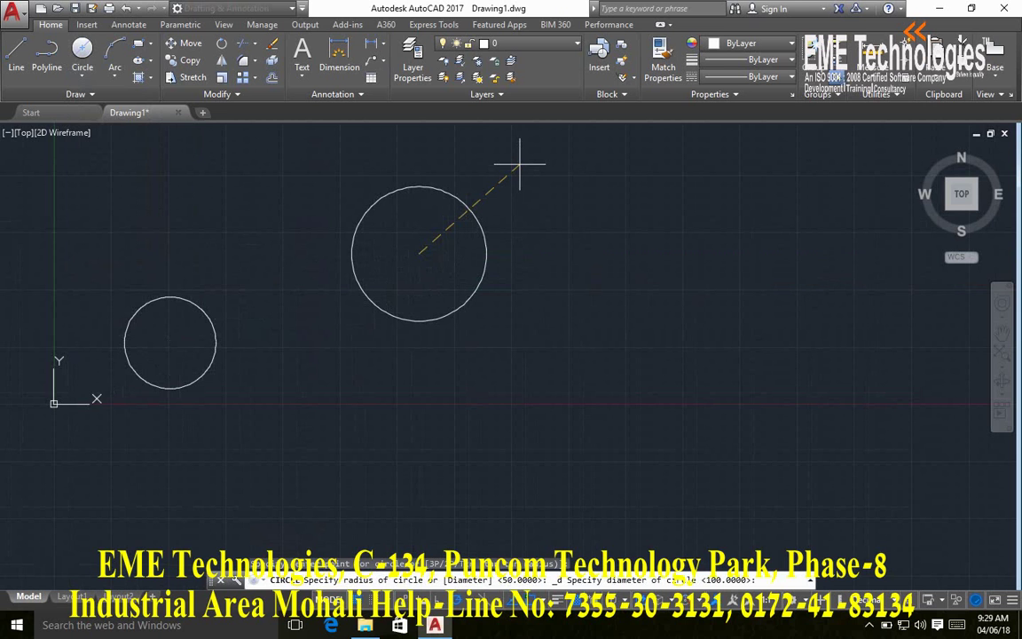
type("200")
key("Return")
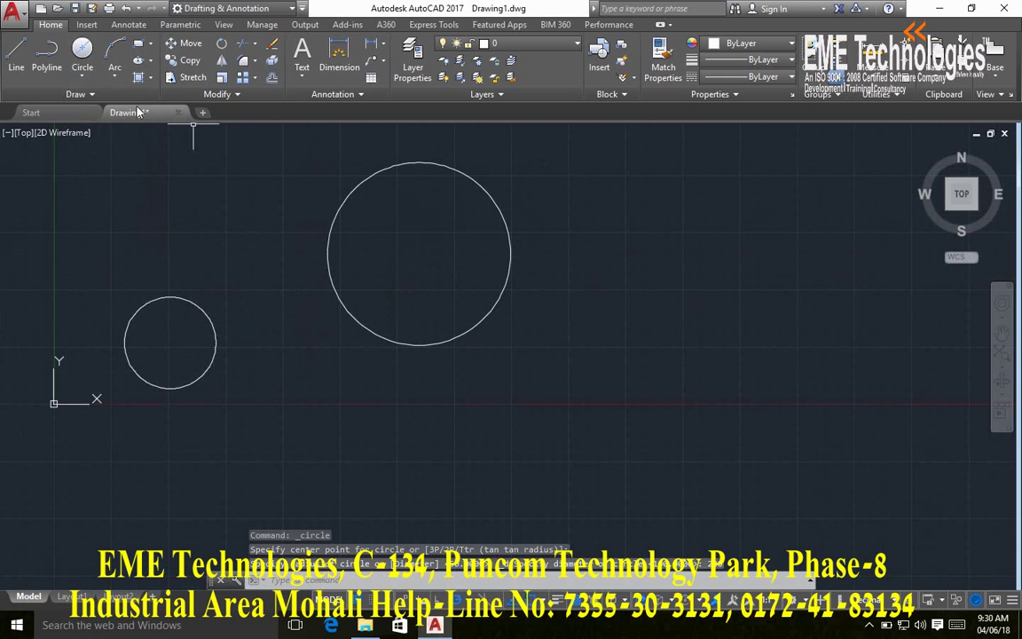
left_click(83, 74)
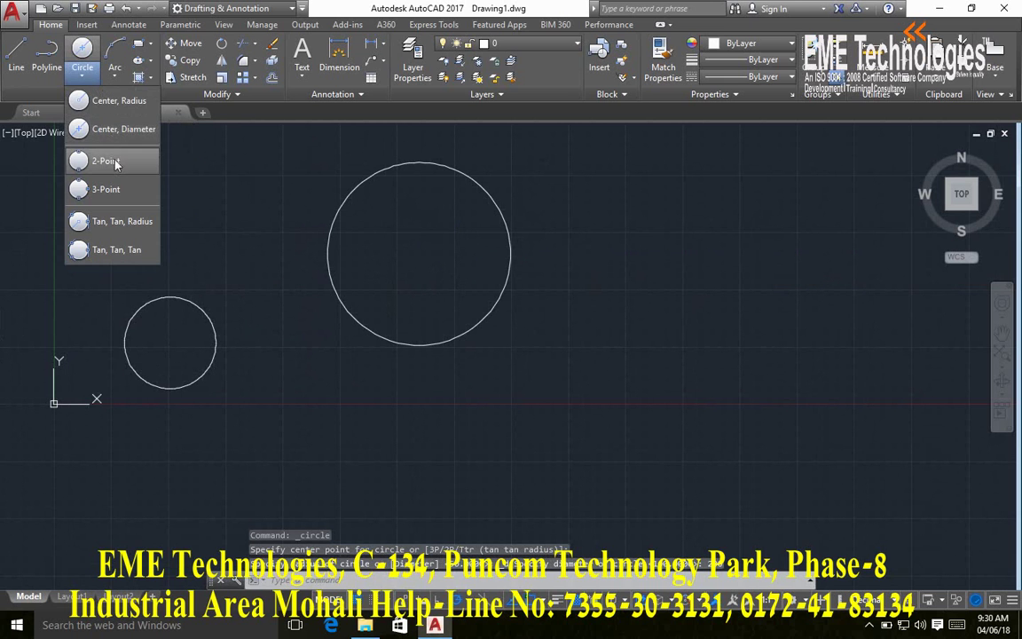
Draw a 200-unit horizontal line with Ortho (F8) on.
left_click(16, 63)
mouse_move(269, 360)
middle_mouse_down()
mouse_move(349, 216)
mouse_move(261, 311)
middle_mouse_up()
left_click(239, 338)
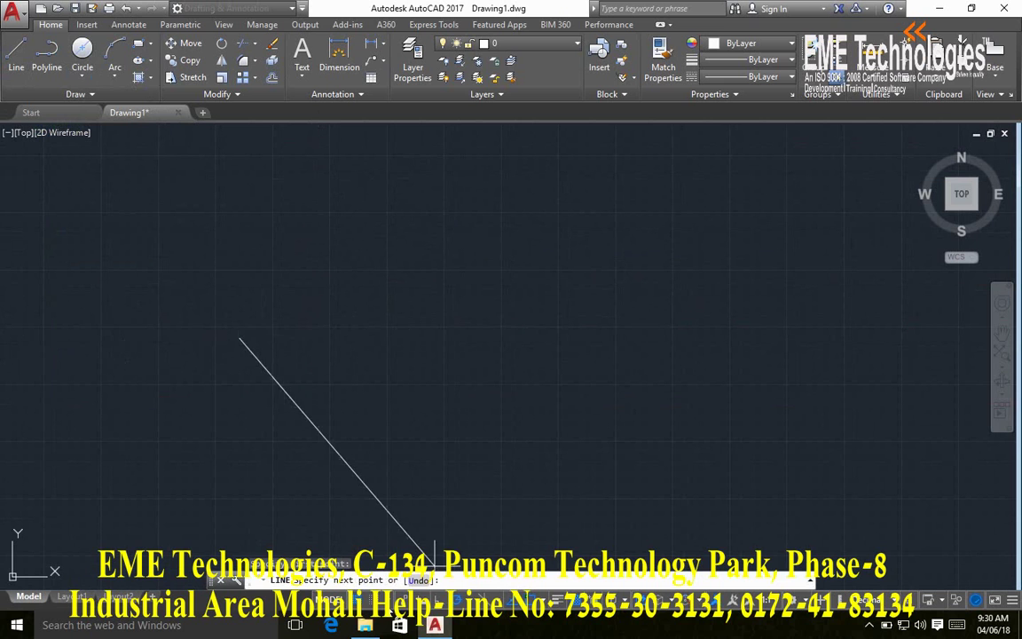
key("F8")
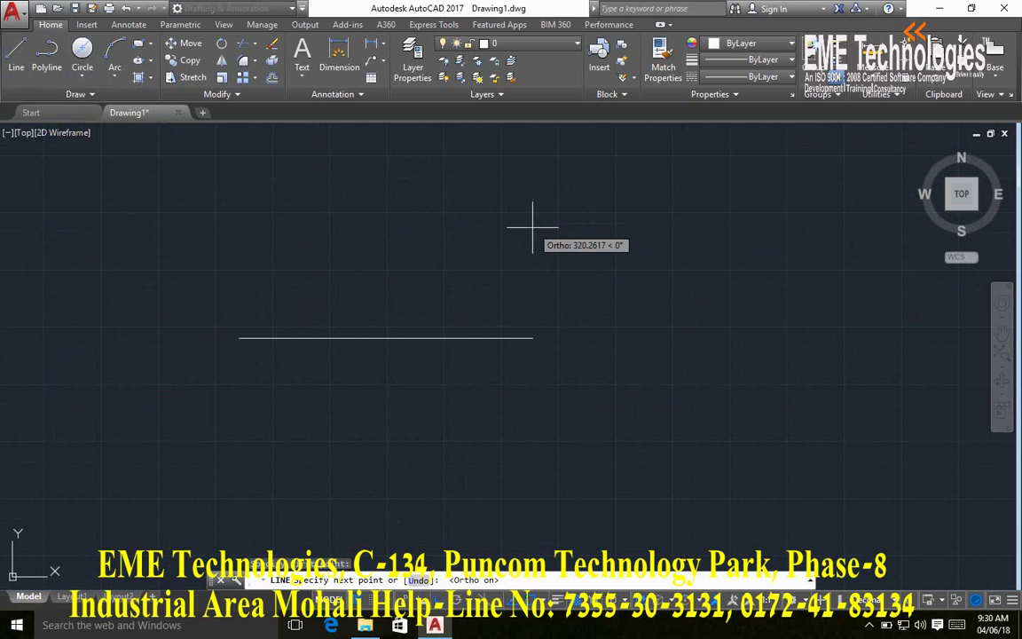
type("200")
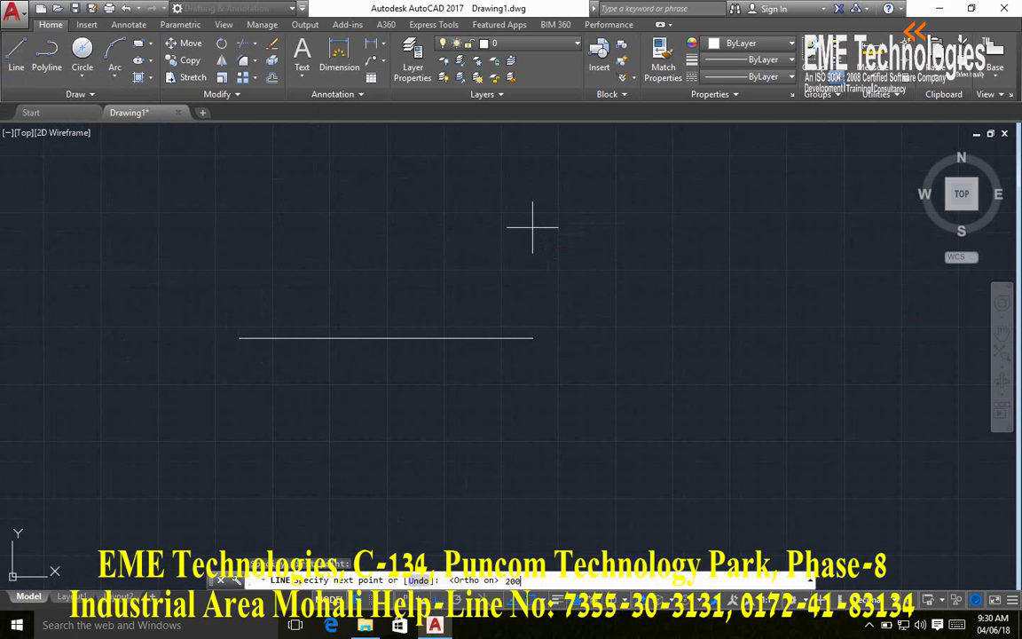
key("Return")
key("Return")
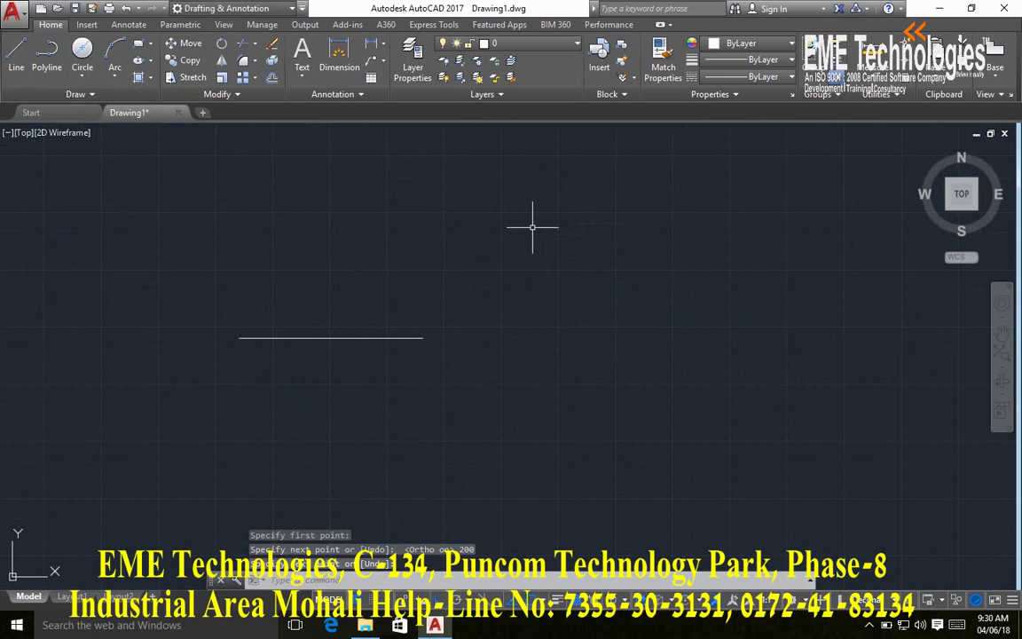
Draw a 2-Point circle whose diameter runs between the line's two endpoints.
left_click(82, 67)
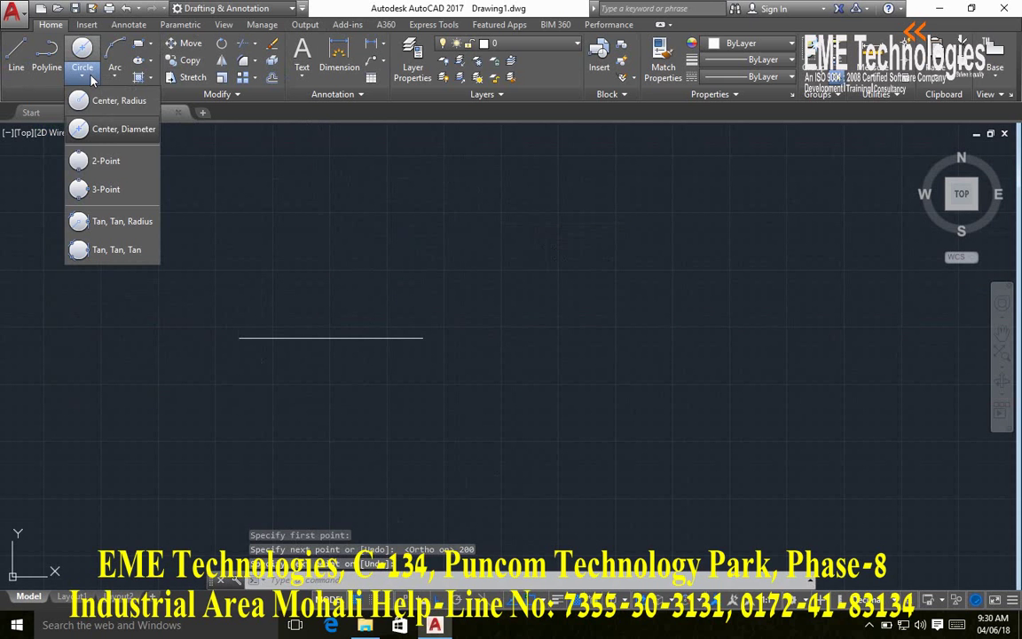
left_click(138, 164)
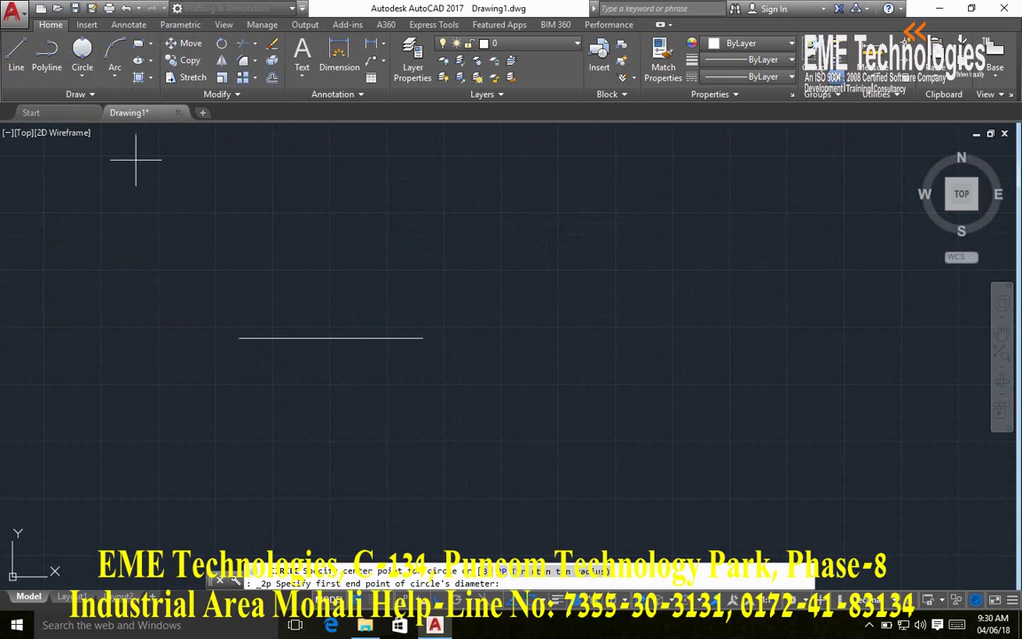
left_click(239, 338)
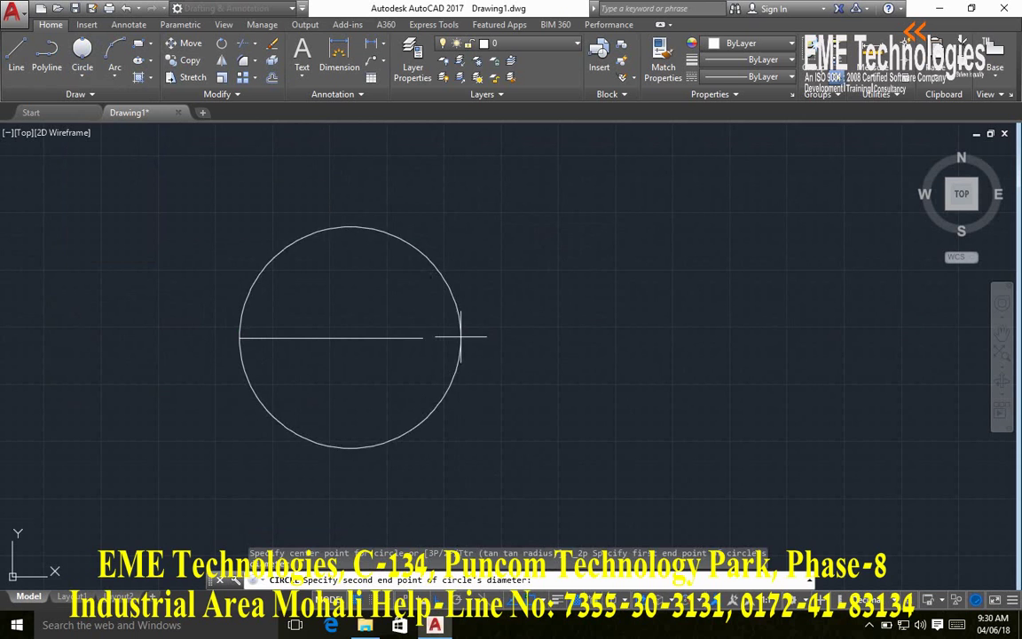
left_click(422, 337)
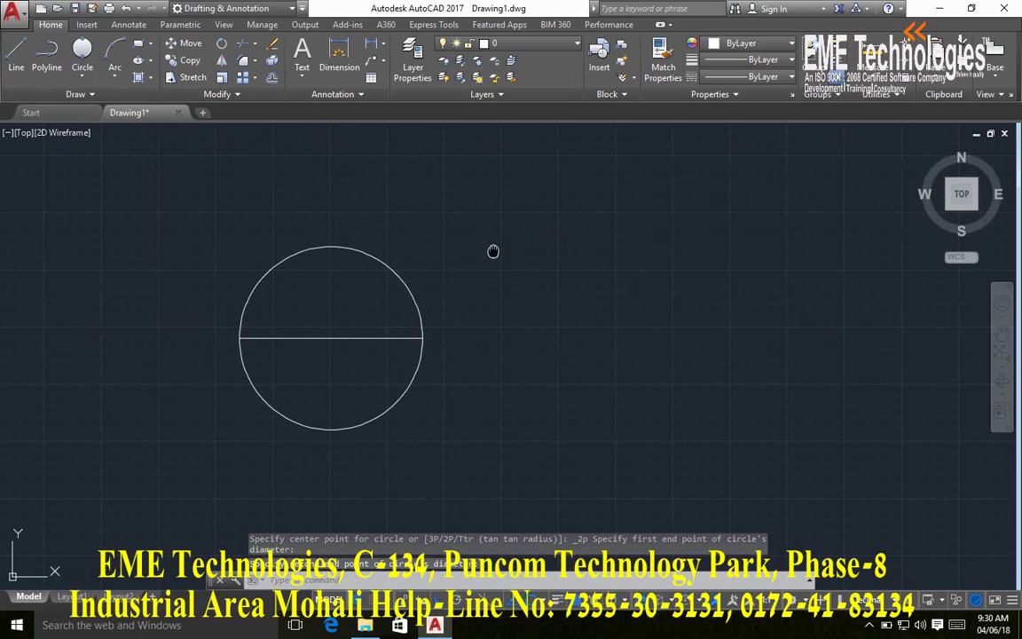
middle_click_drag(493, 251, 401, 252)
left_click(82, 74)
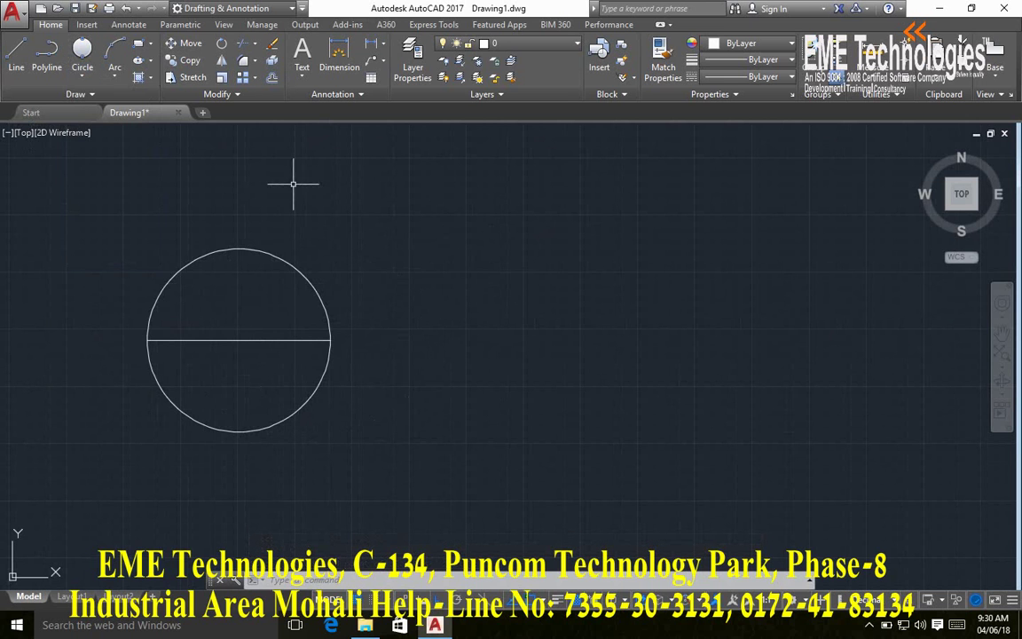
middle_click_drag(292, 183, 162, 183)
Draw a closed right triangle from a vertical side, a 200-unit horizontal base, and Close.
left_click(25, 70)
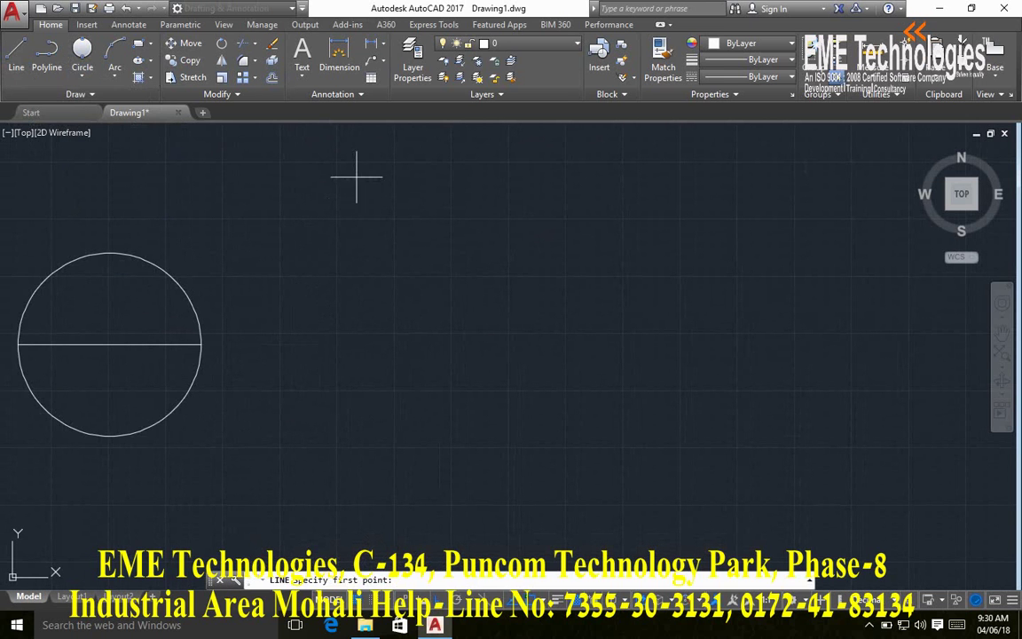
left_click(520, 183)
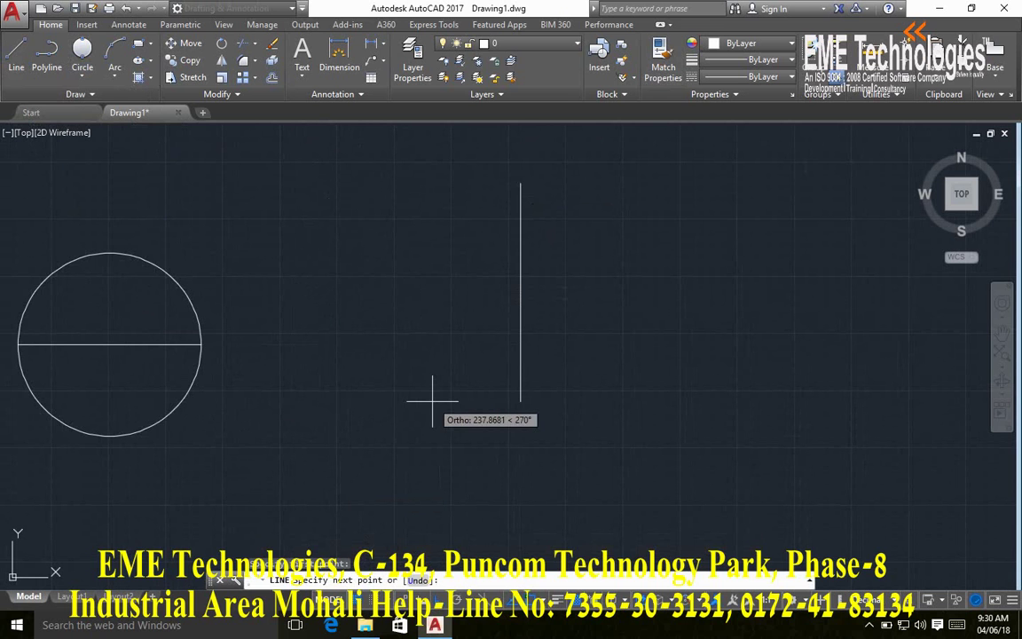
key("F8")
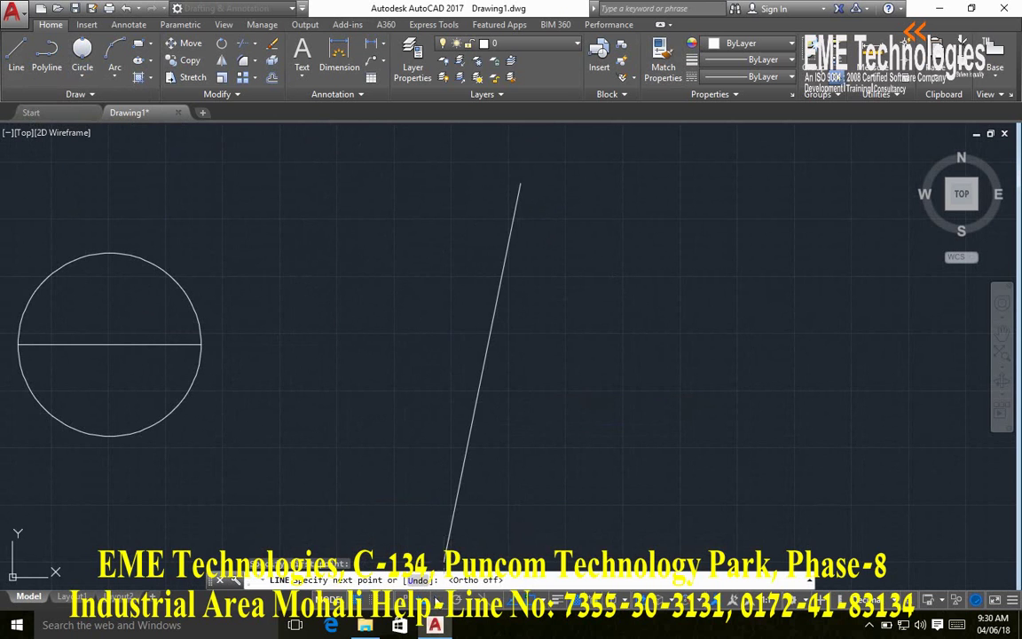
key("F8")
left_click(524, 371)
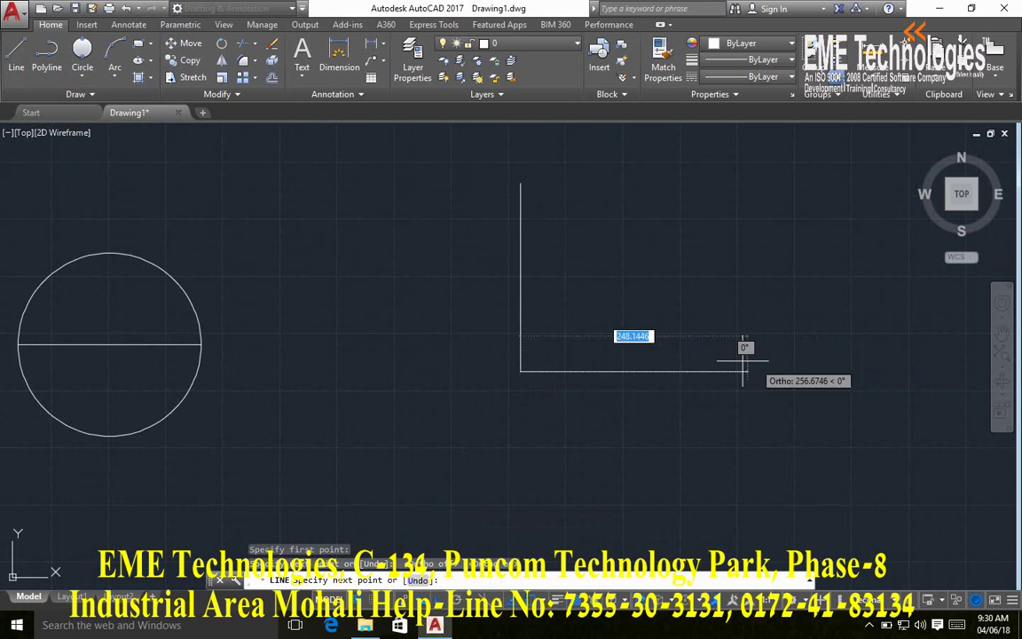
type("200")
key("Return")
right_click(733, 241)
left_click(768, 303)
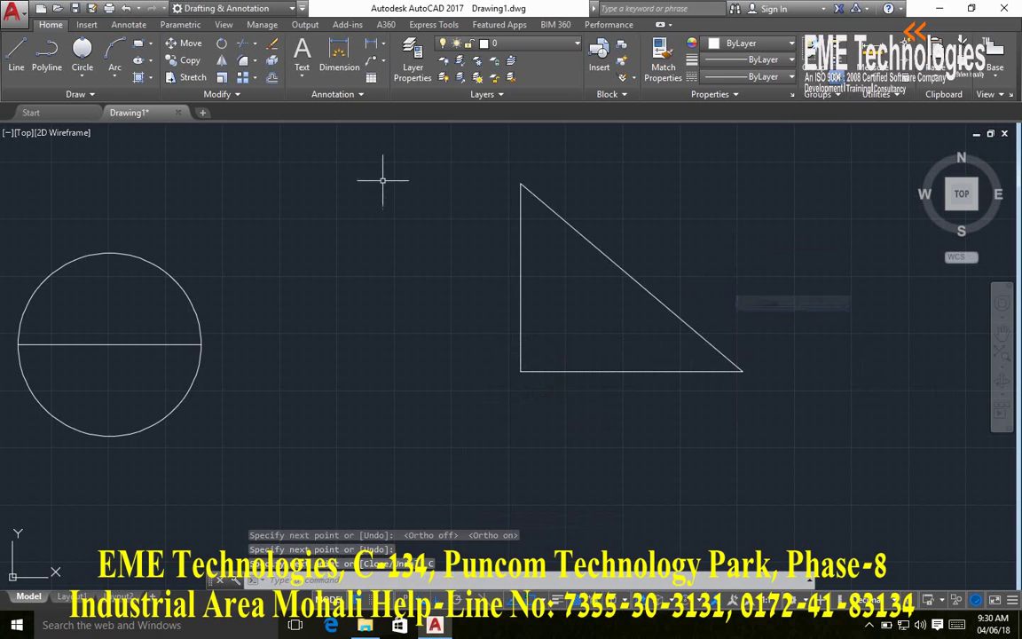
mouse_move(470, 217)
middle_mouse_down()
mouse_move(260, 232)
mouse_move(268, 219)
middle_mouse_up()
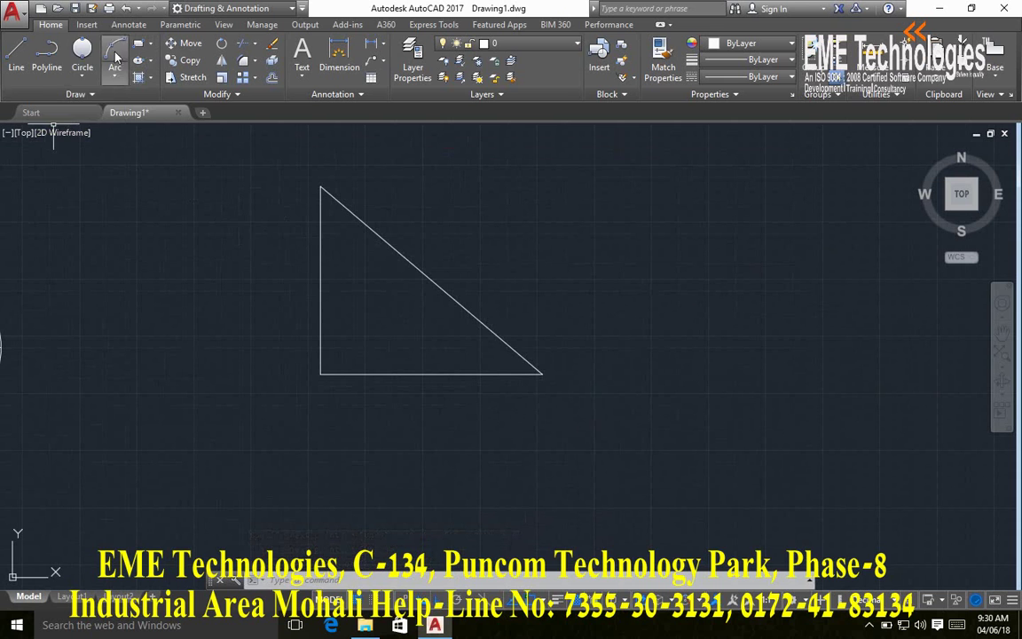
Draw a 3-Point circle through the triangle's top, lower-left and lower-right corners.
left_click(96, 73)
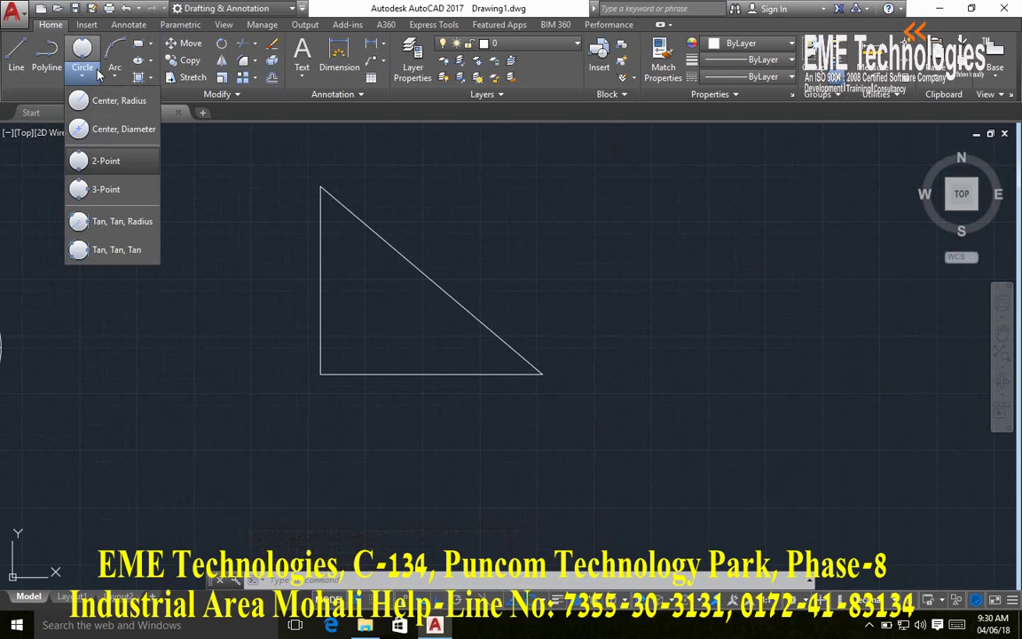
left_click(104, 189)
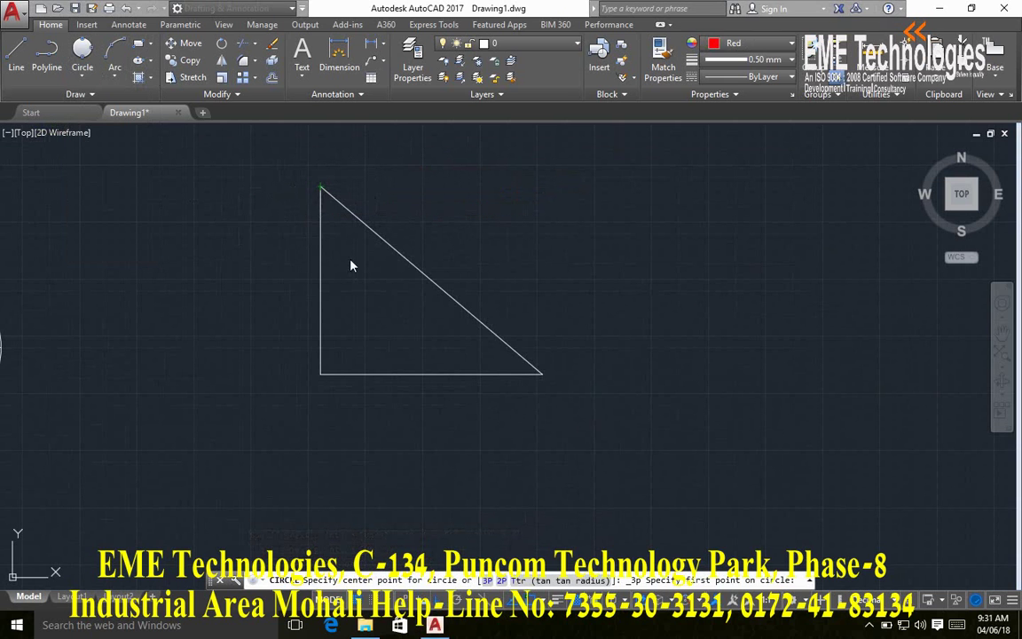
left_click(321, 187)
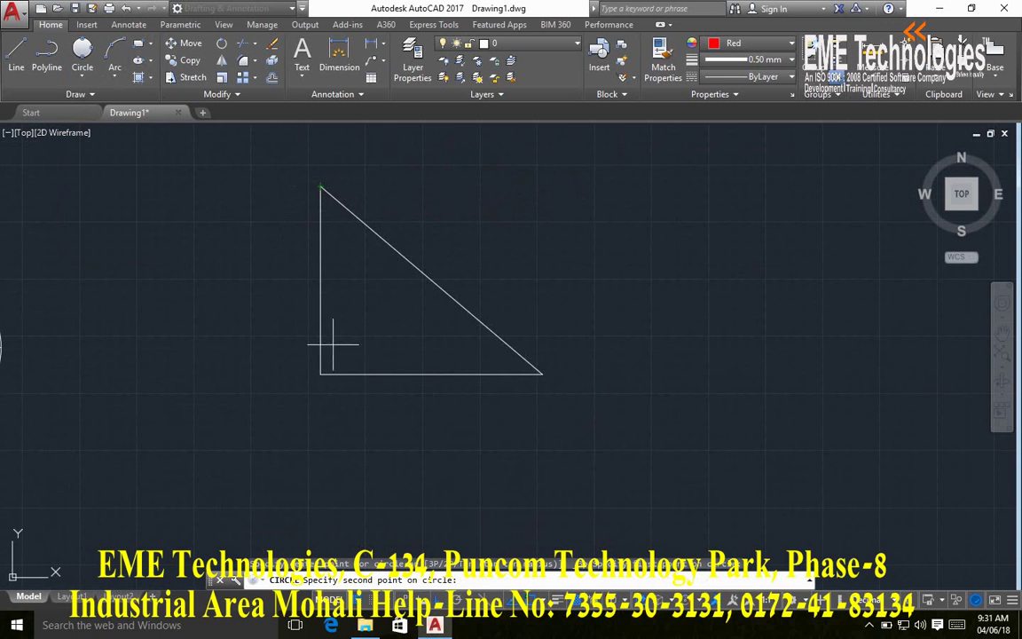
left_click(320, 374)
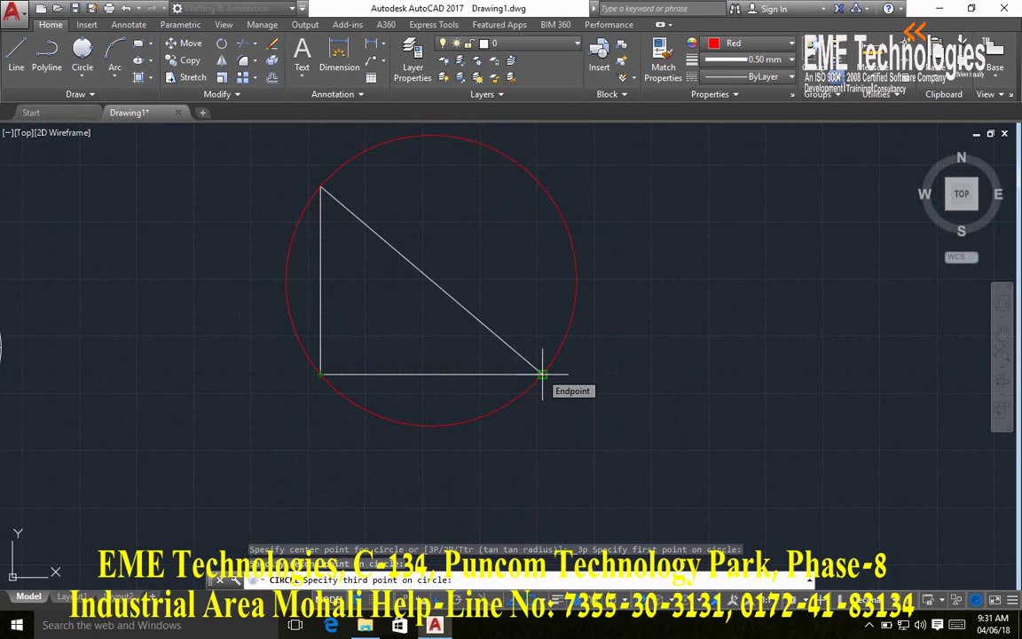
left_click(542, 374)
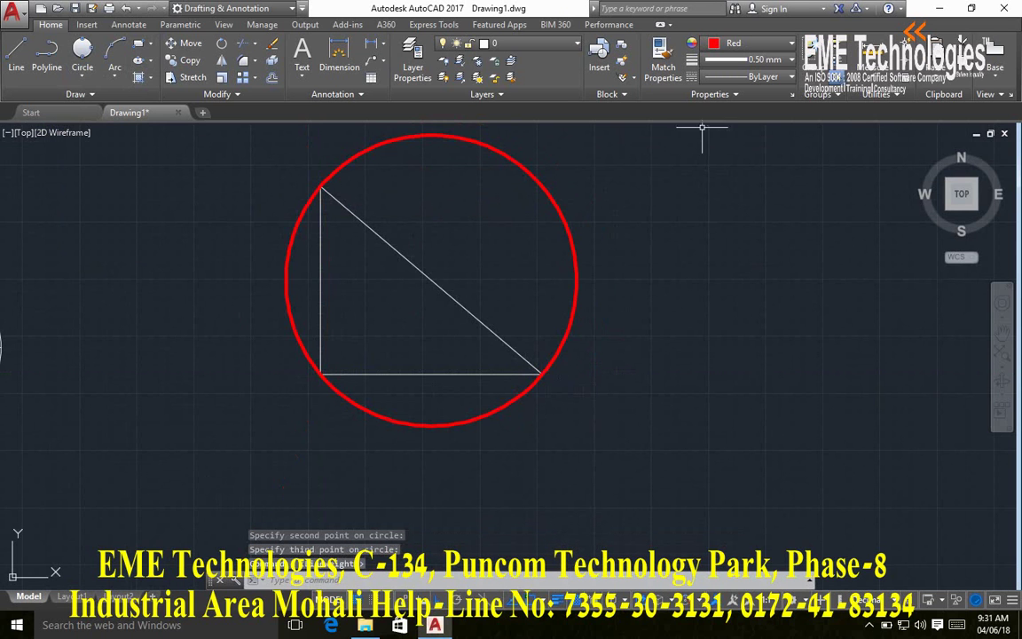
middle_click_drag(609, 224, 535, 259)
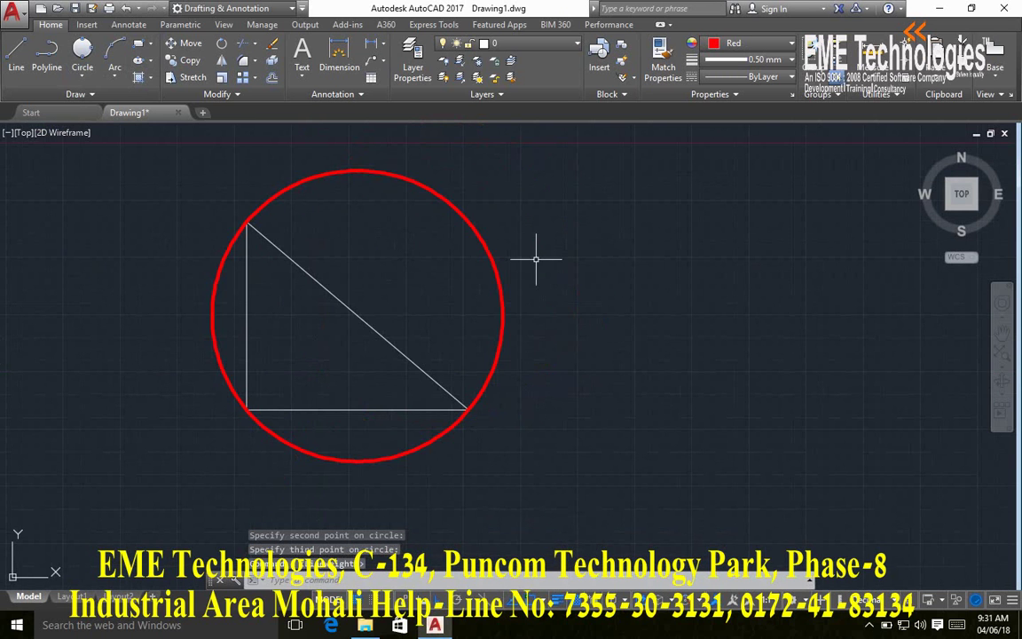
left_click(83, 71)
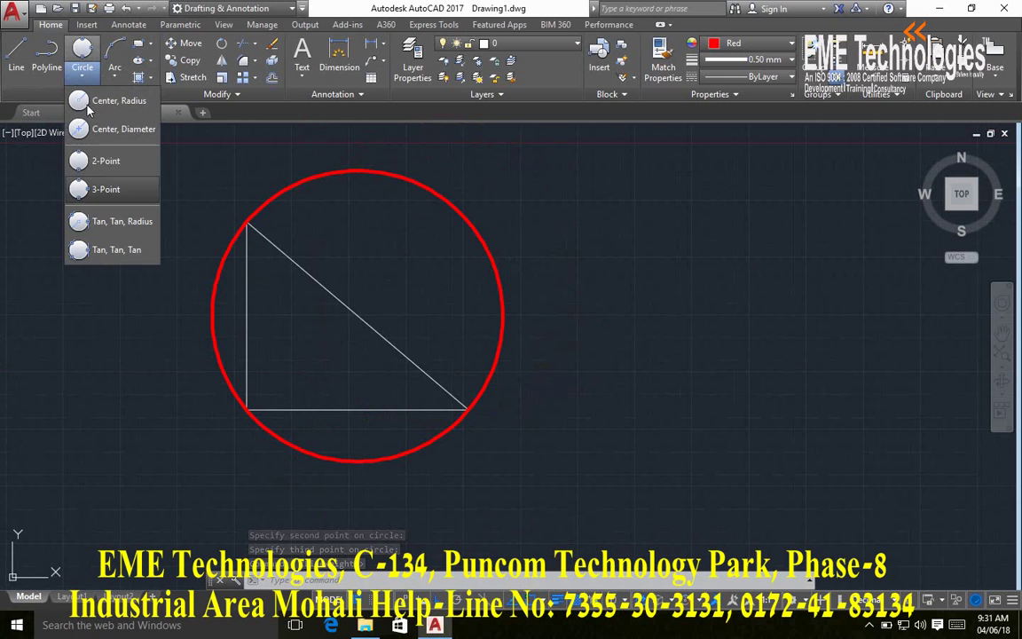
Draw a Tan, Tan, Radius circle of radius 25 tangent to the triangle's bottom and vertical sides.
left_click(137, 224)
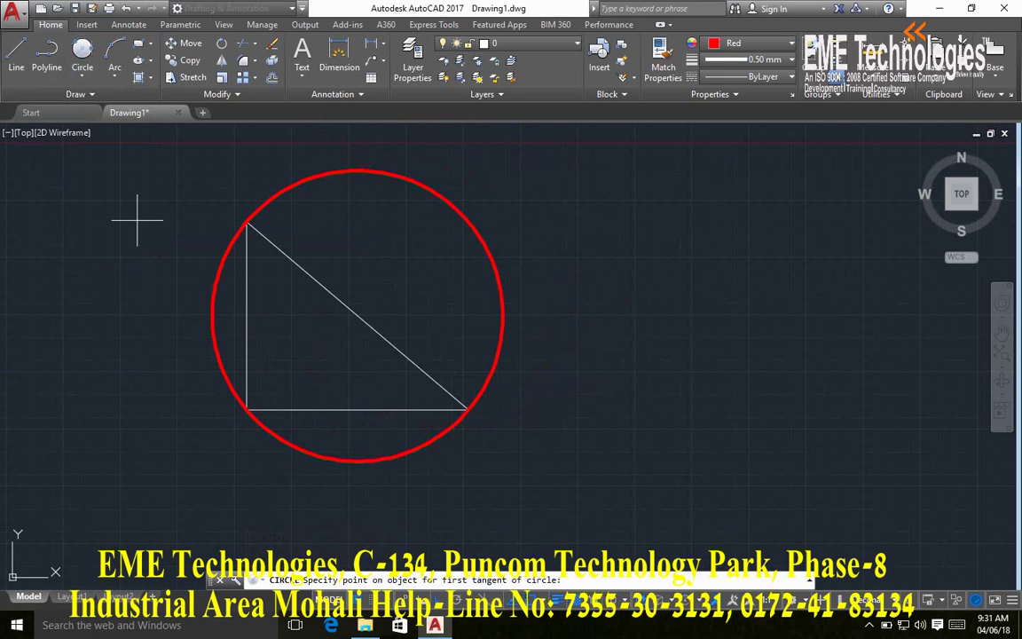
scroll(228, 377, "up", 2)
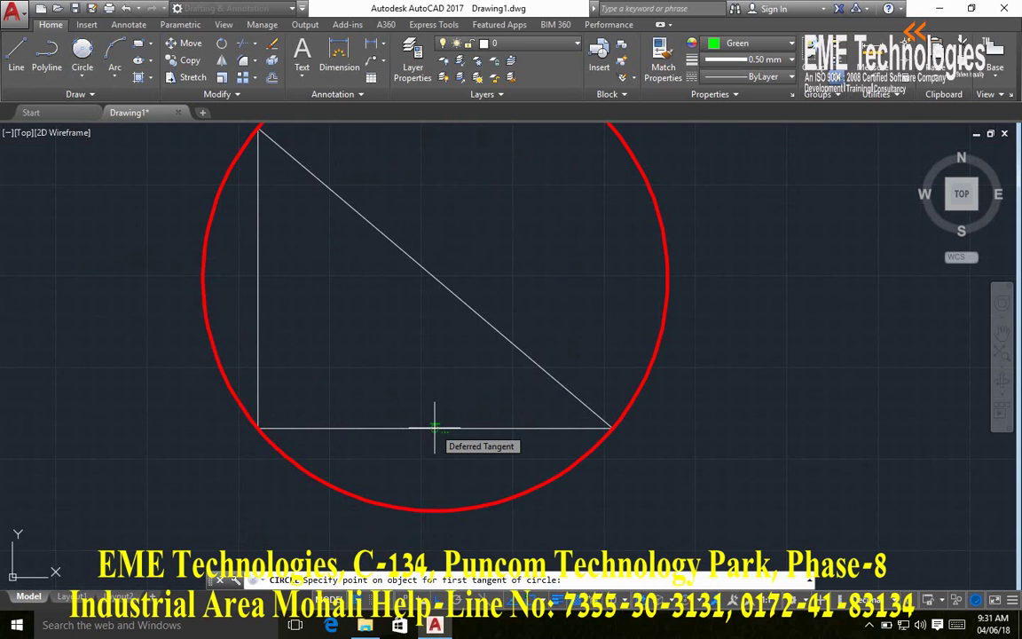
left_click(434, 428)
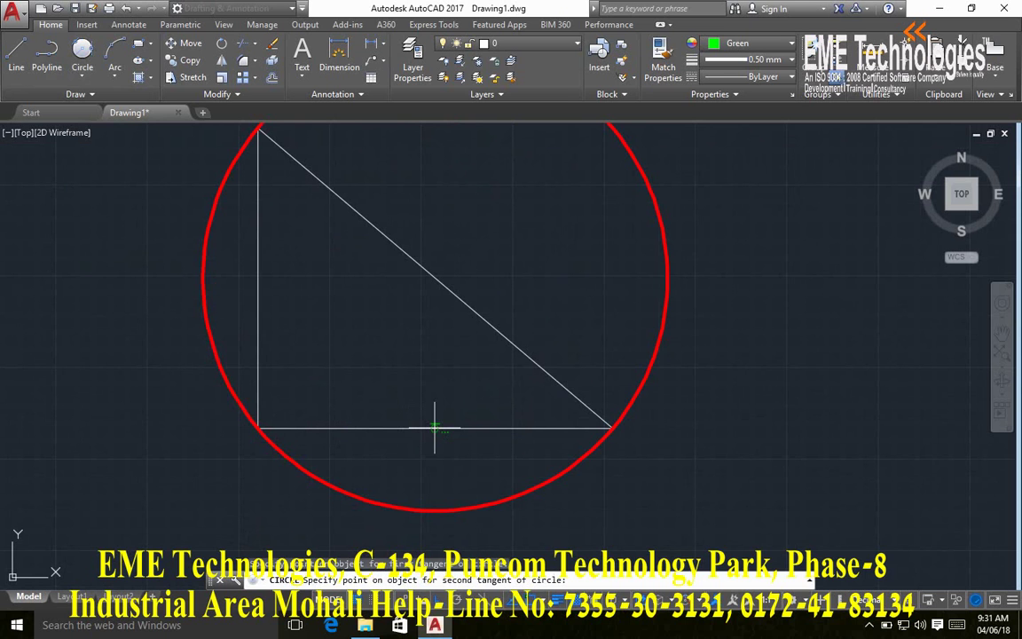
left_click(259, 337)
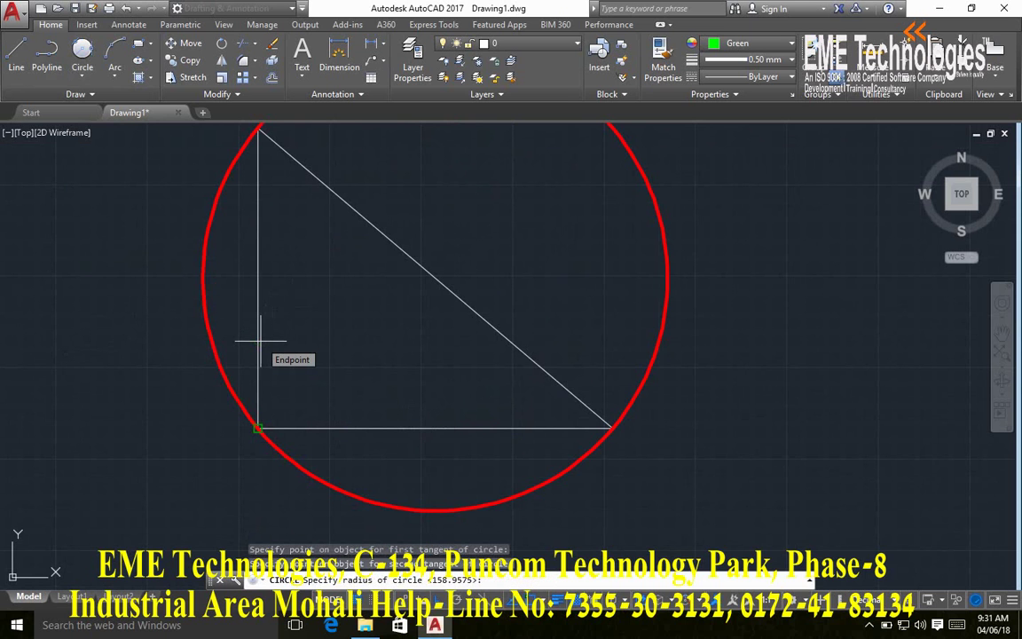
type("25")
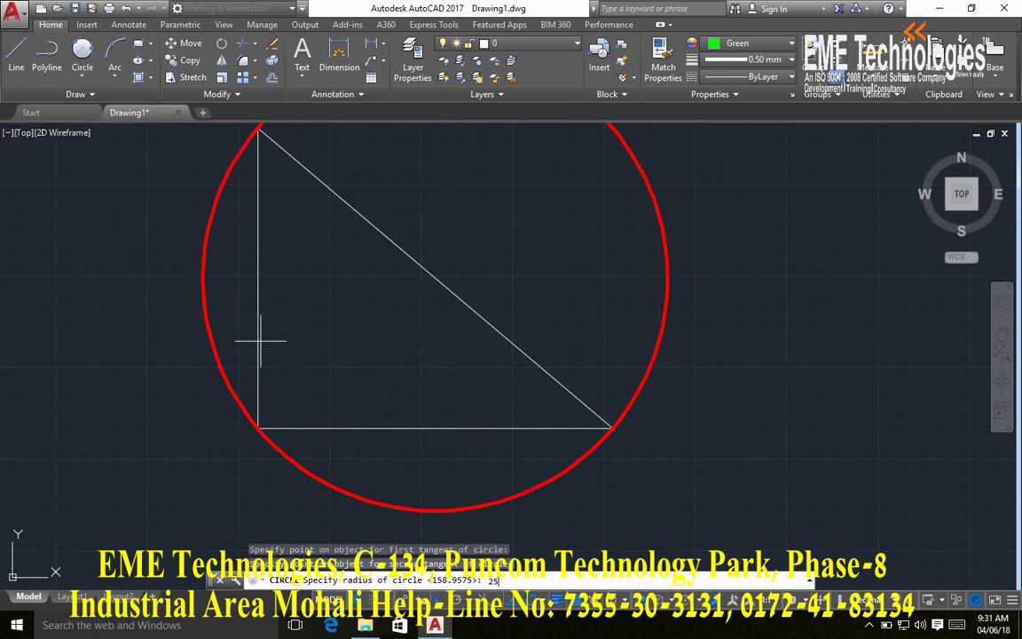
key("Return")
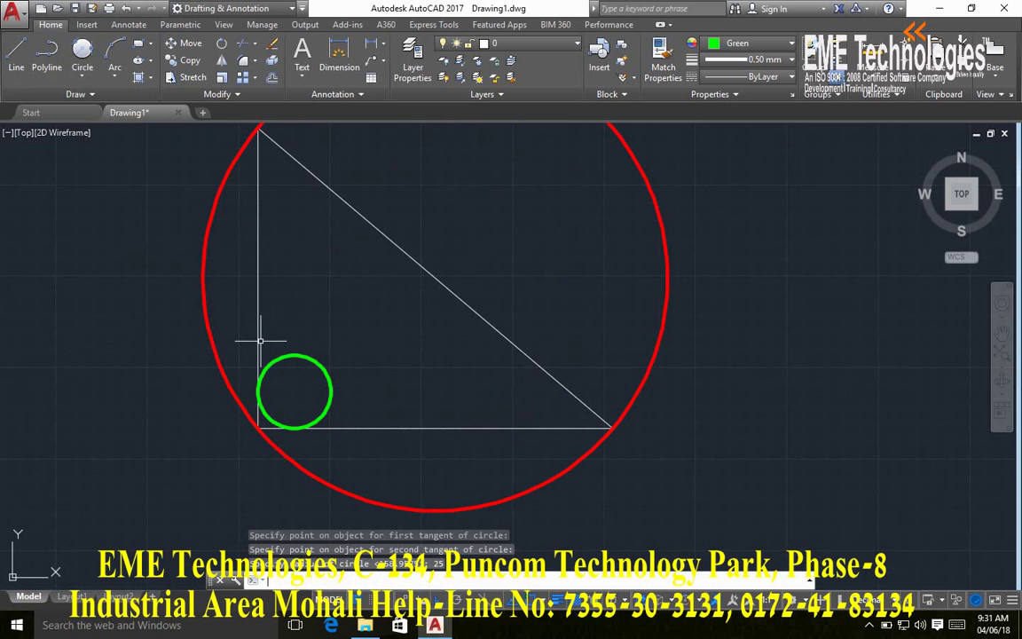
scroll(275, 390, "up", 2)
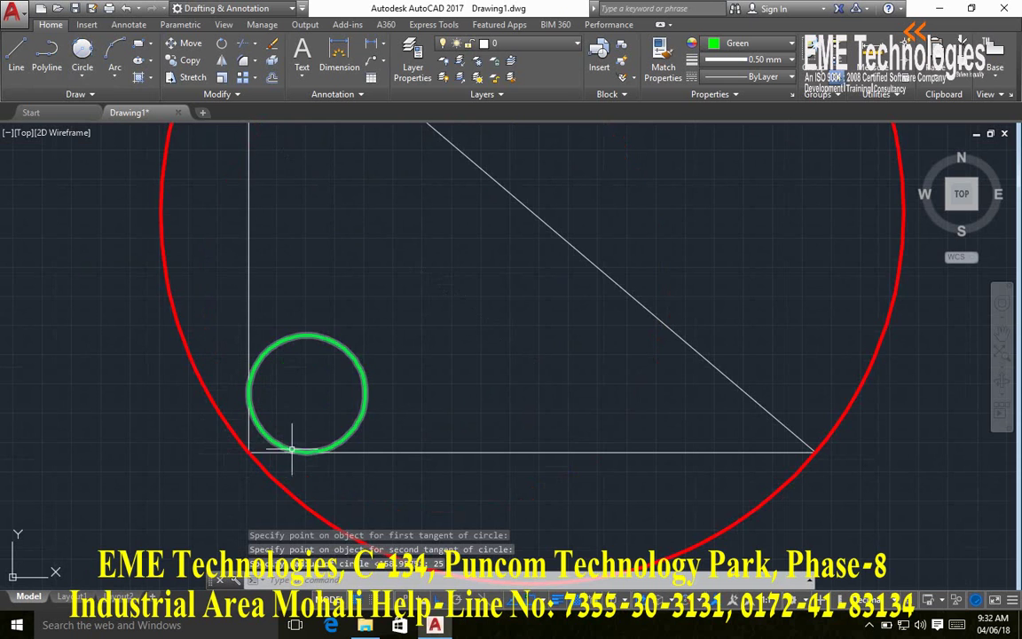
scroll(390, 288, "down", 2)
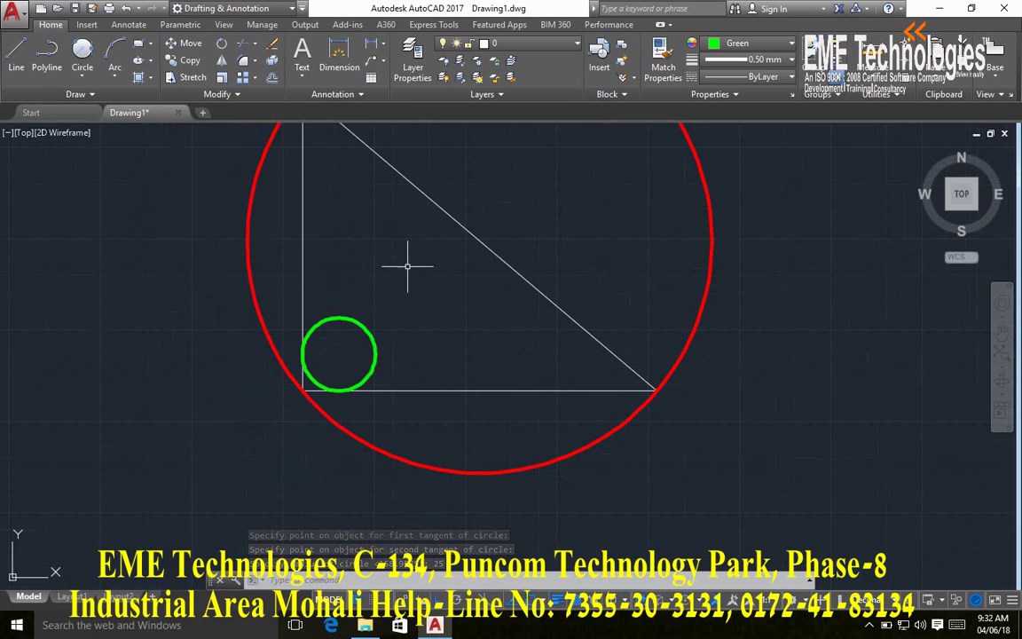
scroll(414, 236, "down", 2)
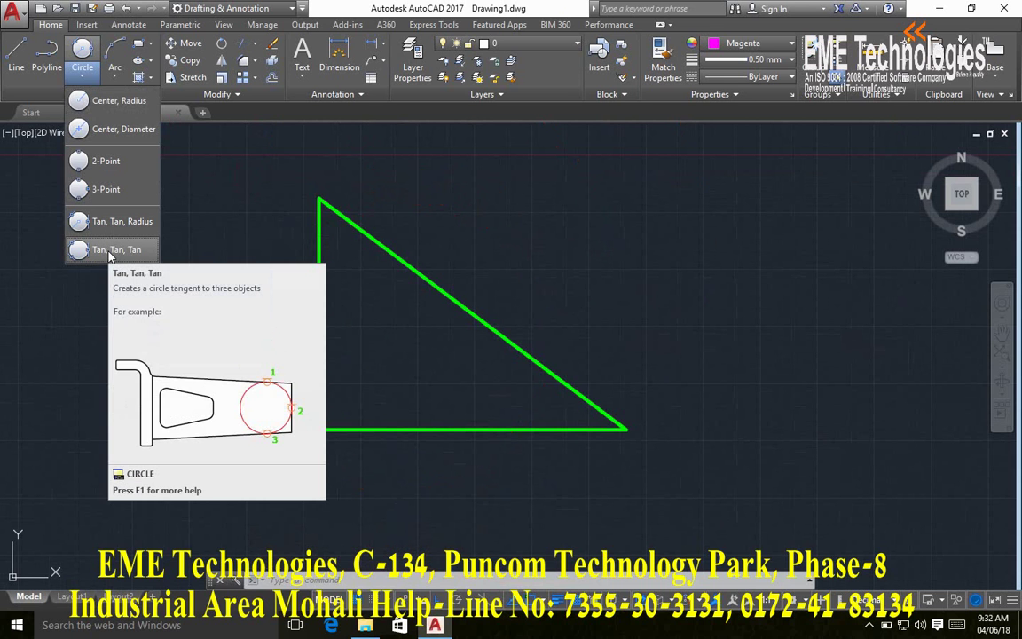
Draw a Tan, Tan, Tan circle touching the green triangle's vertical side, base and hypotenuse.
left_click(110, 255)
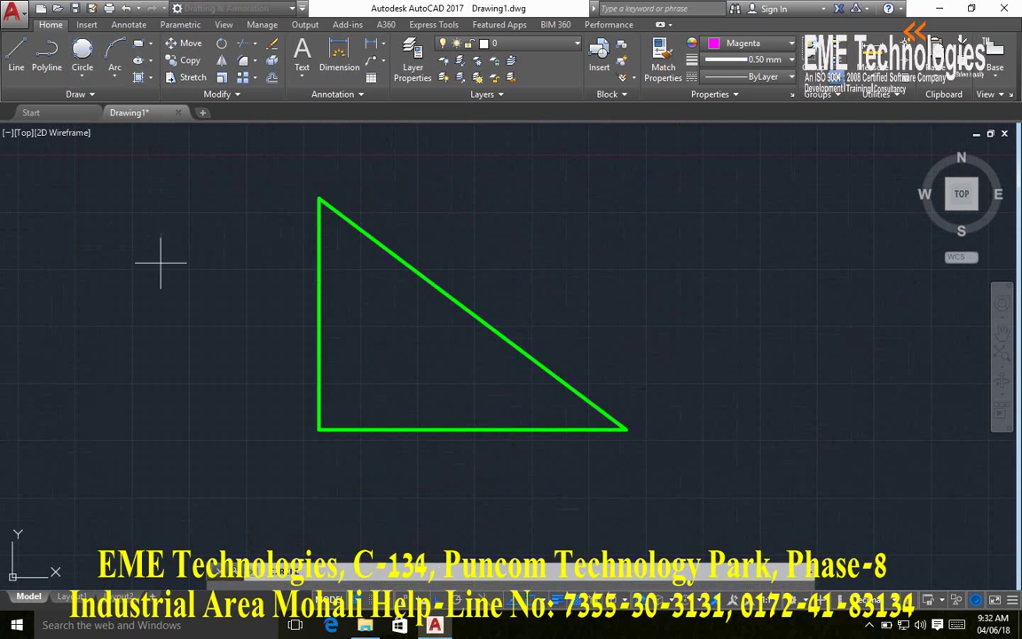
left_click(317, 322)
left_click(465, 429)
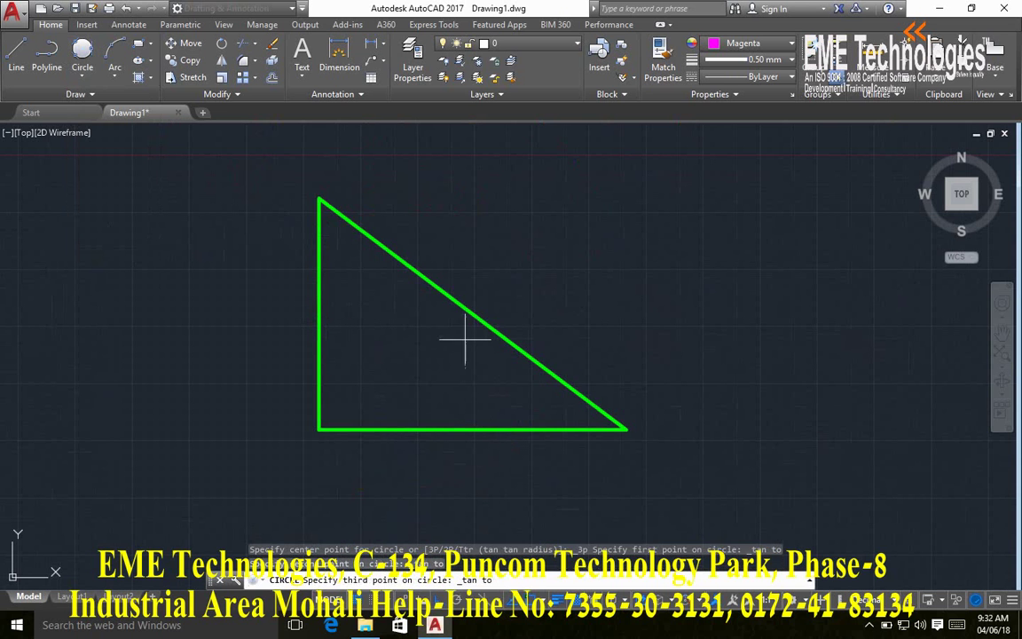
left_click(442, 299)
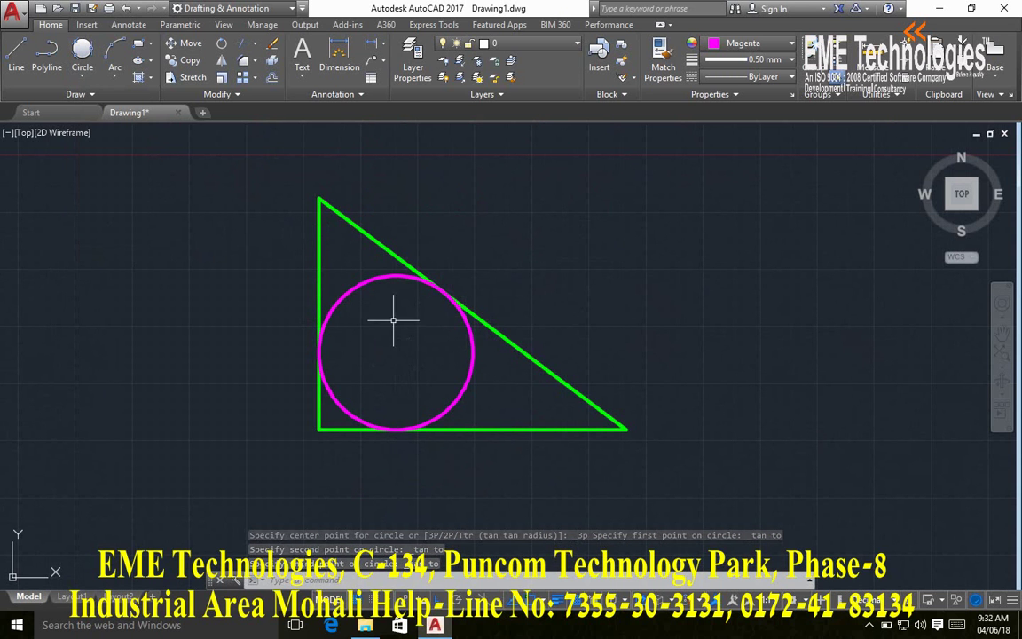
scroll(393, 320, "up", 2)
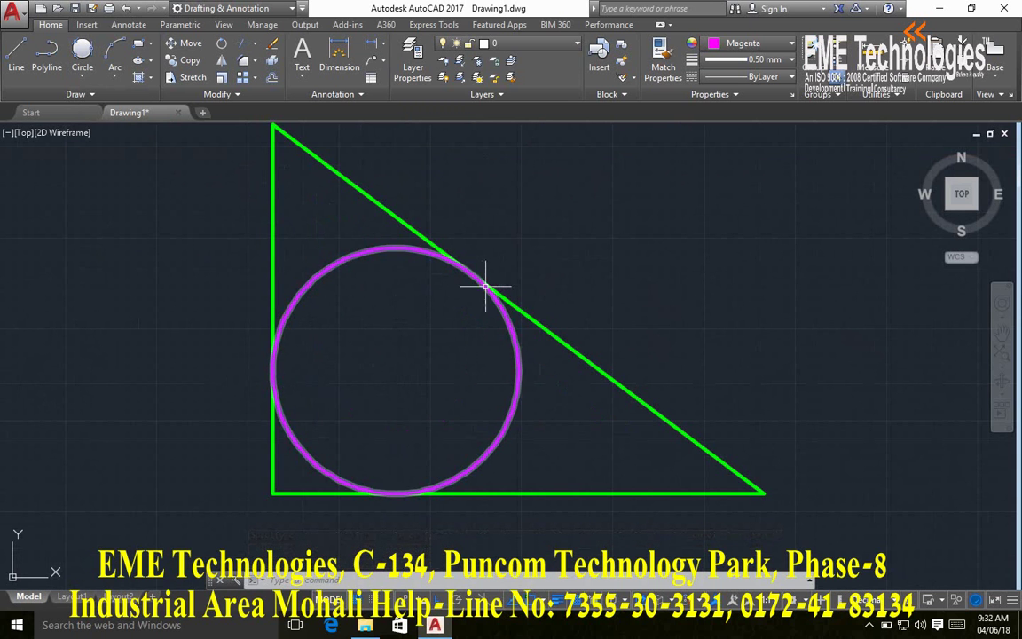
scroll(485, 285, "down", 2)
scroll(467, 269, "down", 2)
middle_click_drag(337, 269, 736, 269)
scroll(312, 278, "up", 2)
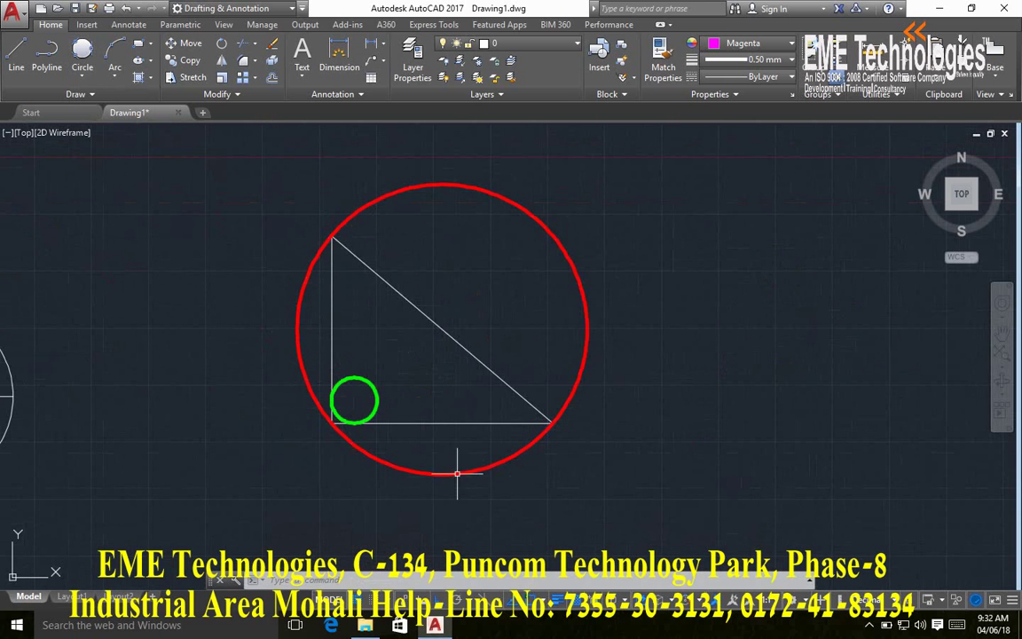
scroll(330, 413, "up", 2)
scroll(338, 409, "up", 3)
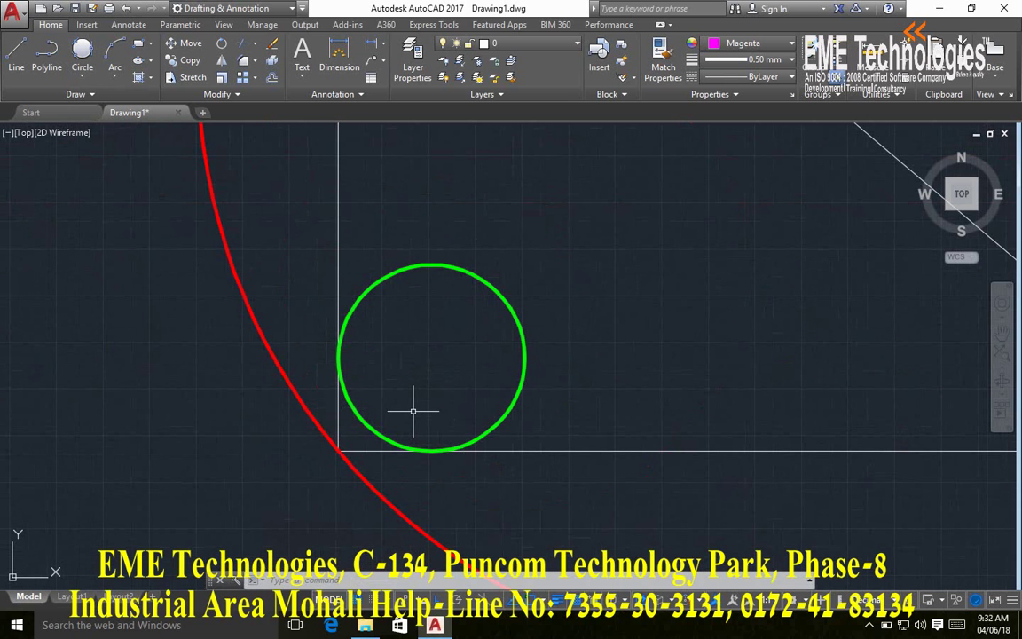
scroll(412, 406, "down", 5)
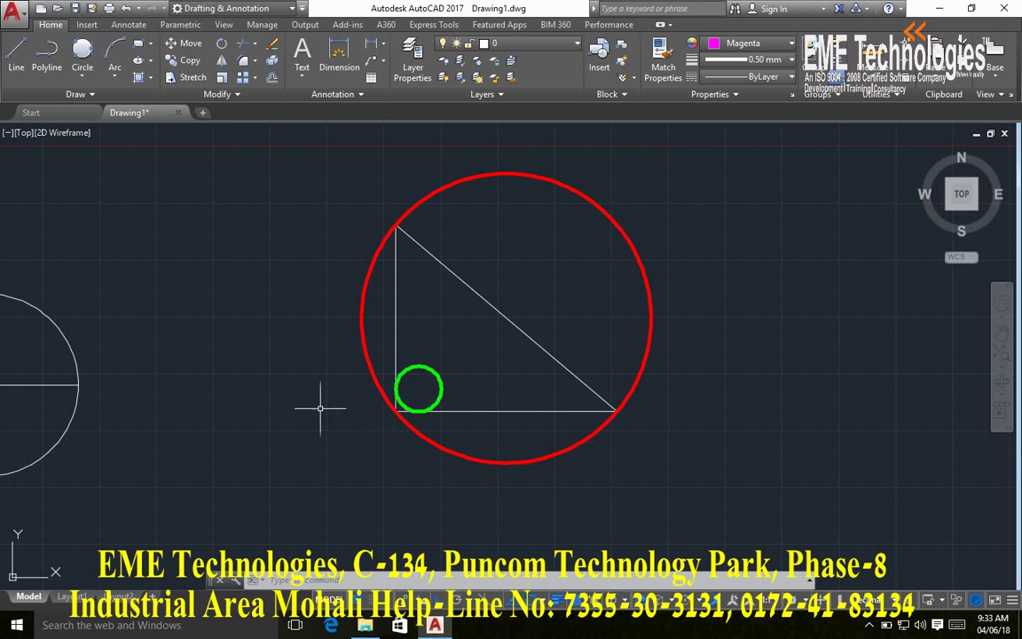
scroll(319, 406, "down", 2)
middle_click_drag(228, 364, 570, 344)
scroll(395, 366, "up", 4)
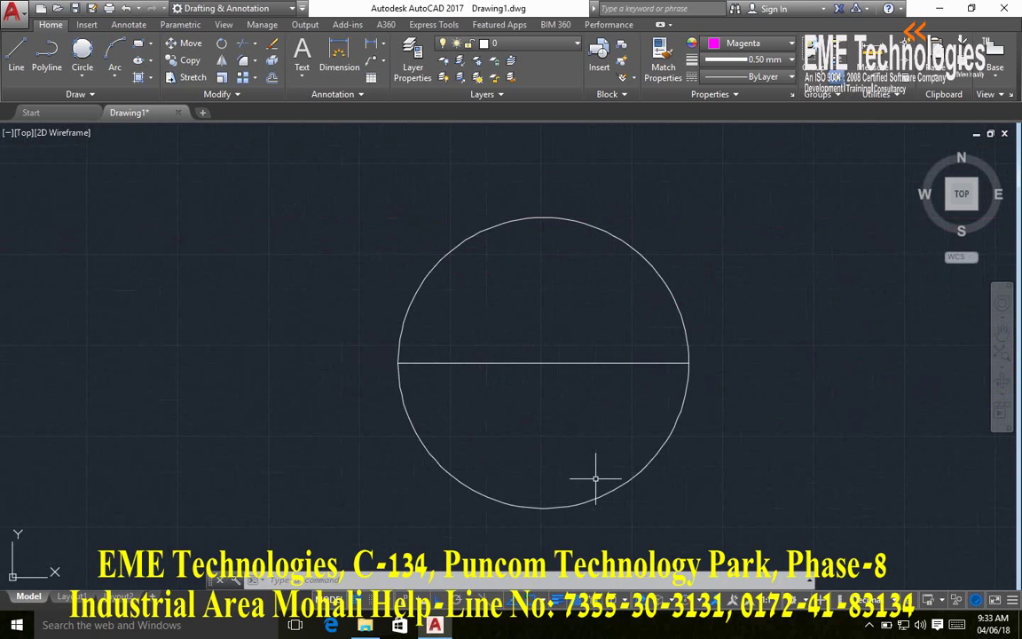
middle_click_drag(411, 347, 536, 428)
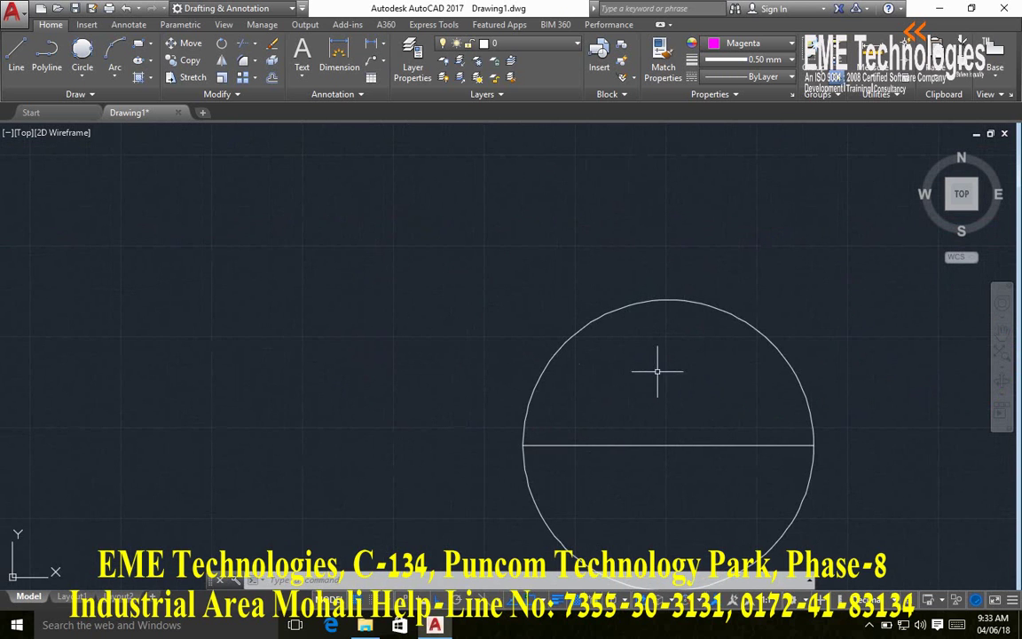
scroll(603, 326, "down", 4)
middle_click_drag(559, 280, 456, 491)
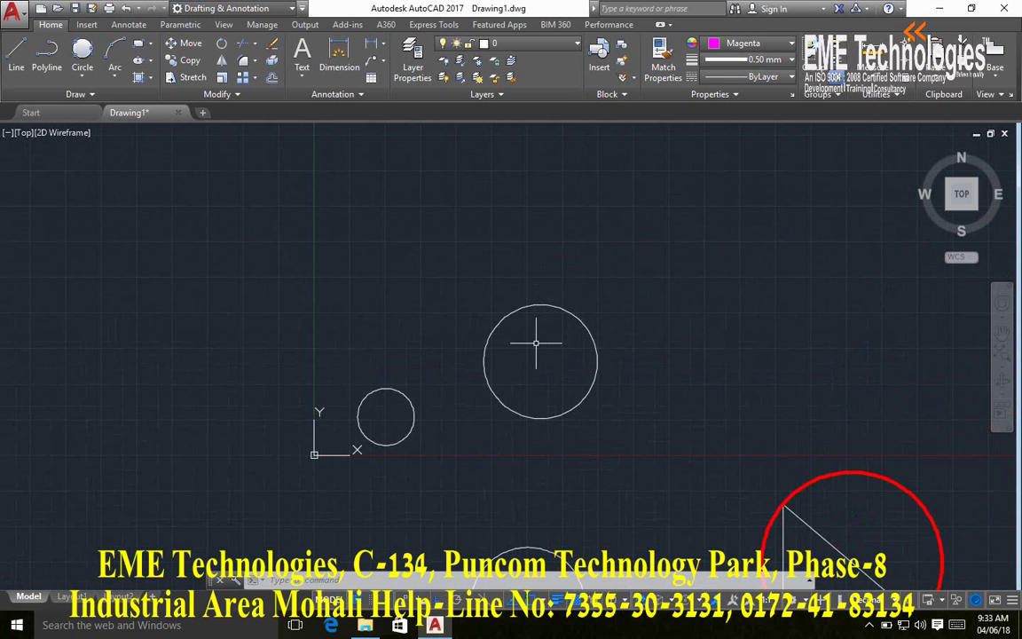
middle_click_drag(536, 343, 475, 205)
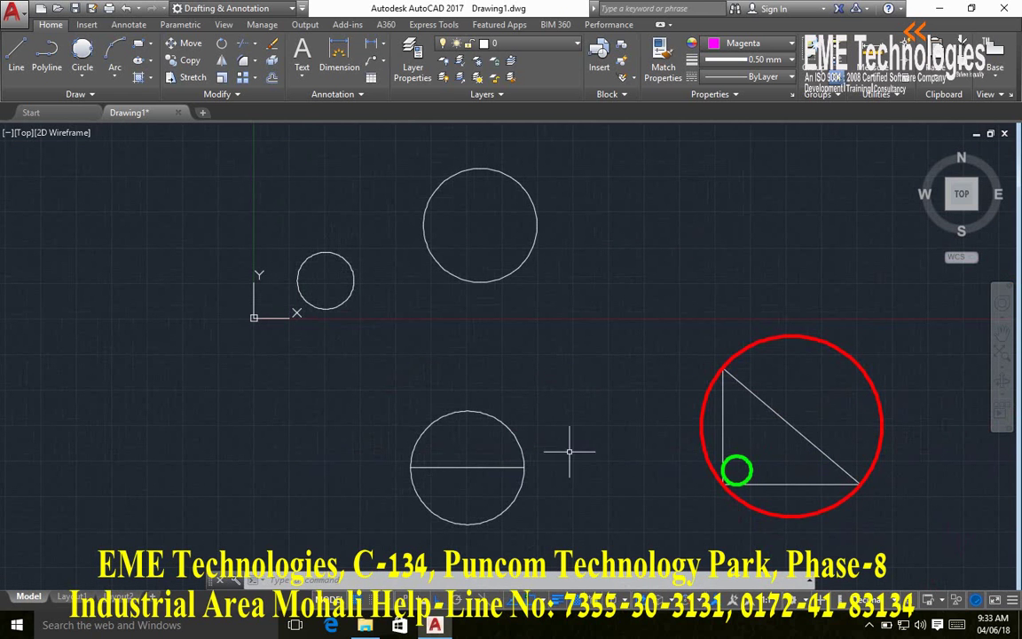
middle_click_drag(563, 440, 316, 404)
scroll(844, 406, "up", 1)
mouse_move(844, 406)
middle_mouse_down()
mouse_move(338, 353)
mouse_move(562, 317)
middle_mouse_up()
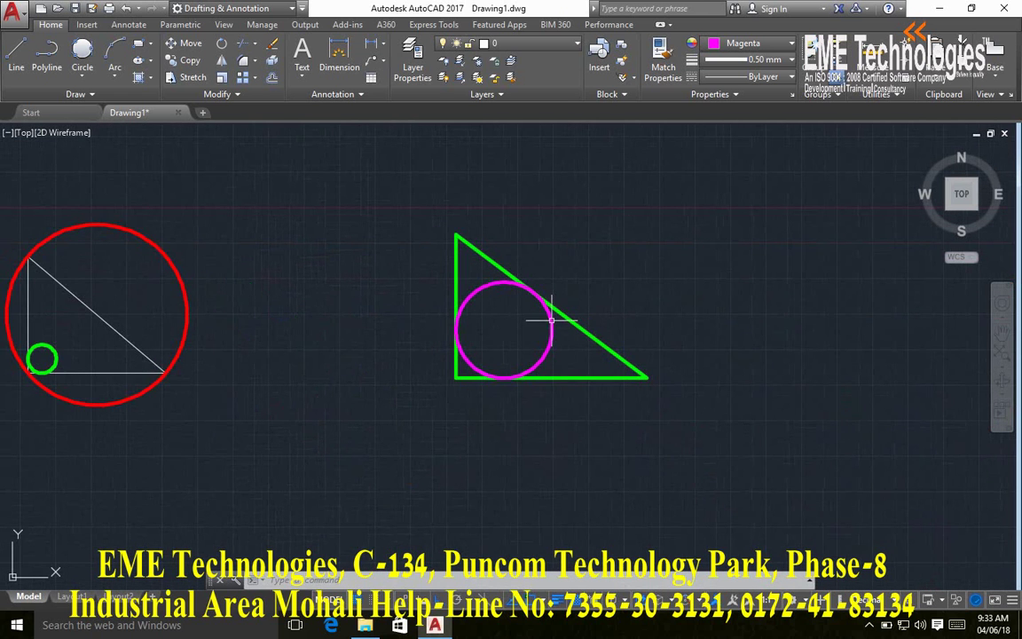
left_click(82, 77)
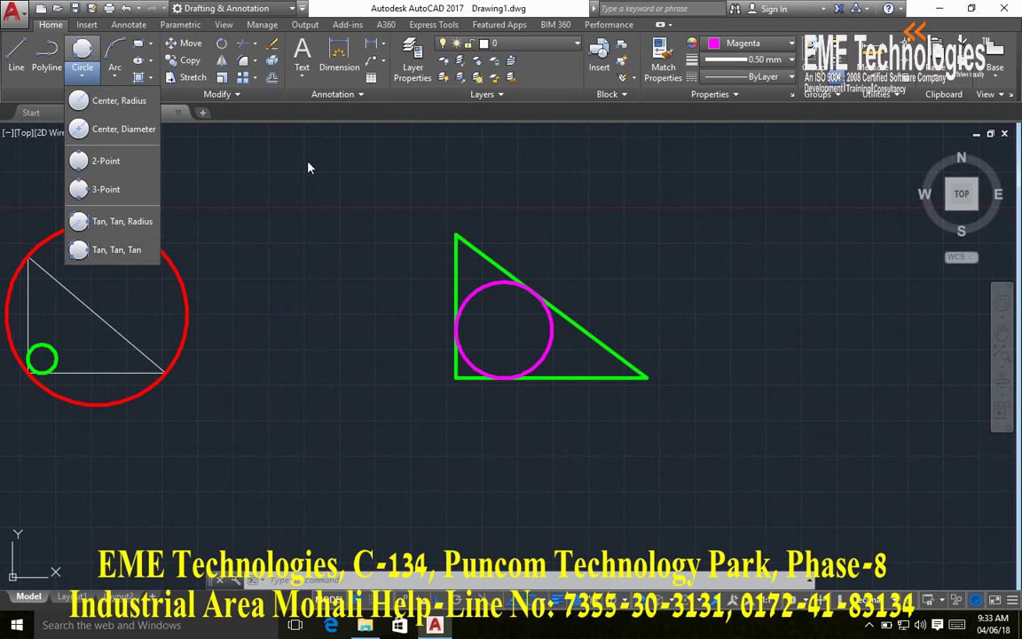
left_click(230, 173)
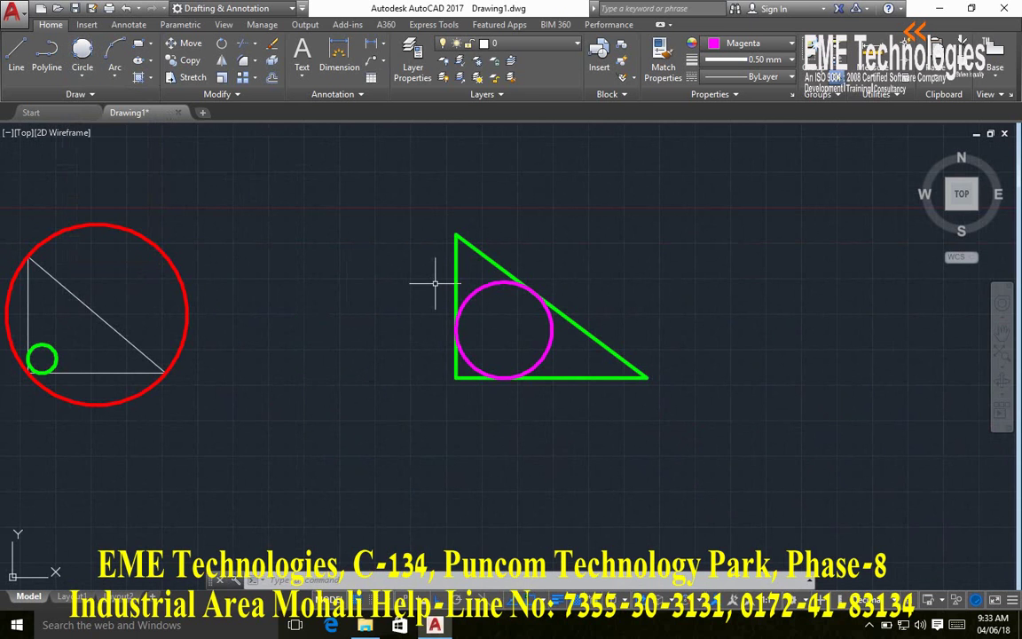
scroll(434, 280, "down", 2)
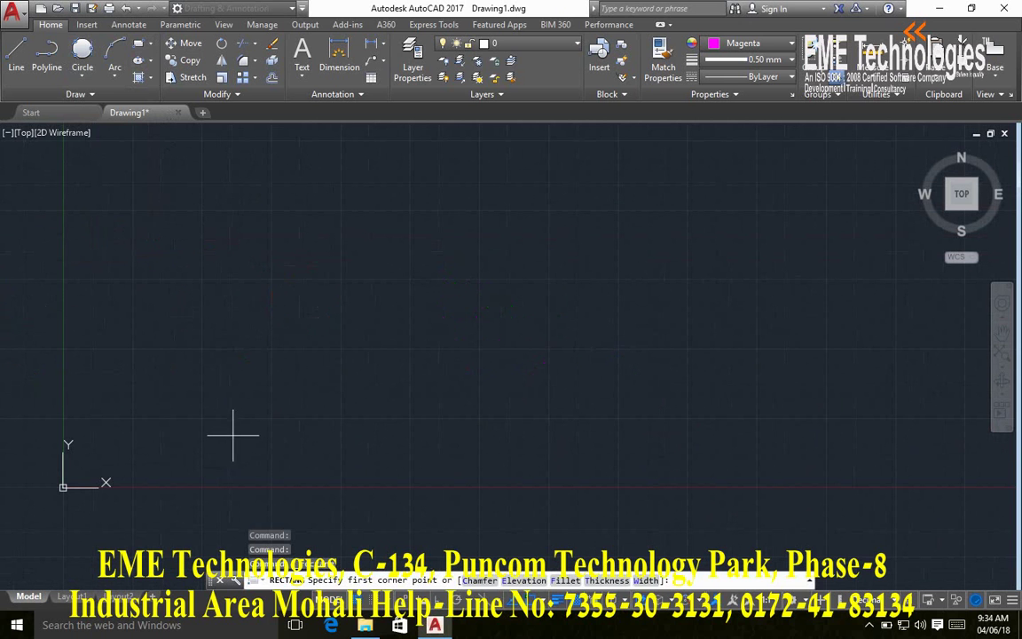
left_click(197, 447)
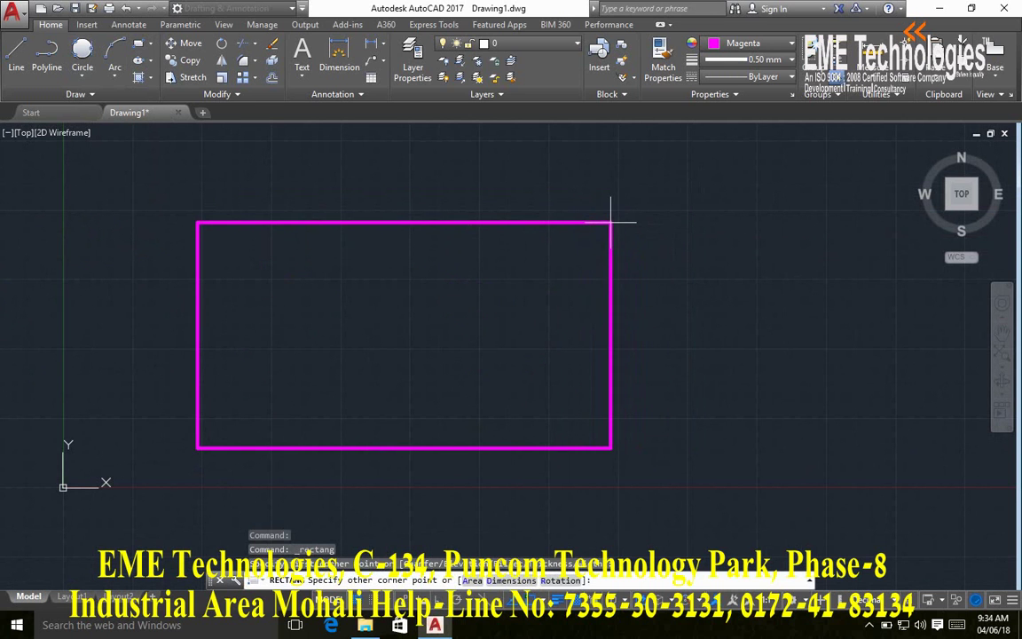
type("@")
type("10")
type("0,")
type("59")
key("BackSpace")
type("0")
key("Return")
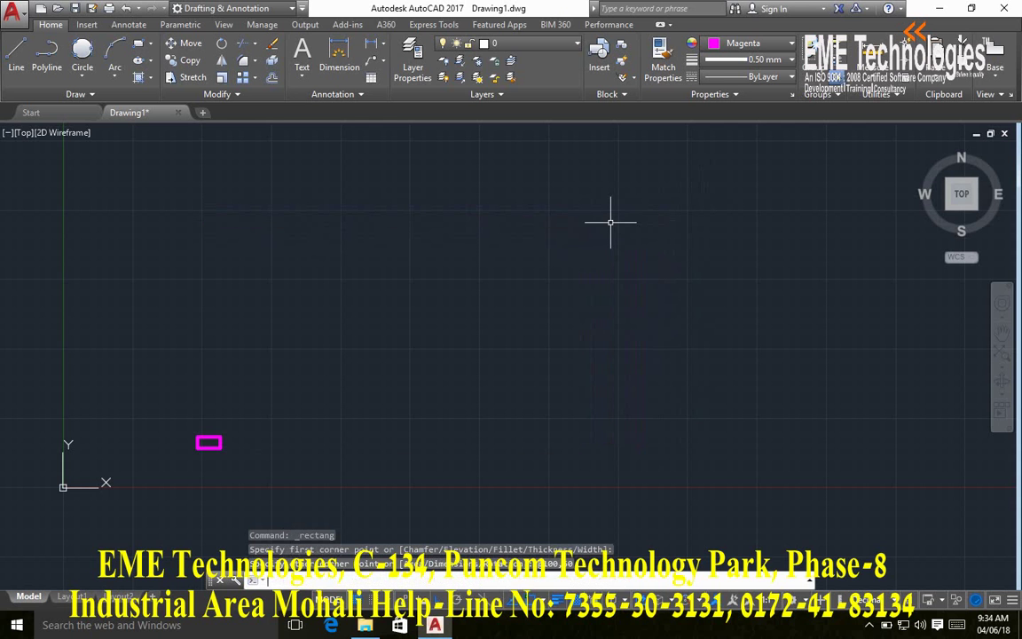
key("Return")
middle_click(211, 506)
middle_click(211, 506)
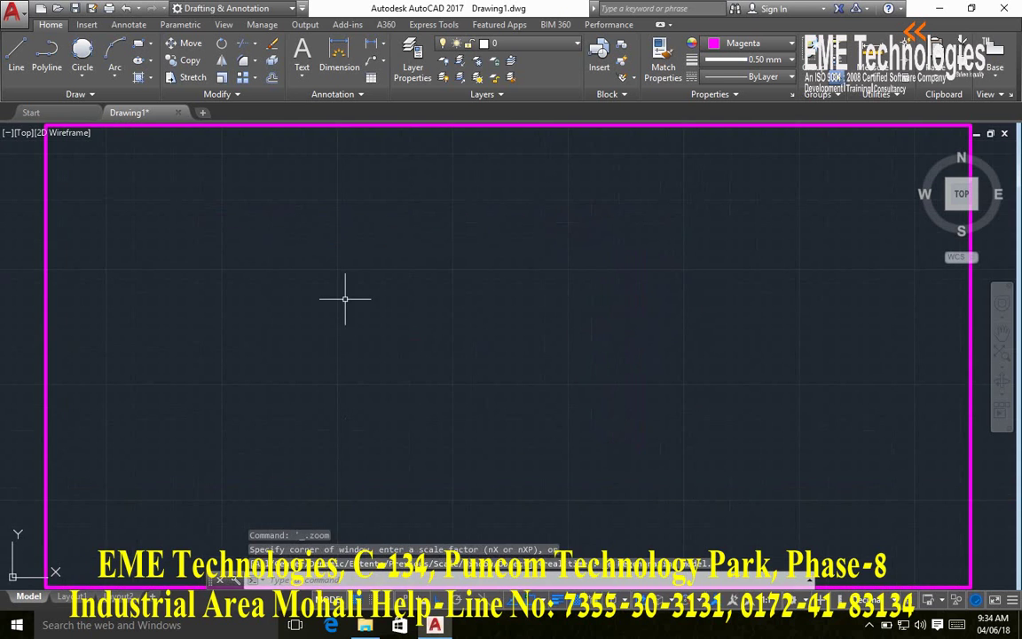
scroll(355, 284, "down", 3)
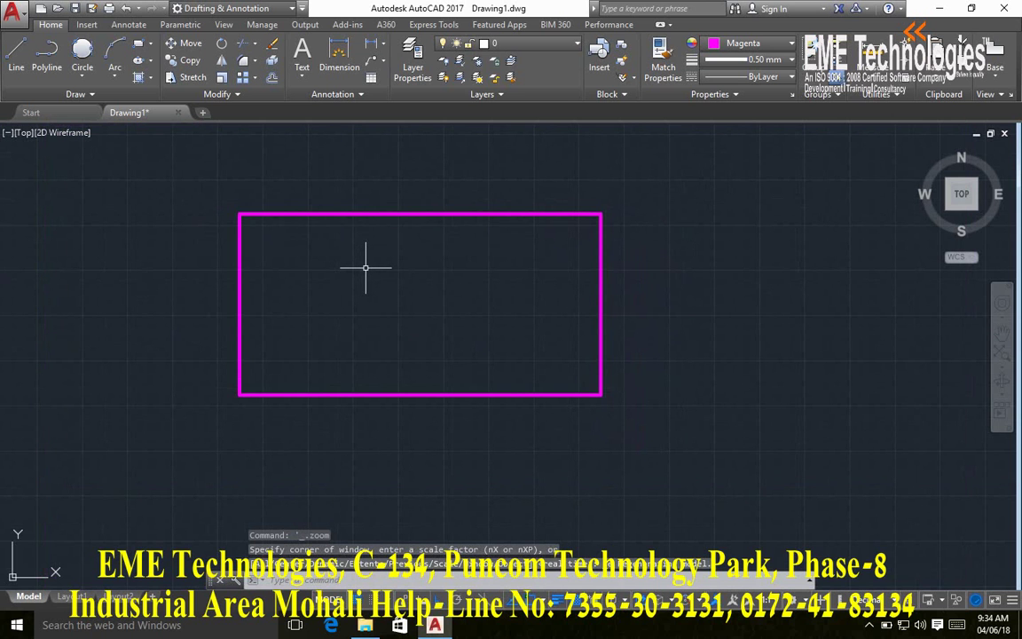
scroll(365, 267, "down", 1)
middle_click_drag(452, 255, 305, 306)
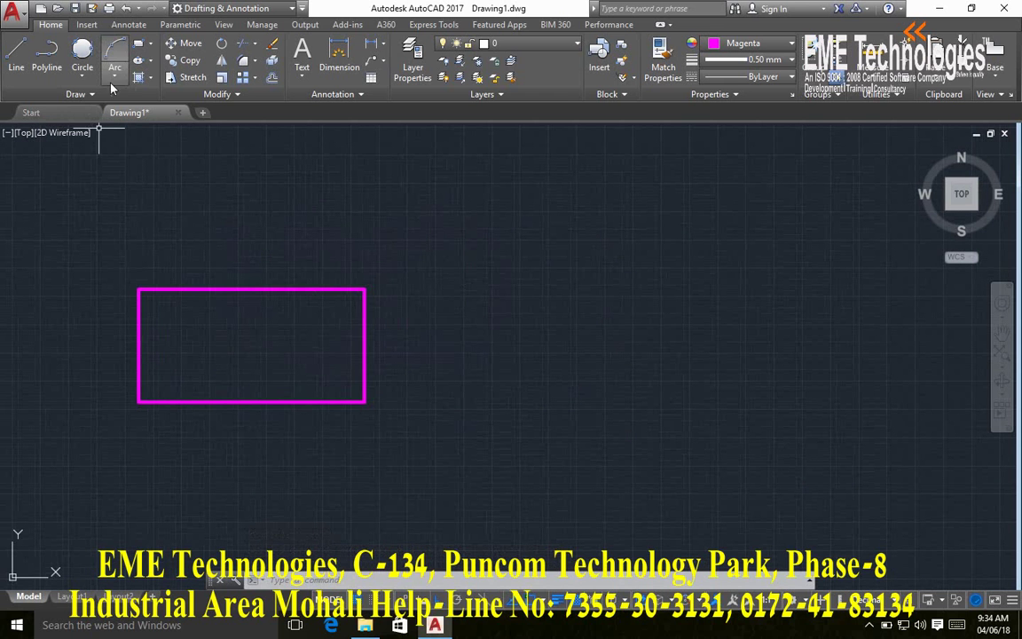
Draw a rectangle with corners filleted at radius 10 to the right of the plain one.
left_click(140, 45)
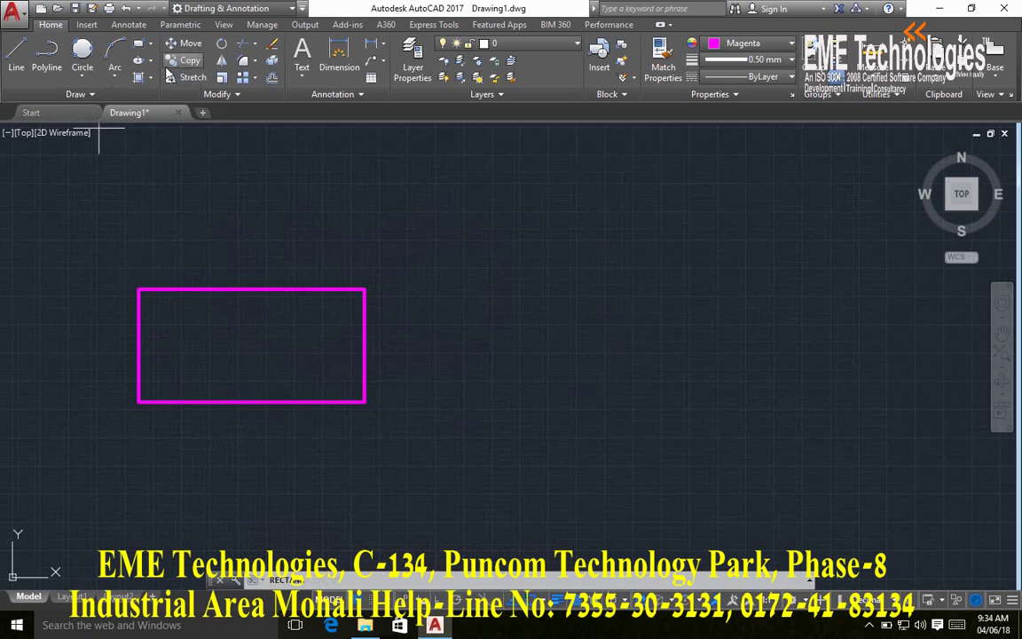
middle_click_drag(547, 263, 416, 263)
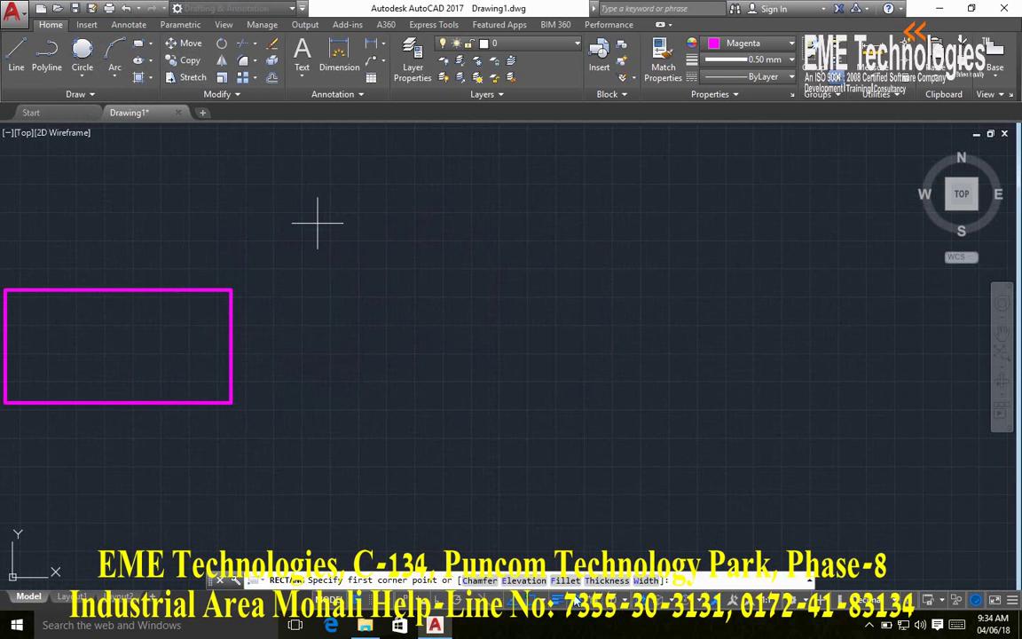
left_click(566, 580)
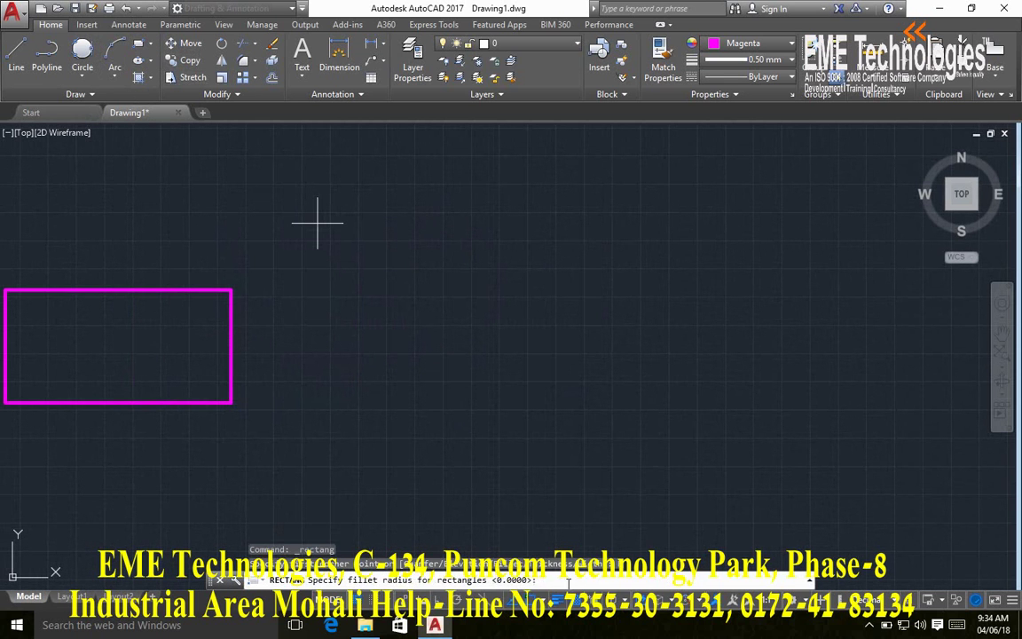
type("10")
key("Return")
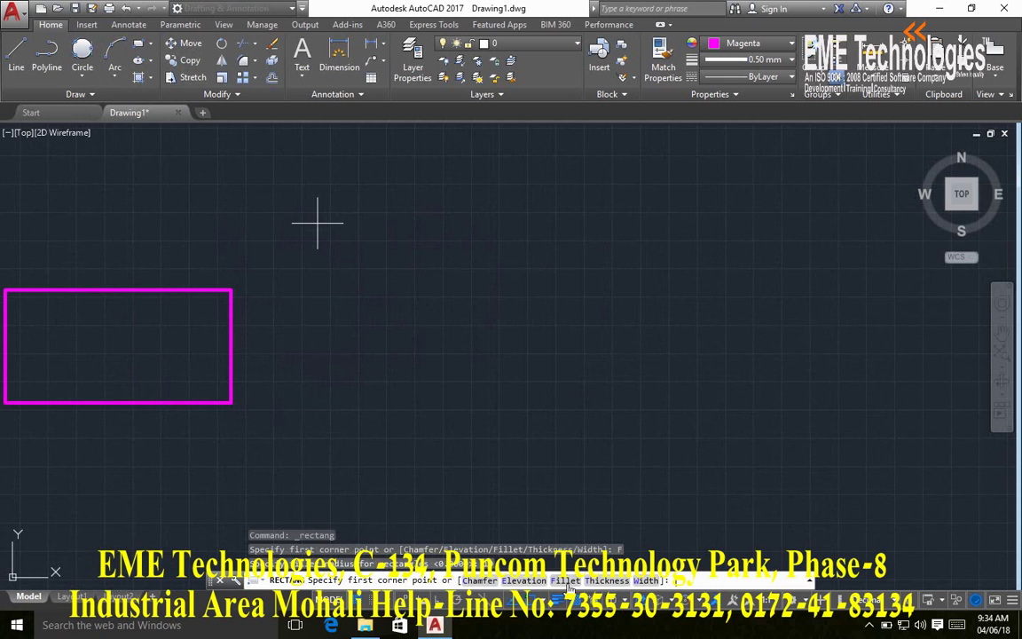
left_click(293, 414)
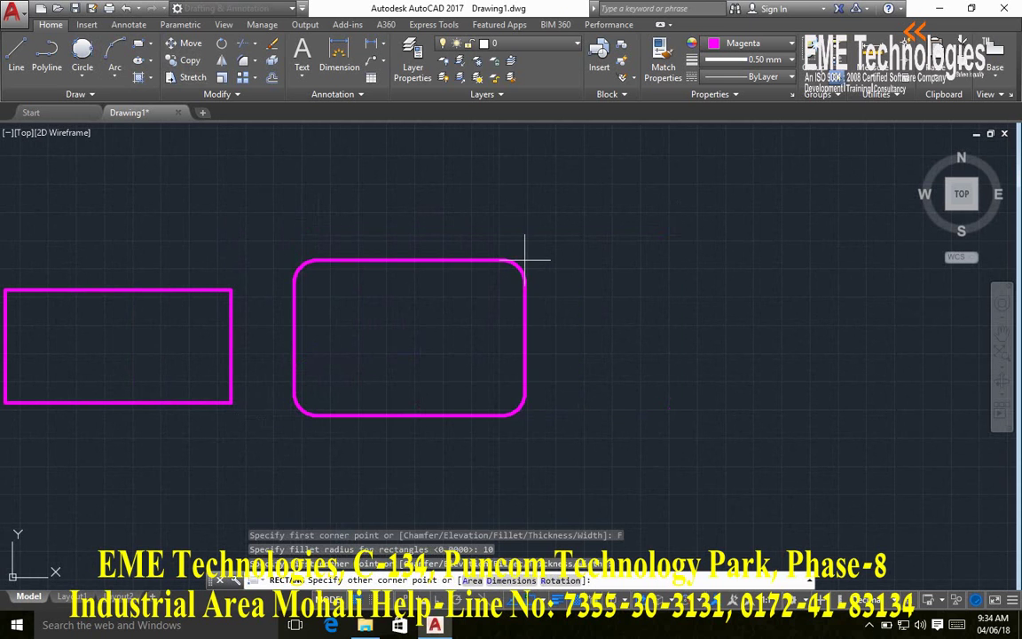
left_click(524, 260)
middle_click_drag(646, 272, 536, 274)
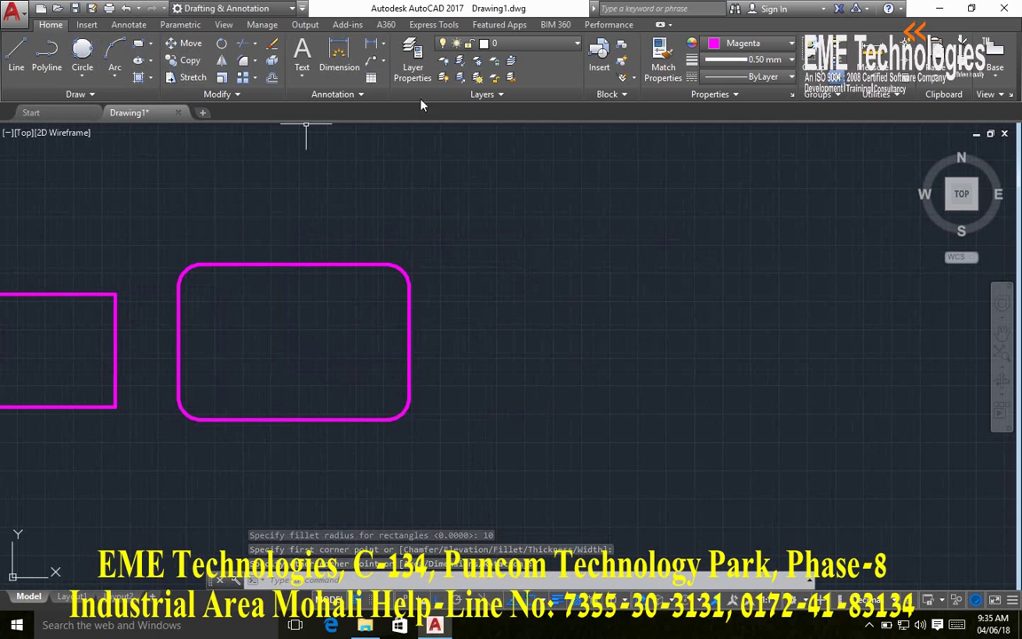
Draw a green rectangle with 10-unit chamfers to the right of the rounded magenta one.
left_click(139, 43)
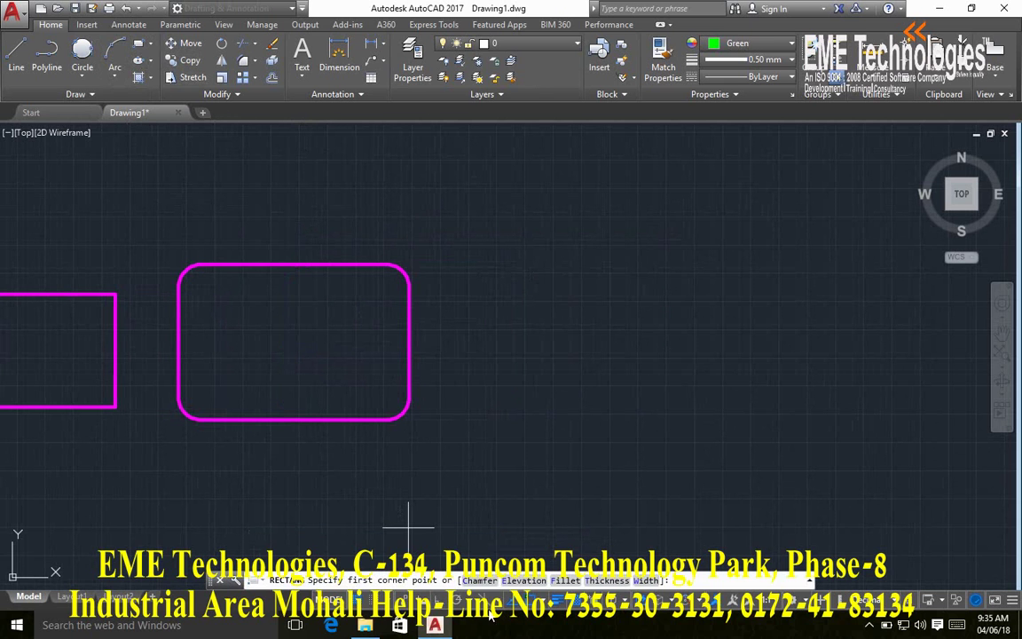
left_click(476, 580)
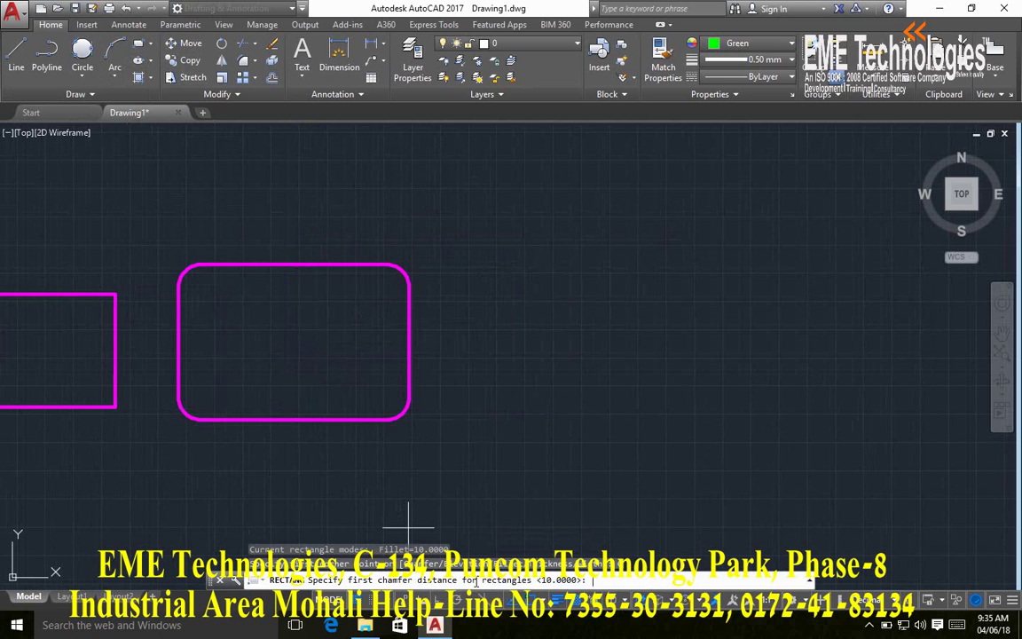
key("Return")
key("Return")
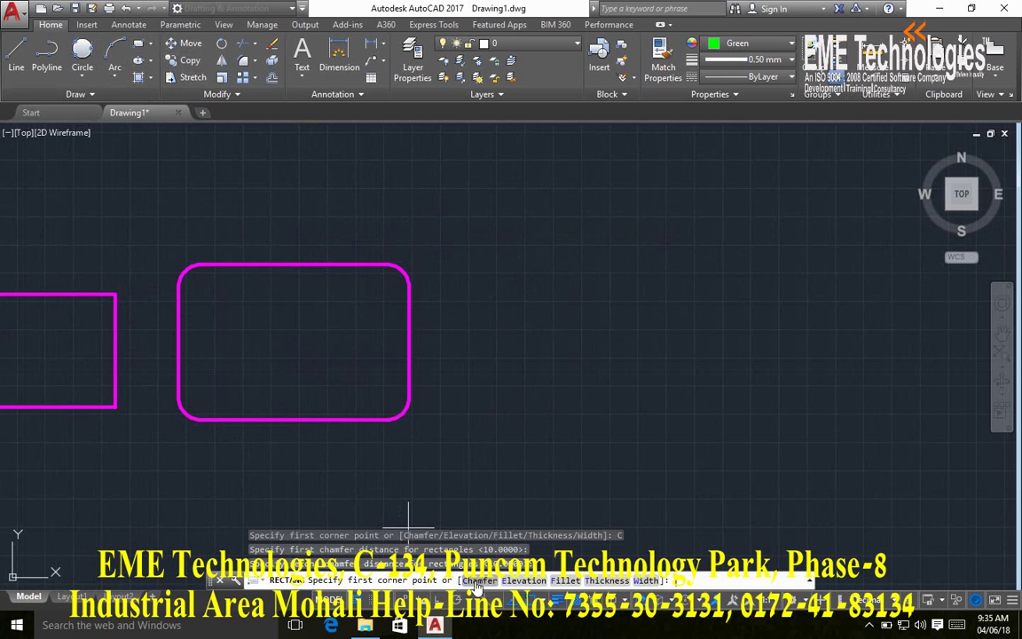
left_click(464, 412)
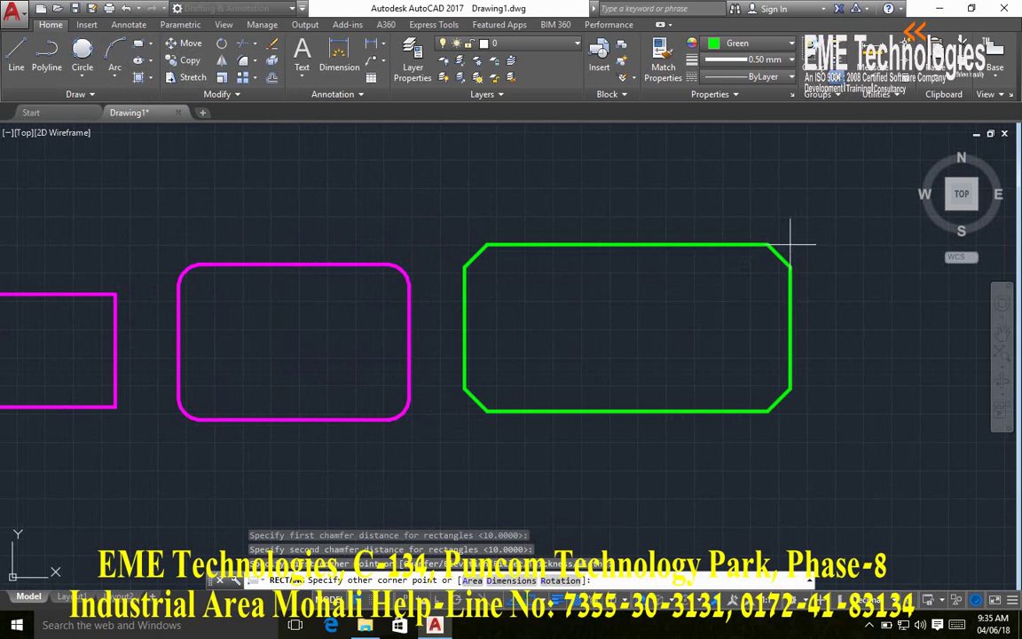
left_click(790, 243)
middle_click_drag(395, 319, 467, 301)
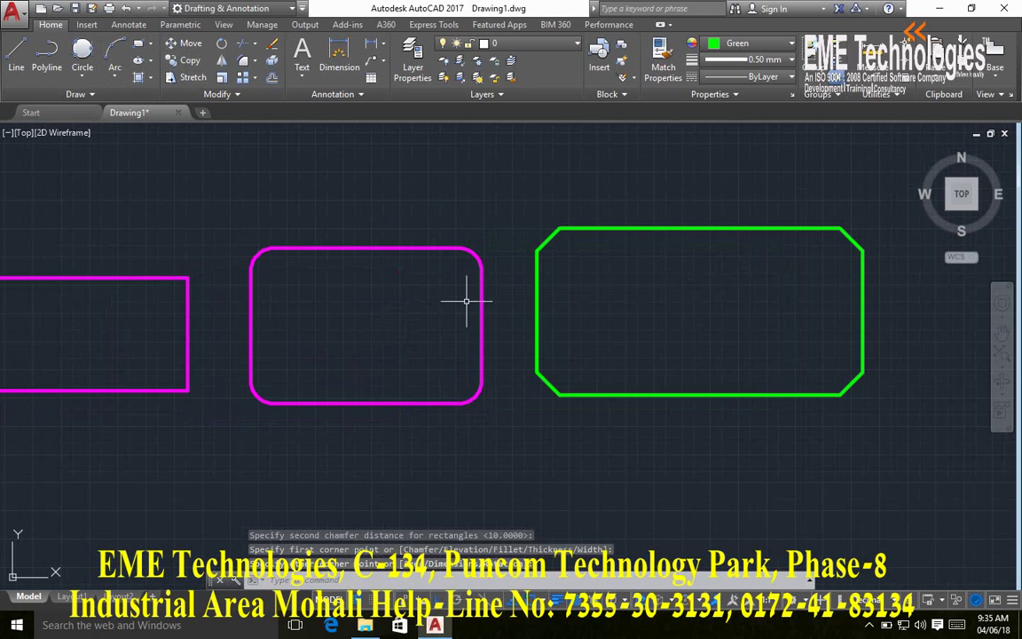
key("Return")
middle_click_drag(492, 396, 472, 262)
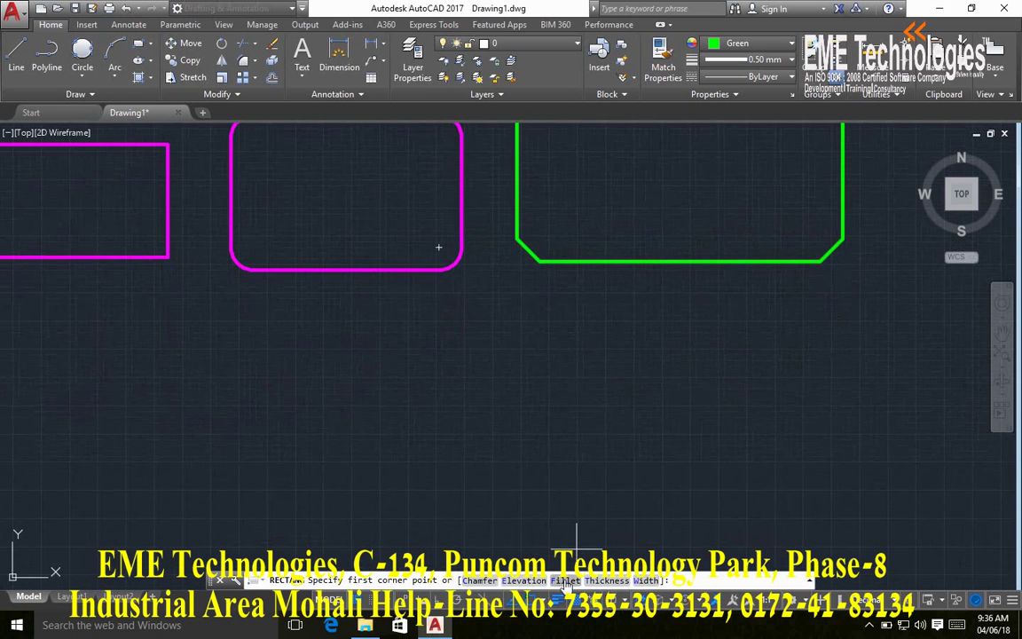
Reset both rectangle chamfer distances to 0.
left_click(486, 580)
type("0")
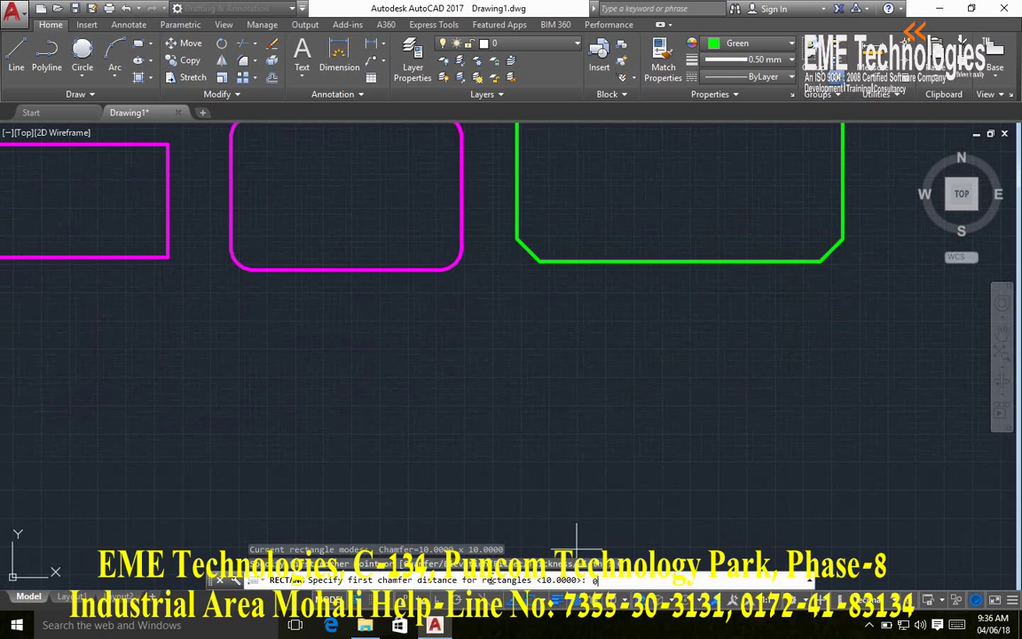
key("Return")
type("0")
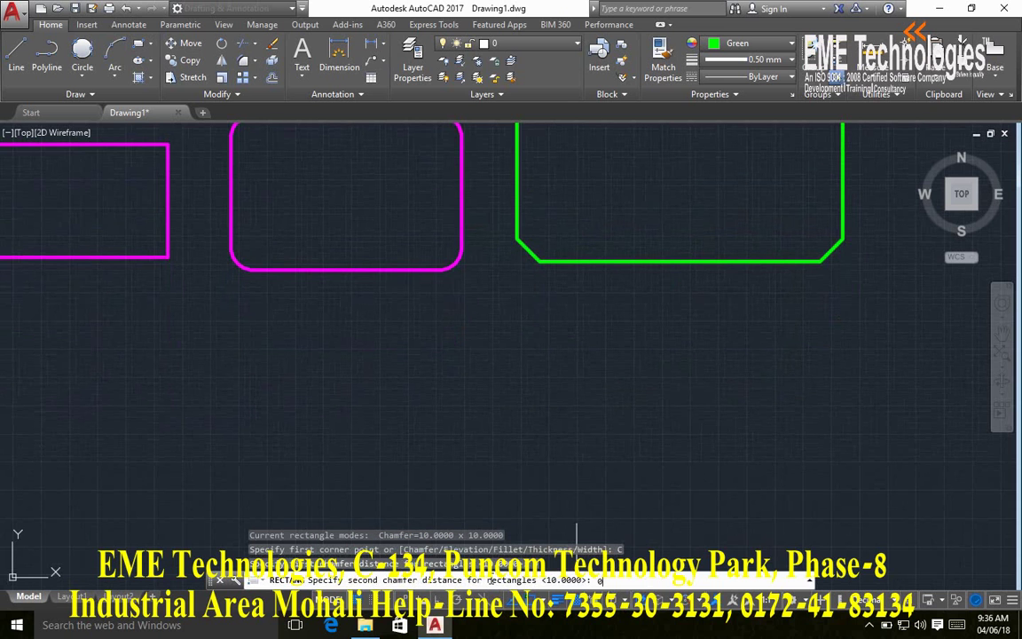
key("Return")
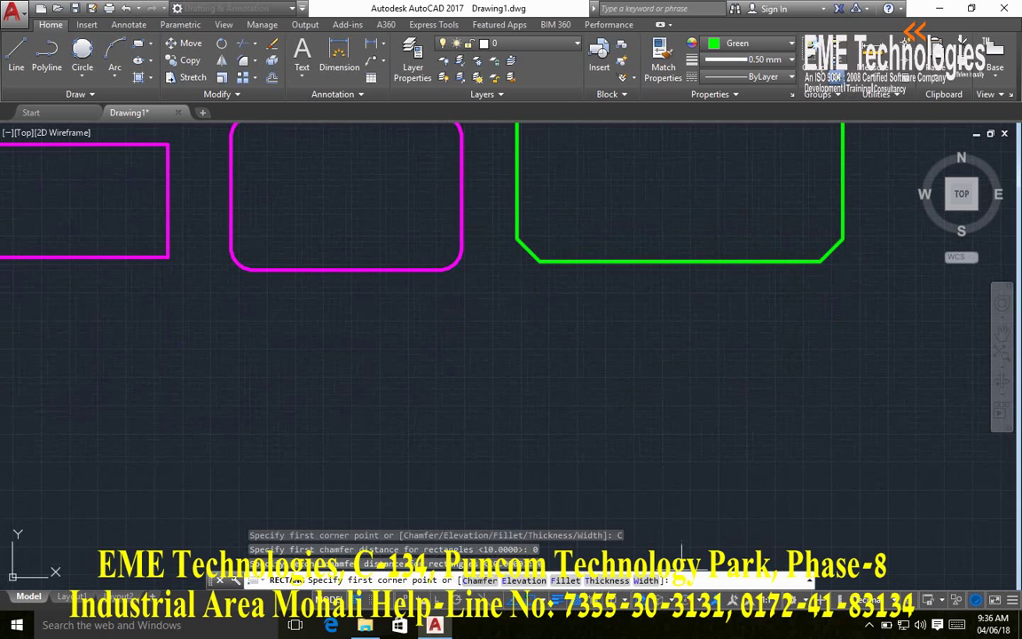
Draw a second green rectangle with a line width of 10 in the free space below.
type("w")
key("Return")
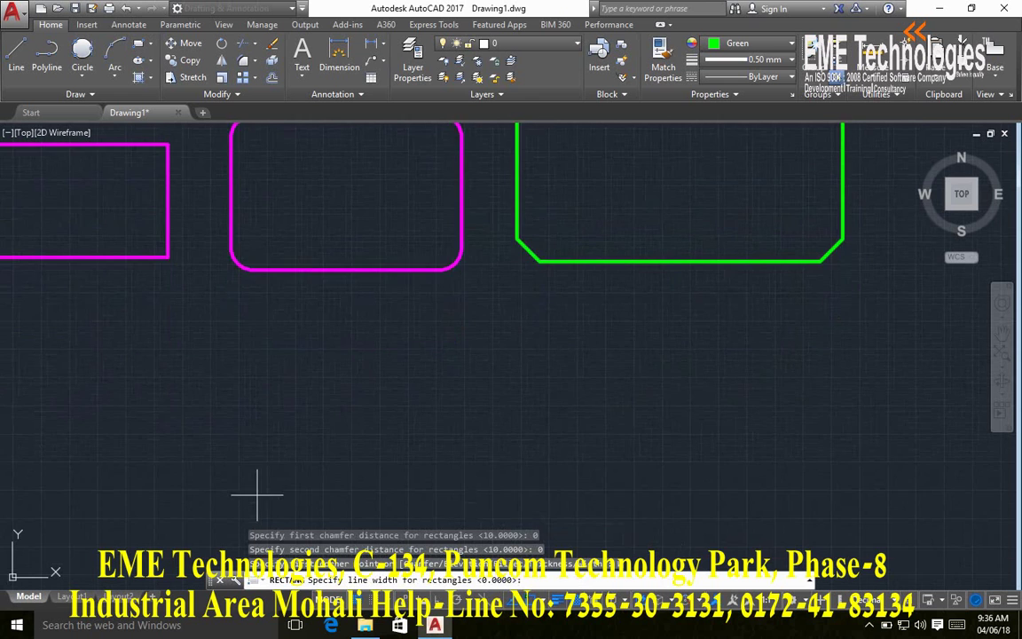
scroll(258, 491, "down", 4)
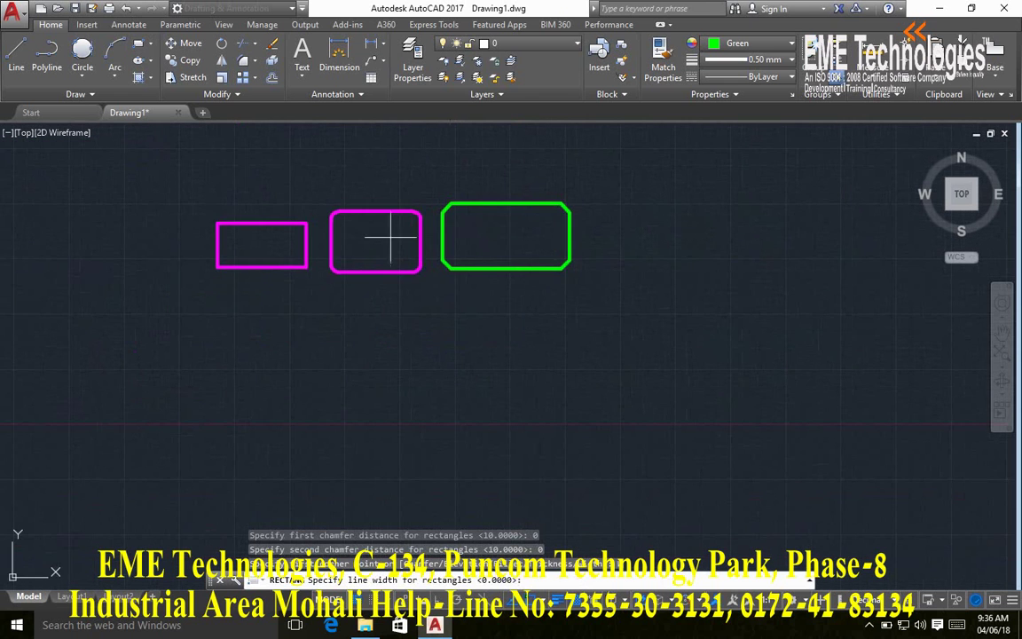
mouse_move(285, 444)
middle_mouse_down()
mouse_move(380, 330)
mouse_move(381, 343)
middle_mouse_up()
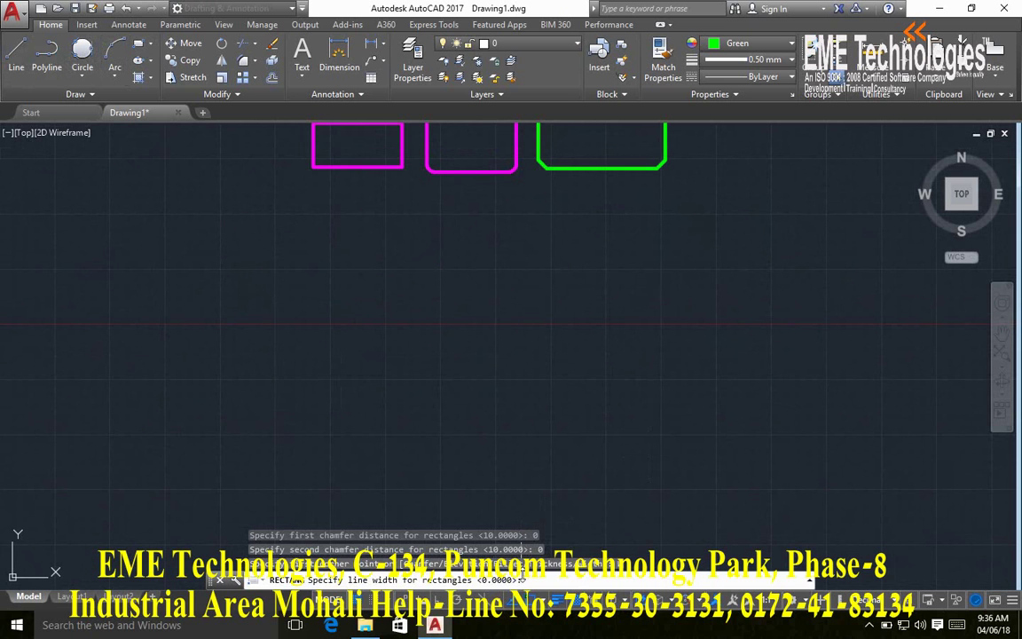
type("50")
key("Return")
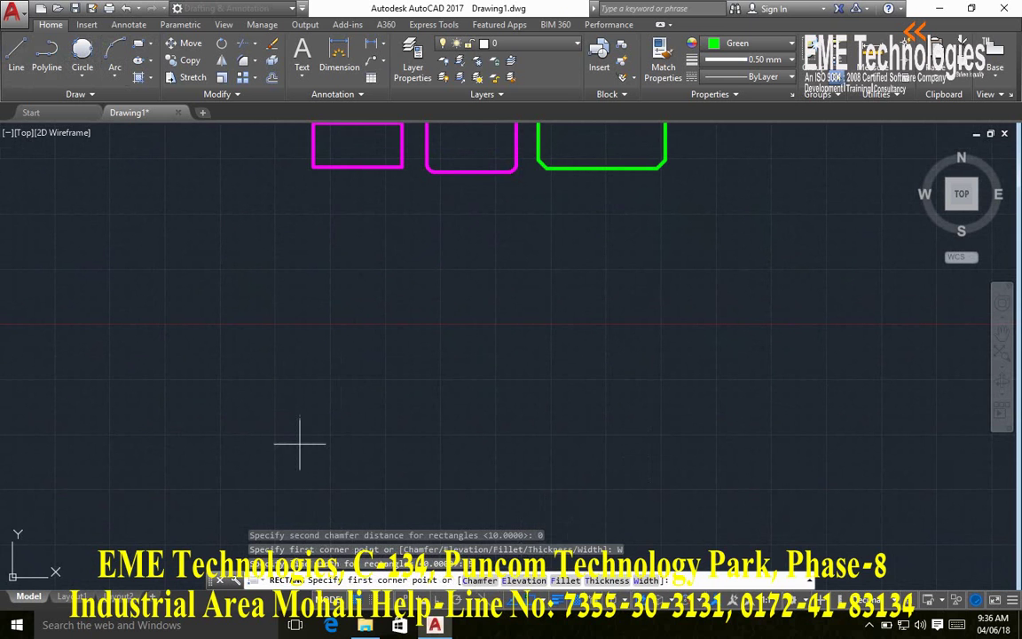
left_click(285, 381)
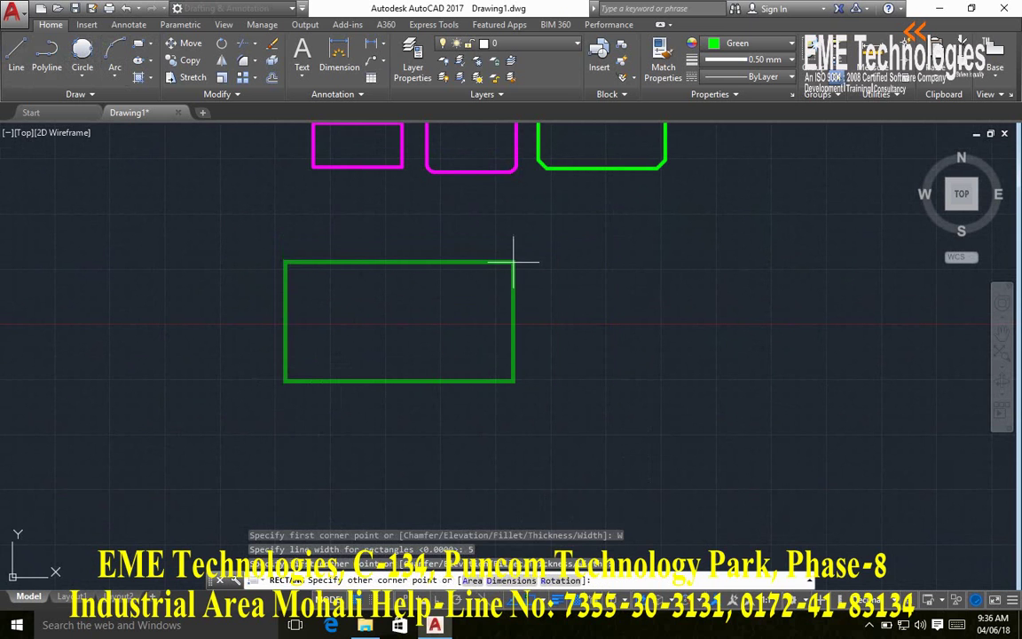
scroll(461, 275, "up", 5)
middle_click_drag(456, 274, 473, 259)
scroll(810, 149, "down", 5)
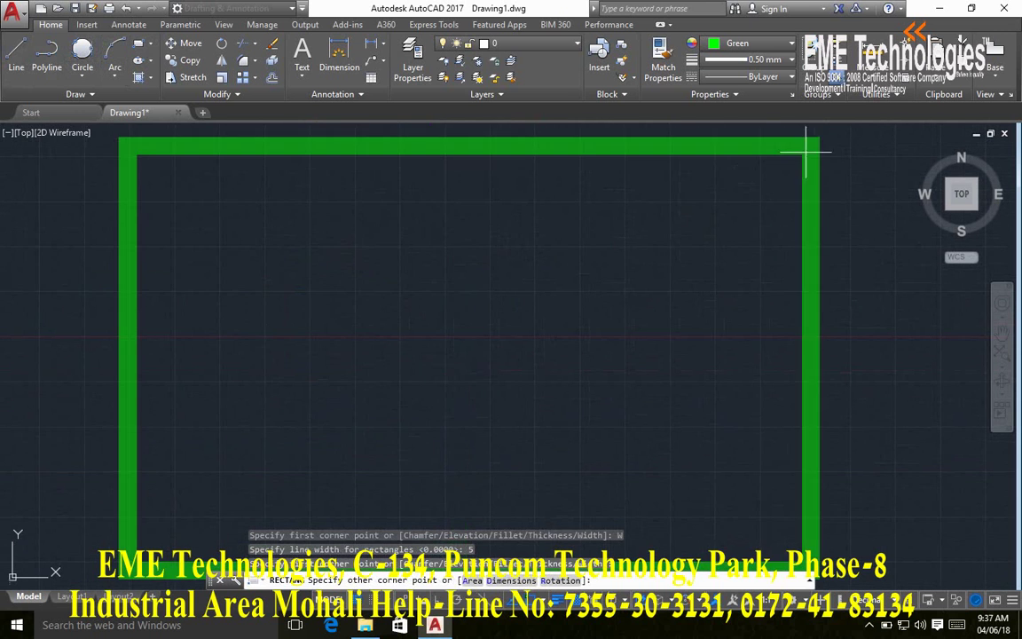
scroll(721, 221, "down", 2)
left_click(710, 233)
Review all the rectangles, then move to an empty area of the drawing.
middle_click_drag(643, 272, 467, 365)
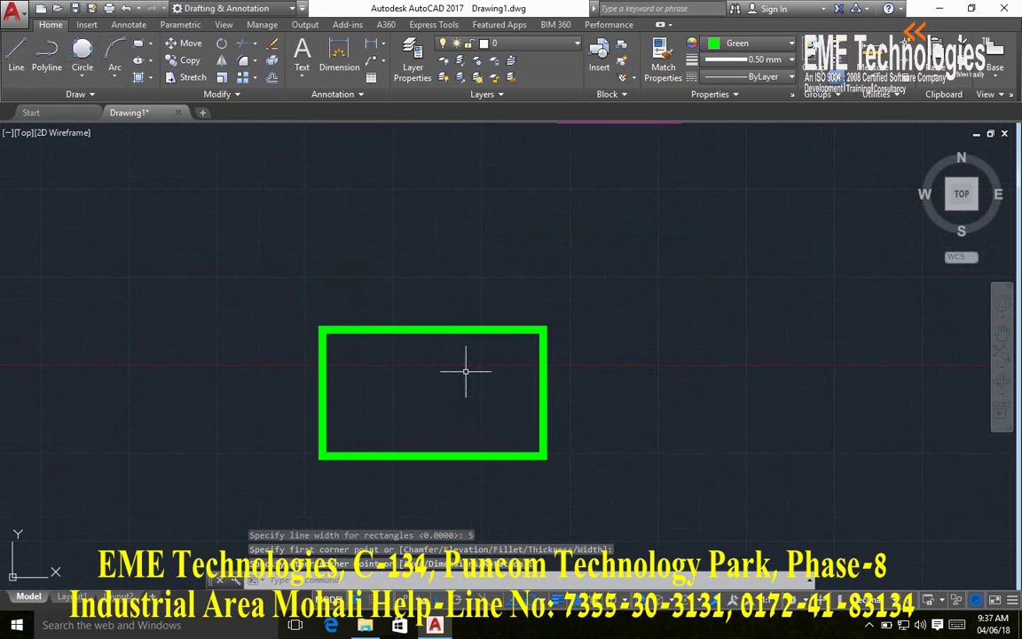
scroll(471, 365, "down", 4)
scroll(472, 359, "up", 2)
scroll(494, 171, "up", 4)
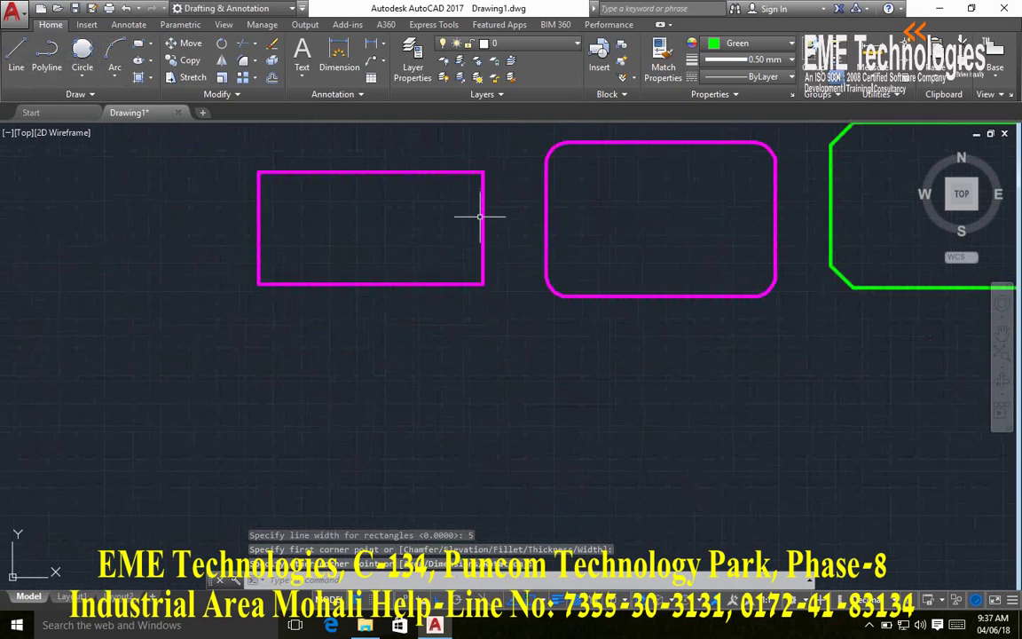
scroll(484, 216, "down", 5)
scroll(427, 324, "up", 4)
scroll(427, 322, "up", 4)
scroll(427, 322, "down", 4)
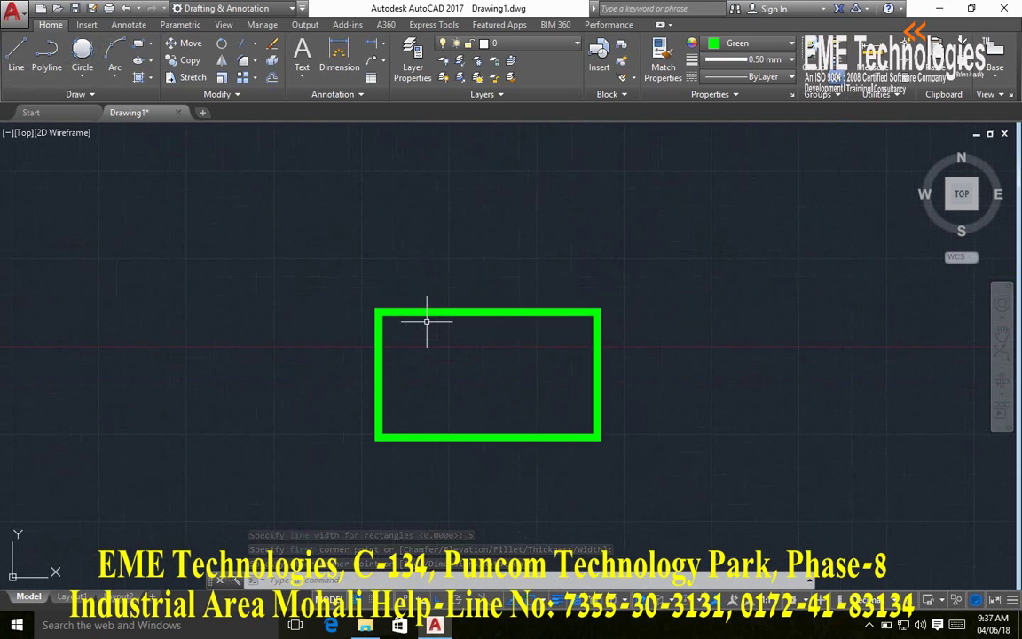
middle_click_drag(529, 244, 407, 550)
middle_click_drag(412, 428, 428, 277)
scroll(461, 199, "up", 2)
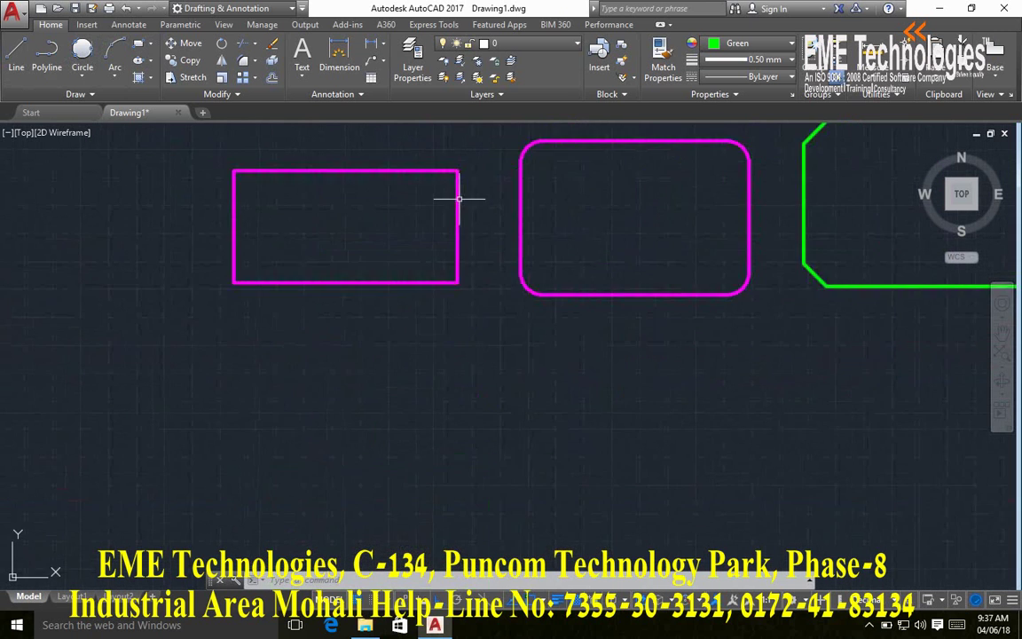
scroll(452, 210, "up", 2)
scroll(468, 244, "down", 4)
middle_click_drag(443, 387, 524, 173)
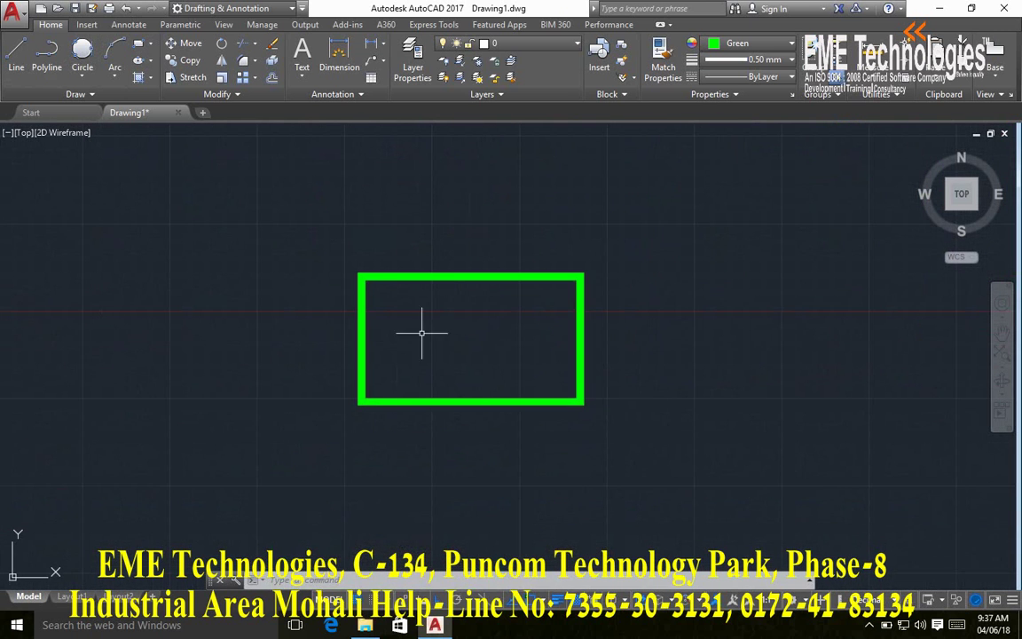
middle_click_drag(439, 303, 586, 267)
scroll(586, 267, "down", 1)
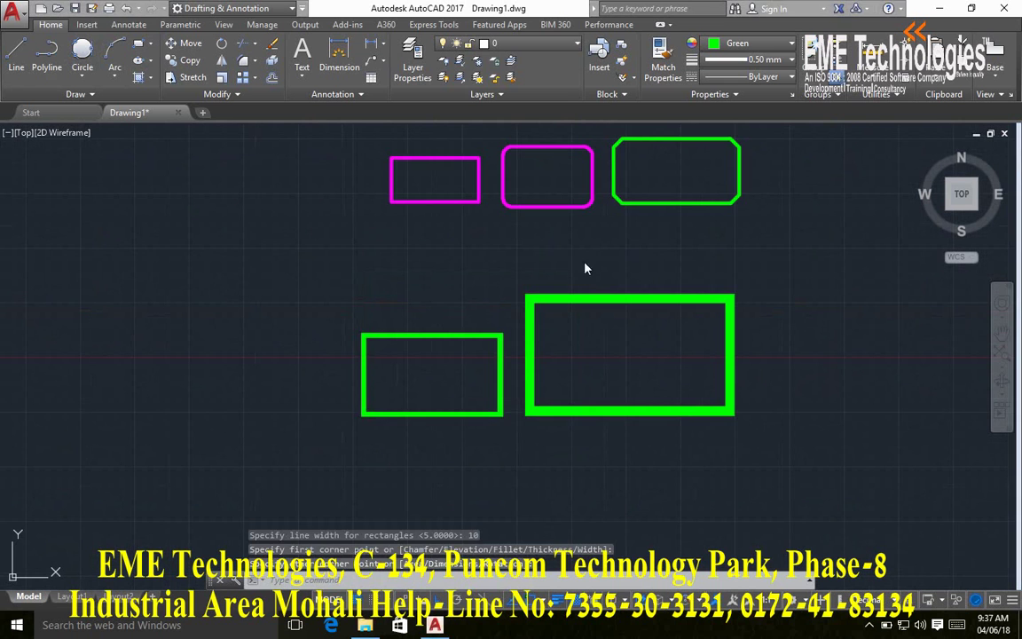
middle_click_drag(573, 363, 434, 427)
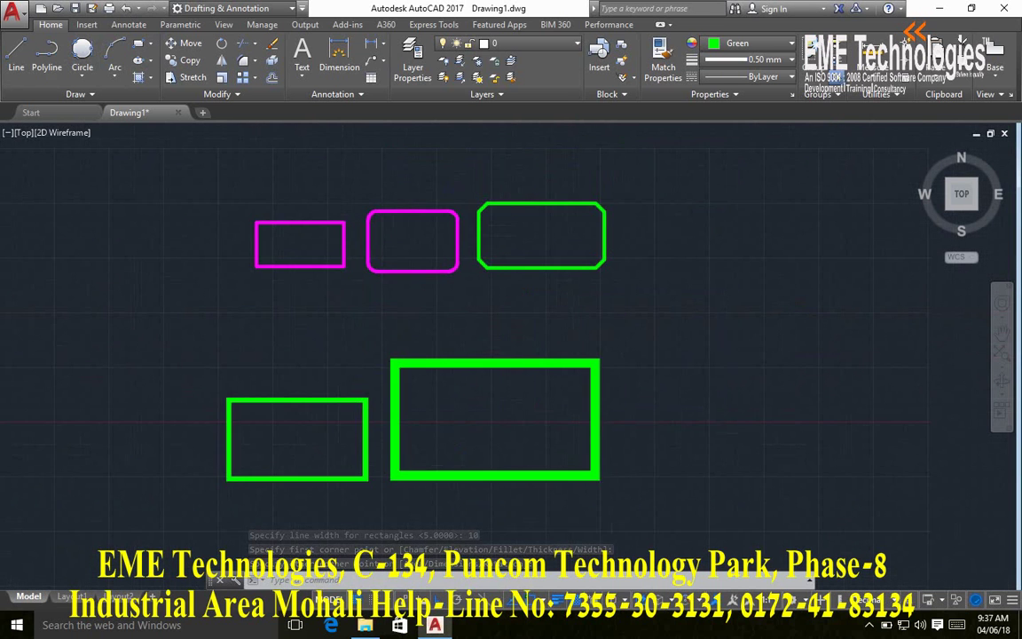
key("ctrl+a")
key("Delete")
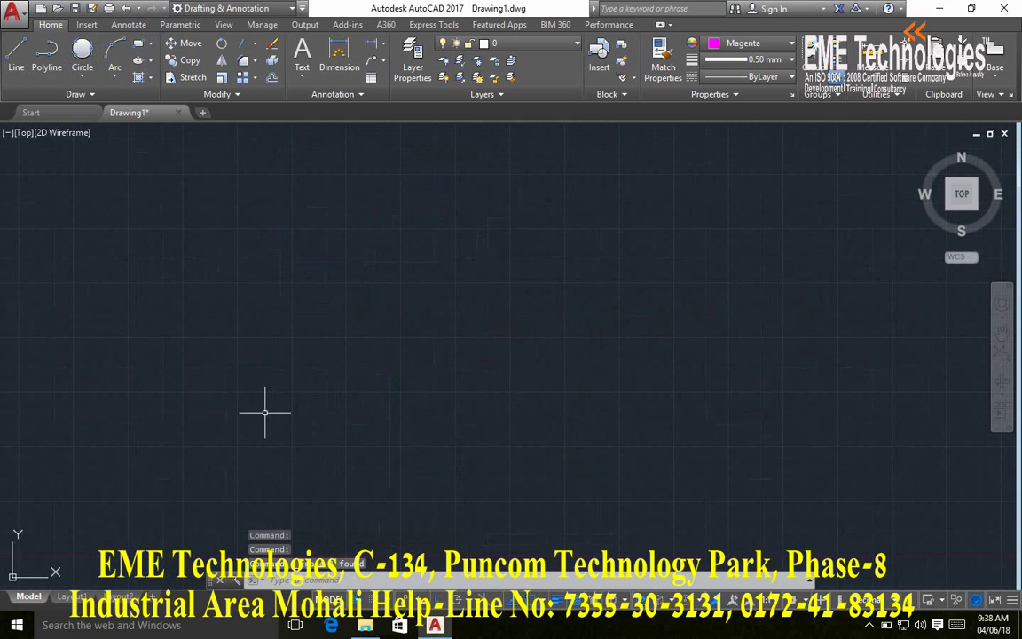
Draw a large wide-outlined magenta rectangle at a raised elevation.
left_click(265, 412)
left_click(138, 46)
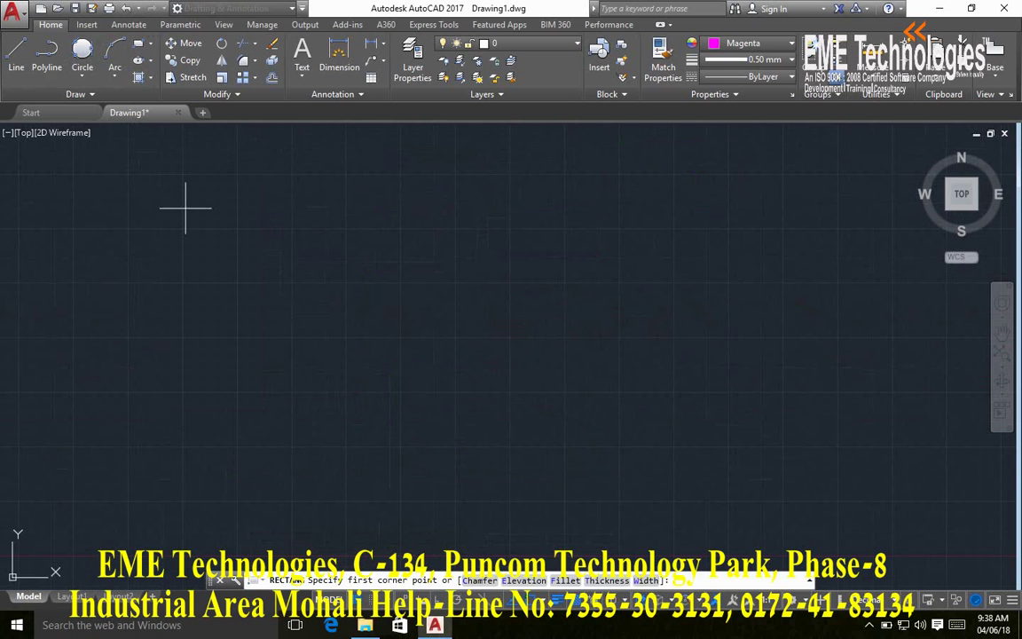
left_click(283, 486)
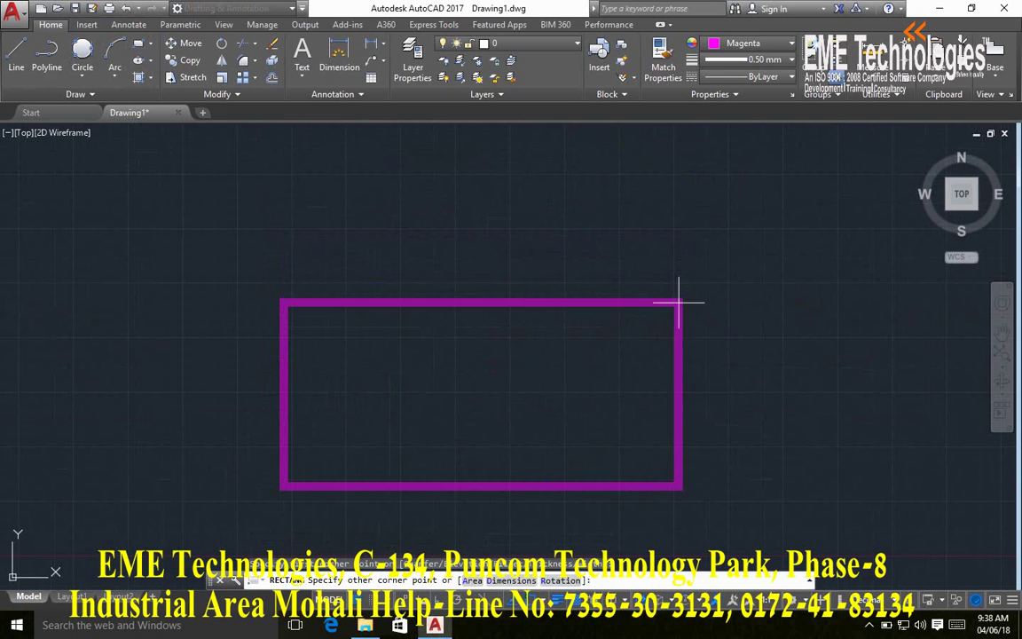
left_click(681, 302)
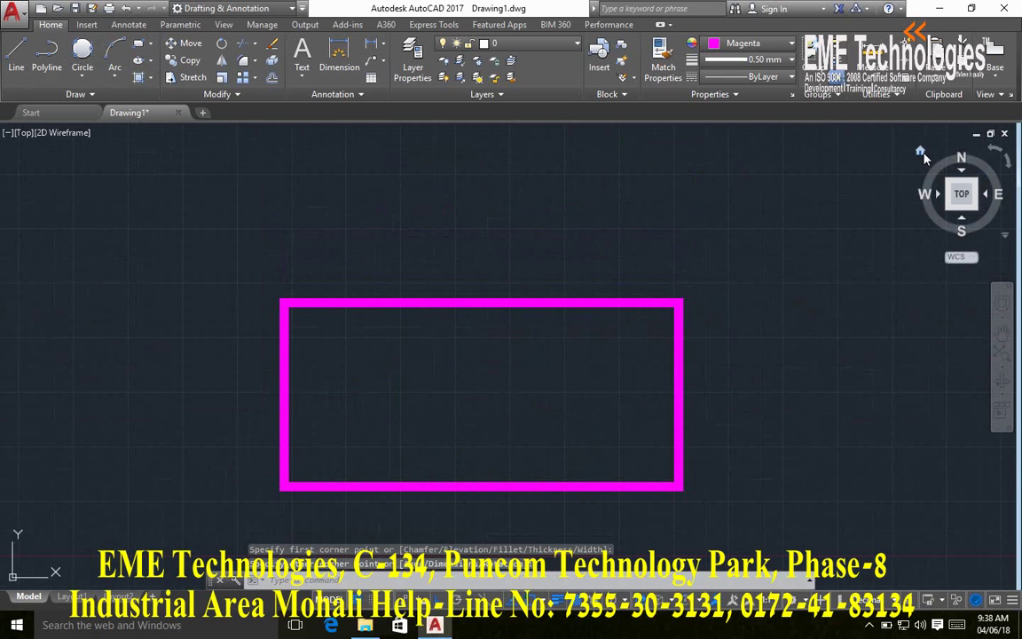
Check the new rectangle's elevation from the ViewCube Home and Front views.
left_click(920, 151)
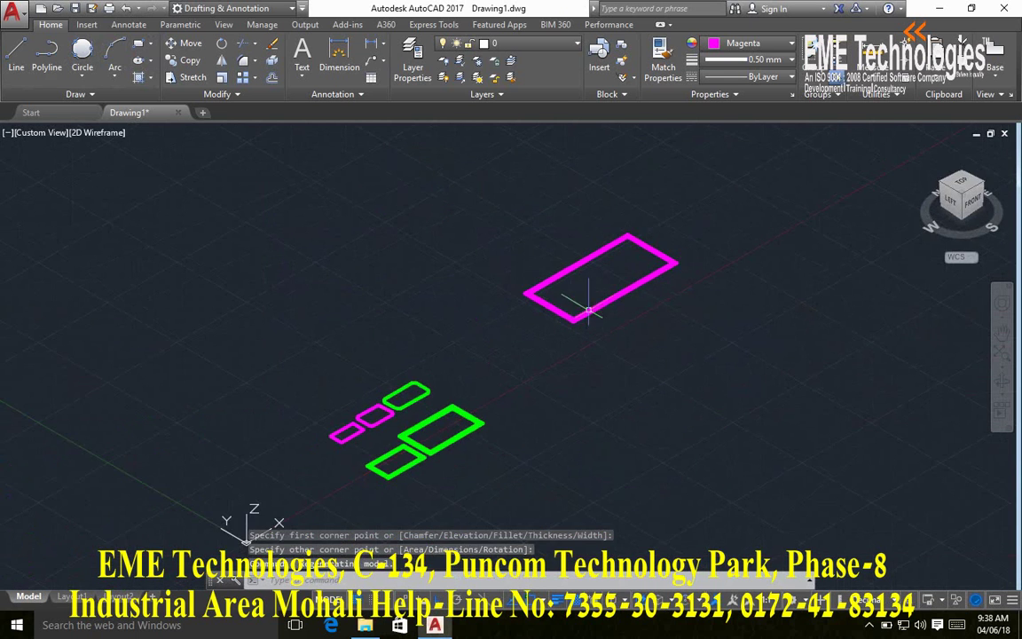
scroll(591, 306, "up", 5)
left_click(591, 306)
scroll(522, 427, "down", 2)
scroll(519, 401, "down", 3)
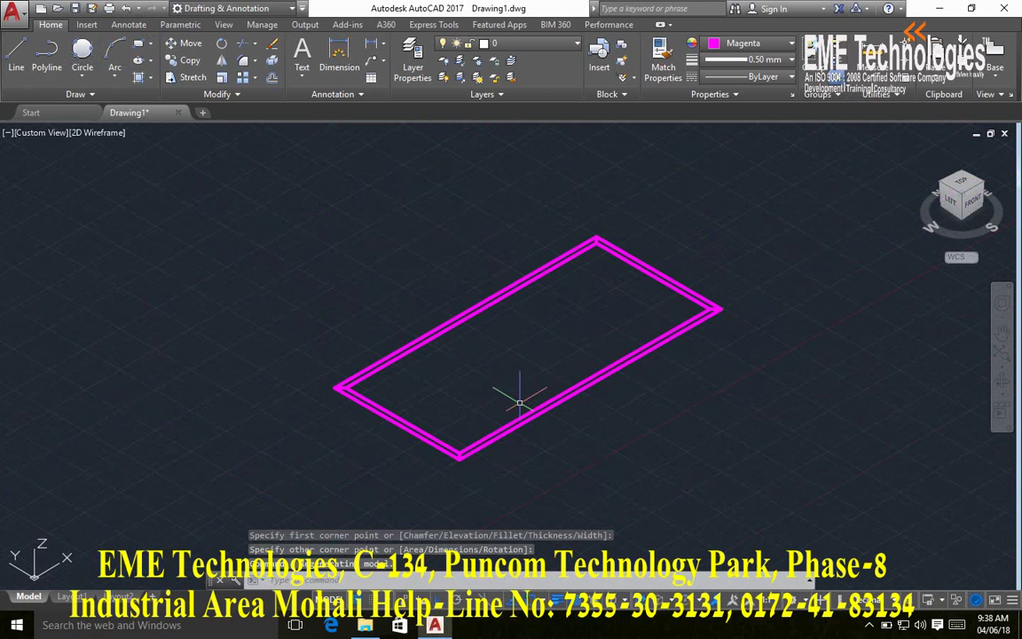
key("Escape")
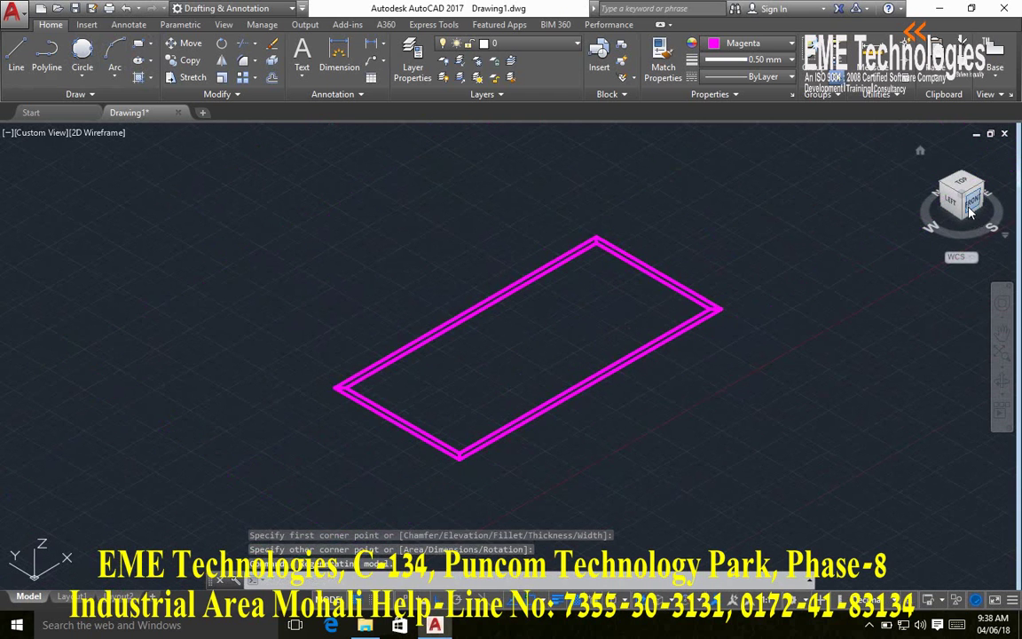
left_click_drag(878, 197, 969, 213)
left_click(965, 199)
In Front view, move the raised magenta rectangle left above the green rectangles.
scroll(404, 369, "up", 2)
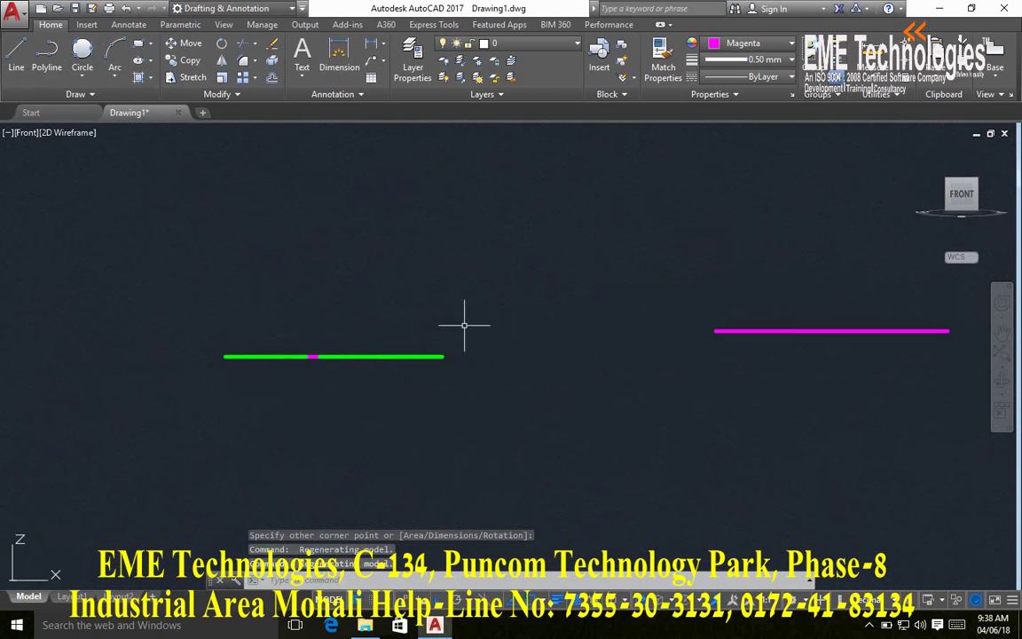
left_click(802, 331)
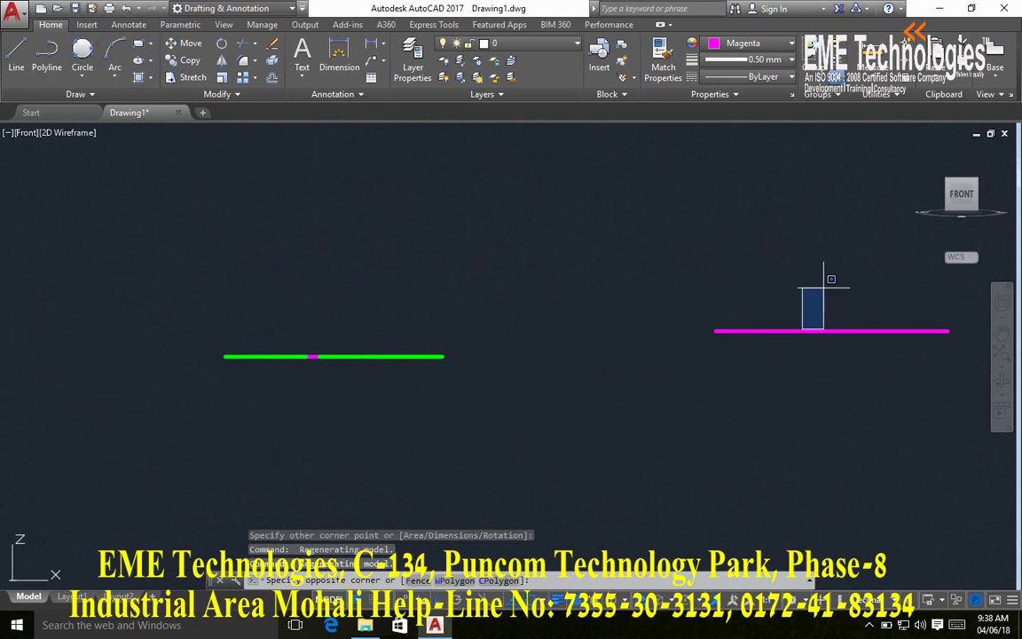
left_click(559, 359)
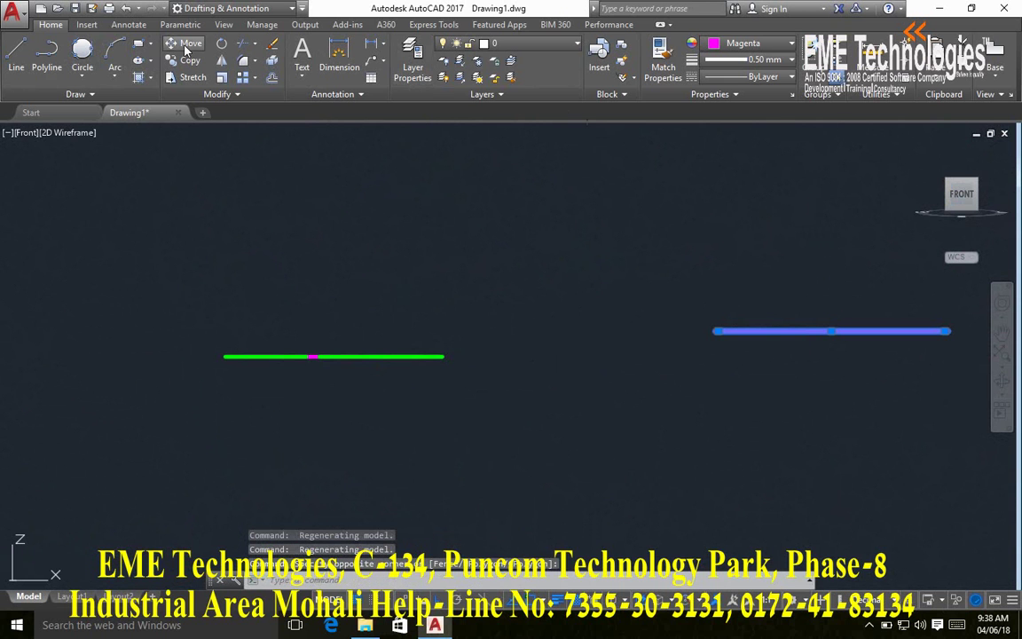
type("m")
key("Return")
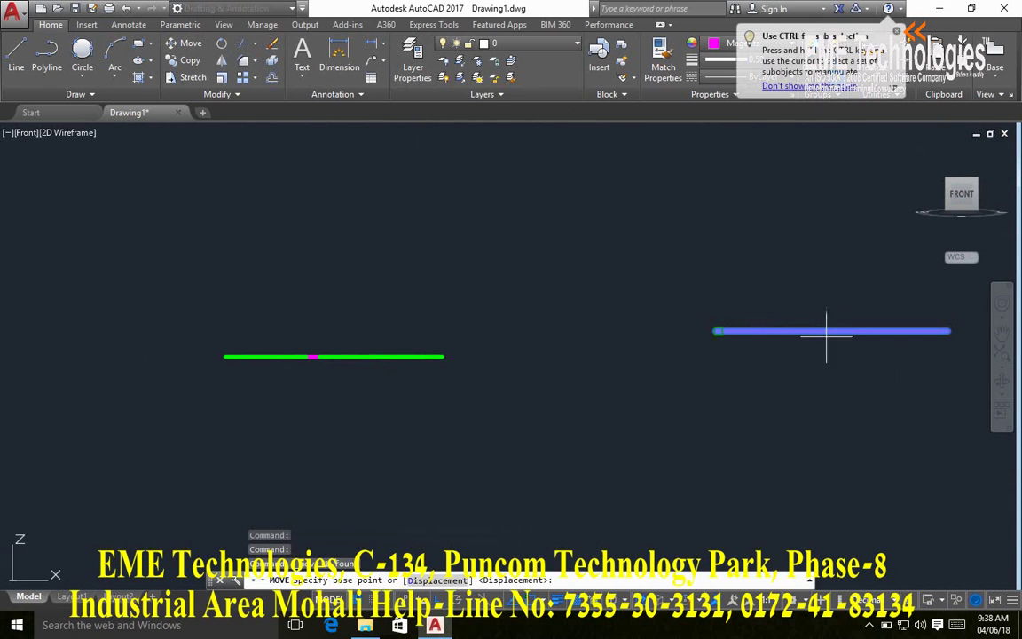
left_click(719, 331)
left_click(266, 327)
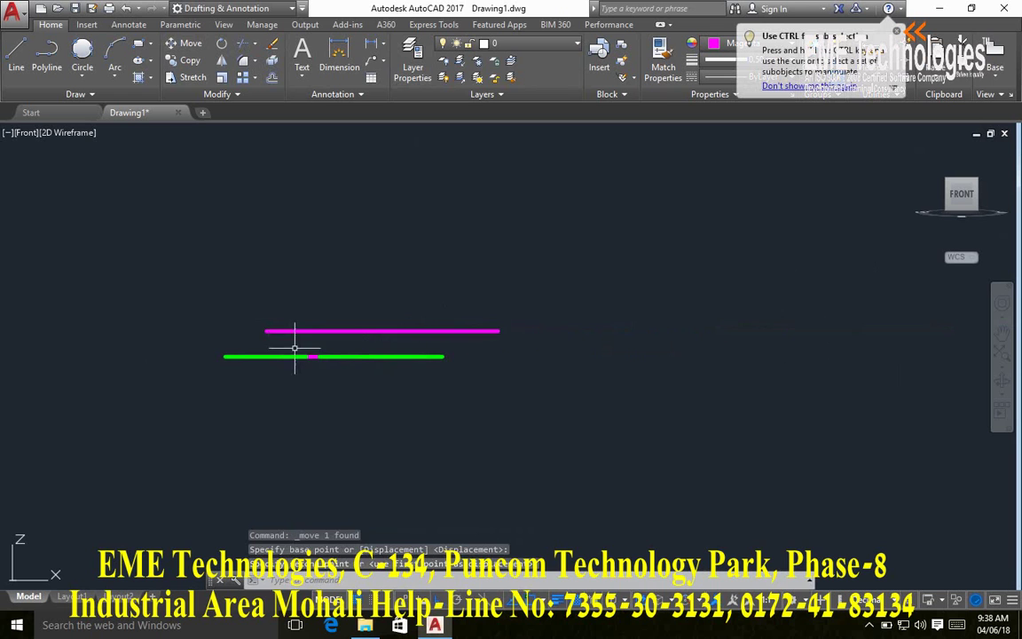
scroll(373, 322, "up", 2)
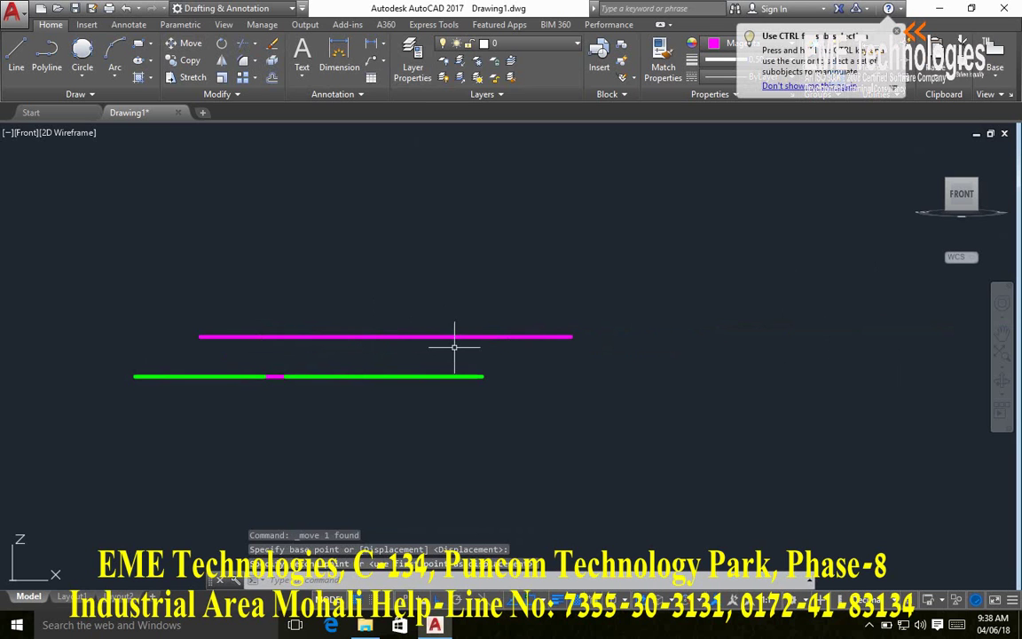
middle_click_drag(454, 346, 524, 359)
scroll(524, 358, "up", 3)
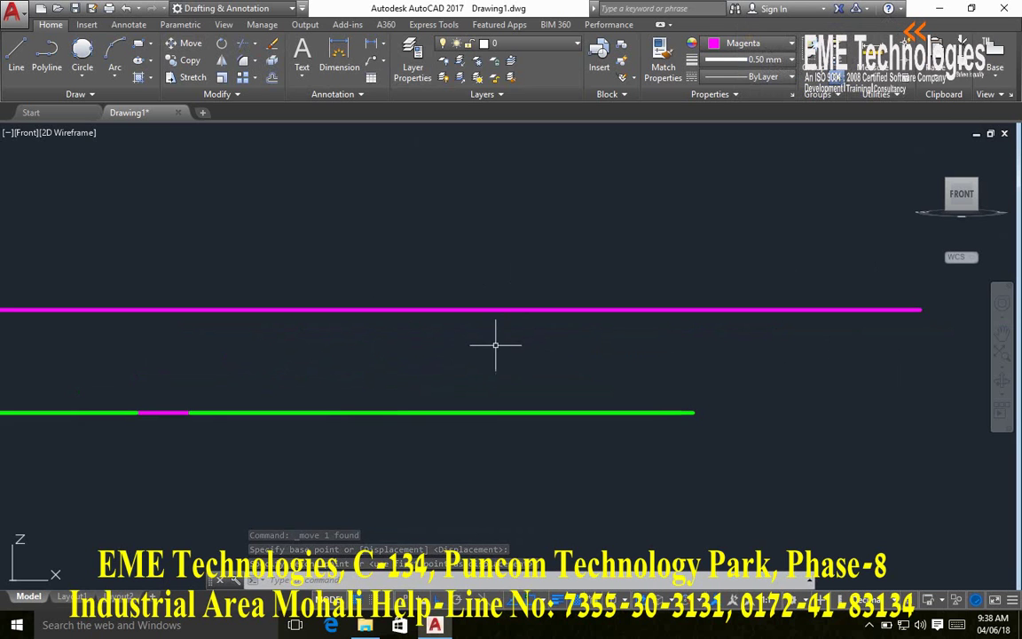
scroll(504, 358, "down", 2)
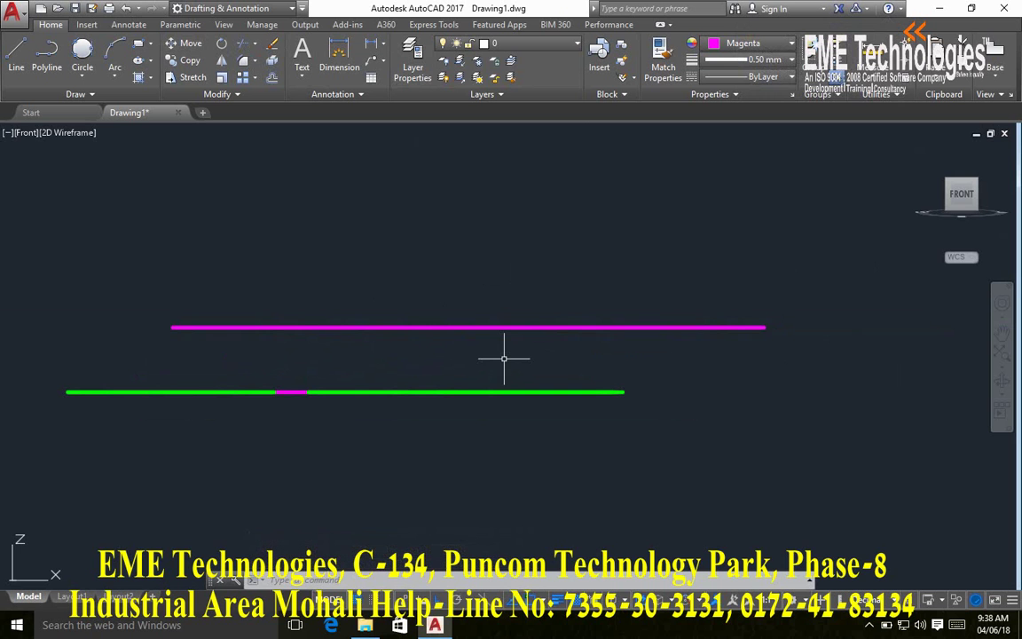
mouse_move(961, 193)
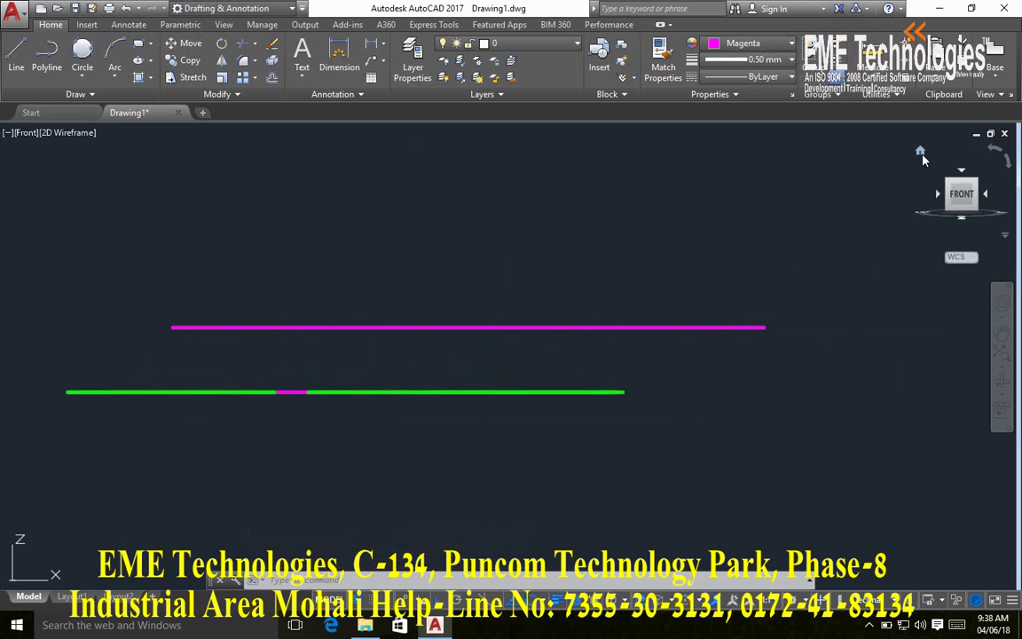
Return to the Top view and select the large magenta rectangle.
left_click(921, 156)
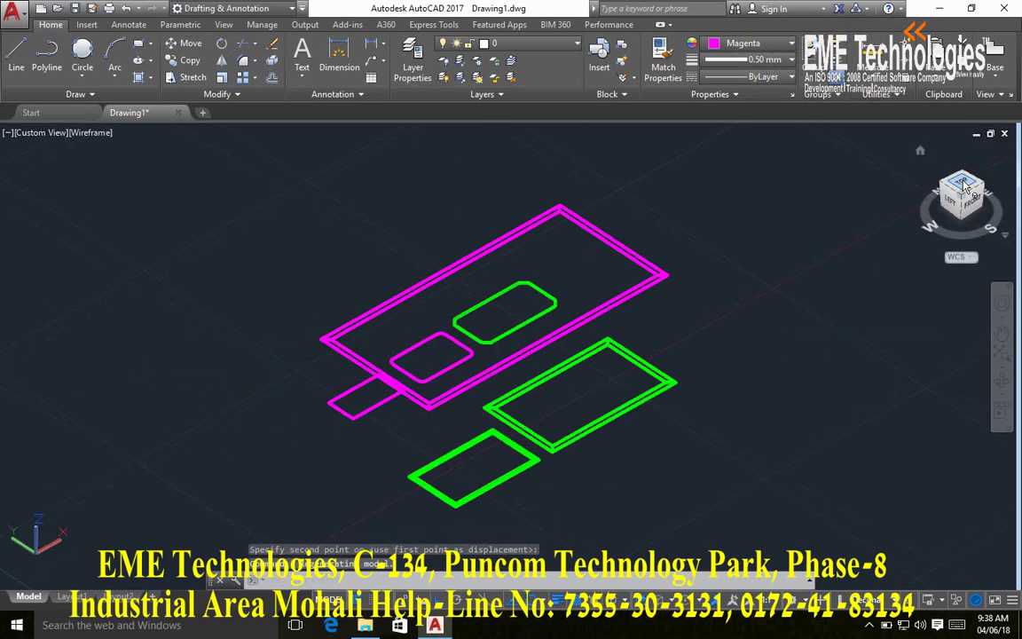
left_click(964, 184)
middle_click_drag(786, 201, 550, 183)
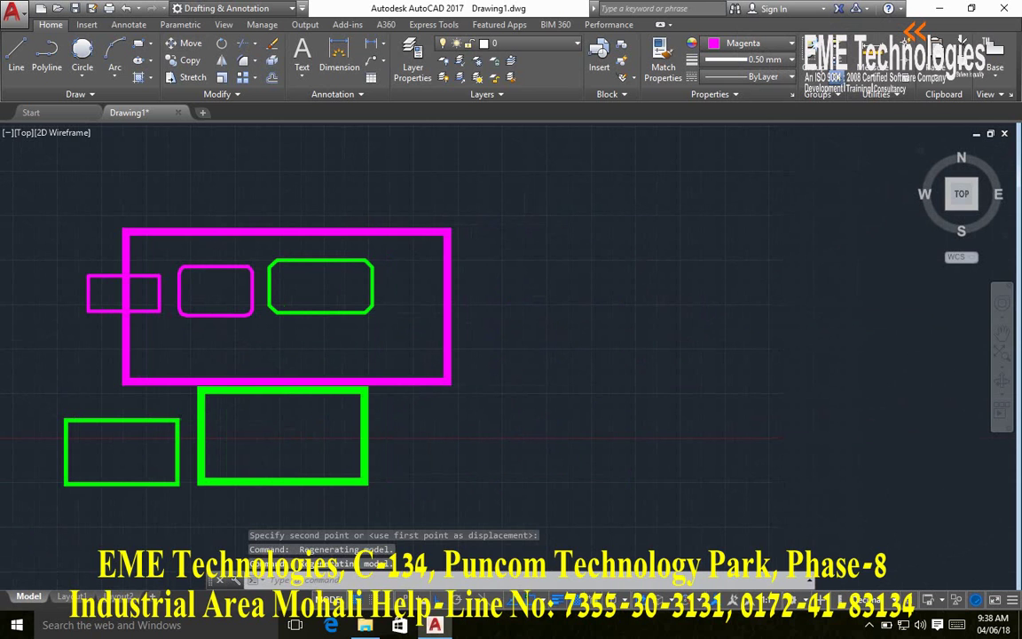
left_click(461, 156)
left_click(324, 260)
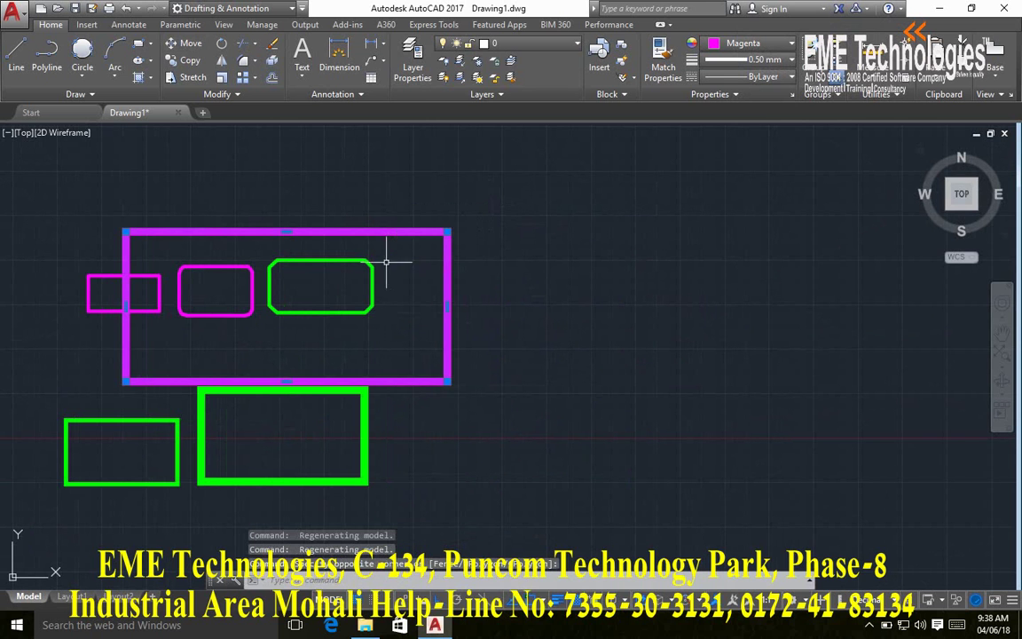
Move the large magenta rectangle further to the right.
left_click(184, 43)
left_click(247, 275)
left_click(604, 273)
mouse_move(500, 228)
middle_mouse_down()
mouse_move(422, 219)
mouse_move(92, 276)
middle_mouse_up()
Start a new rectangle with width and elevation reset to 0 and thickness 50.
type("rec")
key("Return")
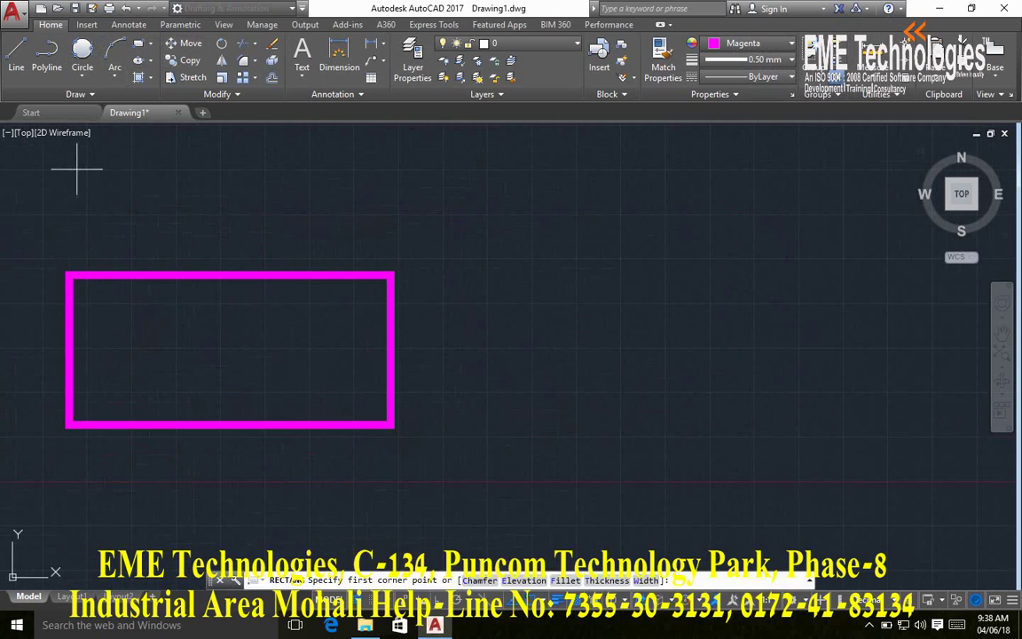
left_click(645, 581)
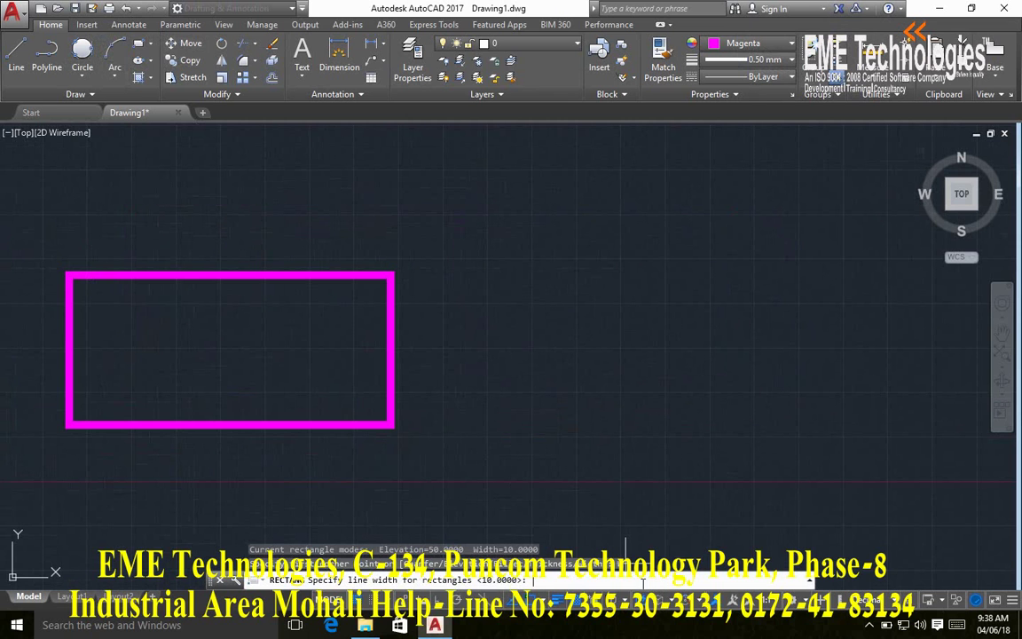
type("0")
key("Return")
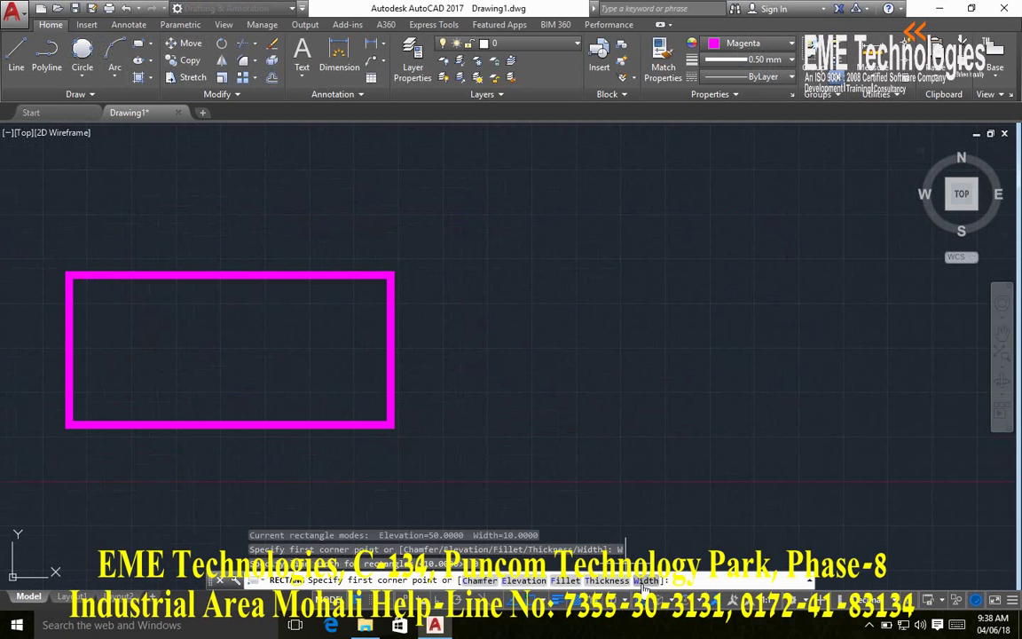
left_click(529, 580)
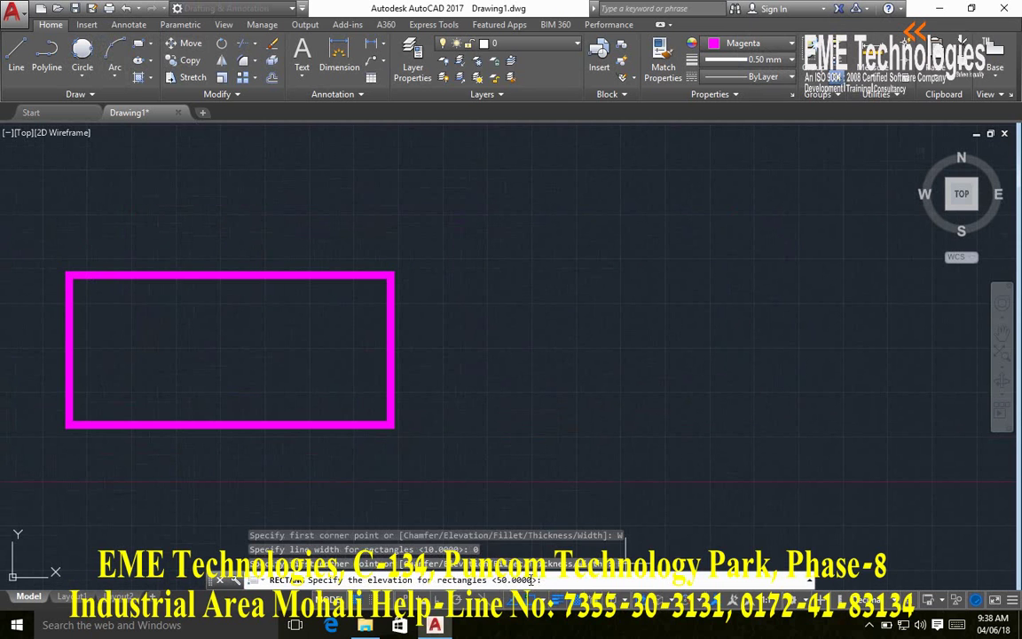
type("0")
key("Return")
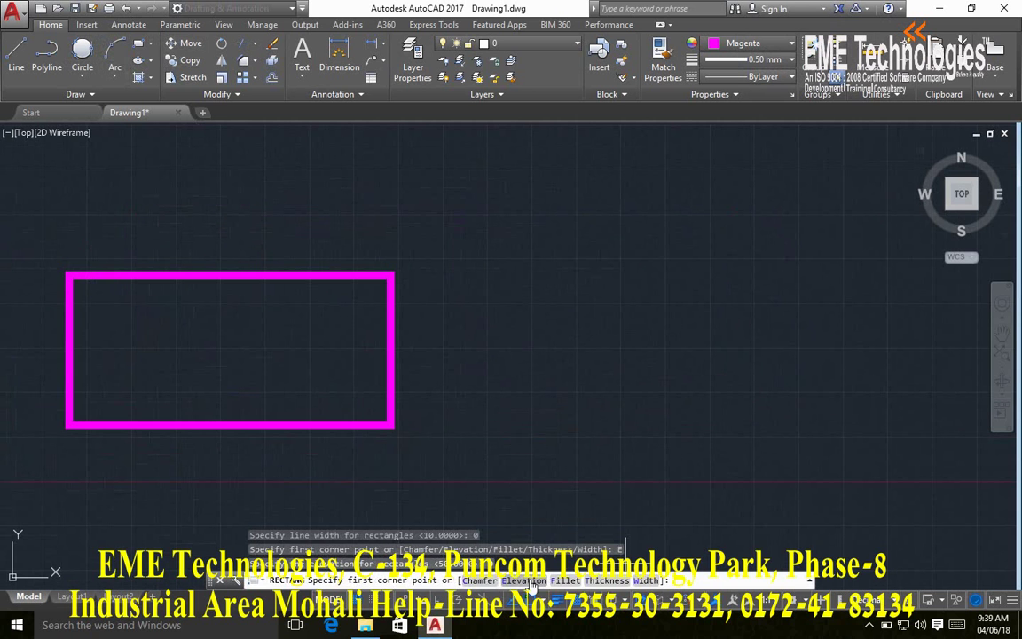
left_click(606, 580)
type("05")
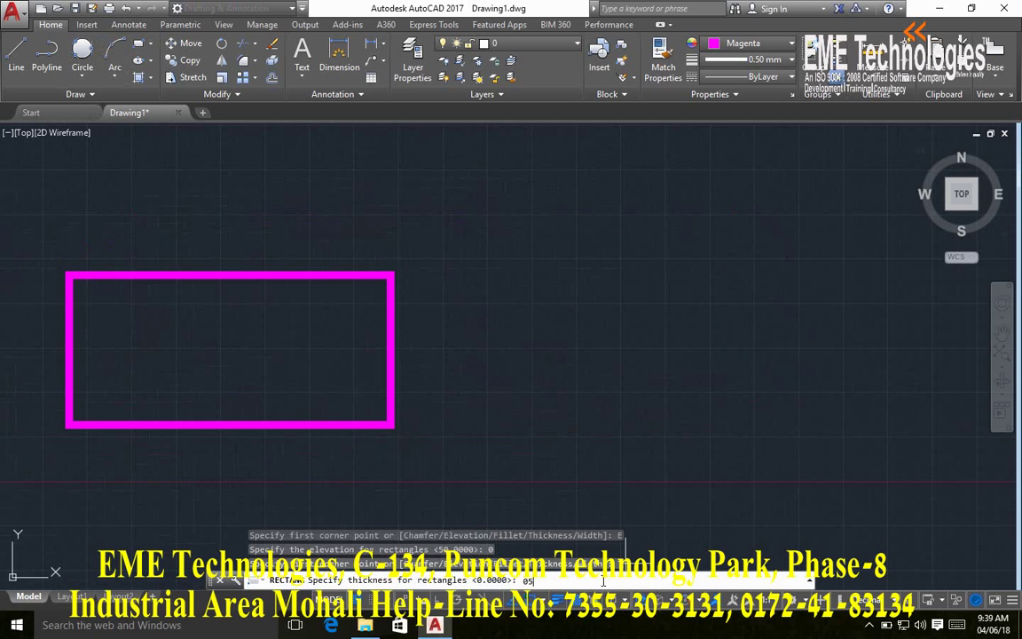
key("Return")
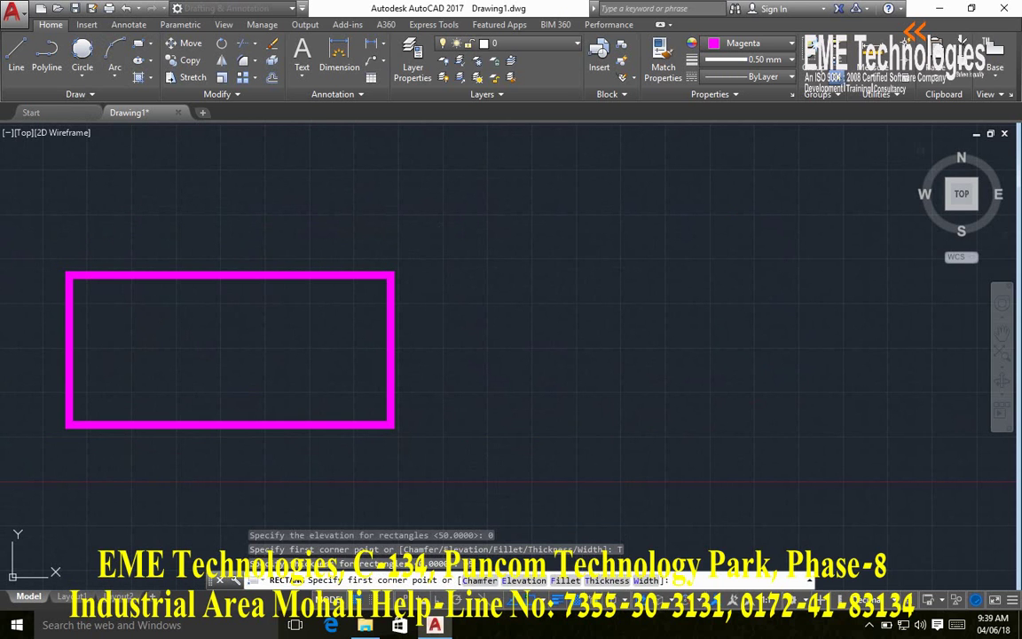
Draw the 50-thick magenta rectangle to the right of the wide-outlined one.
left_click(463, 432)
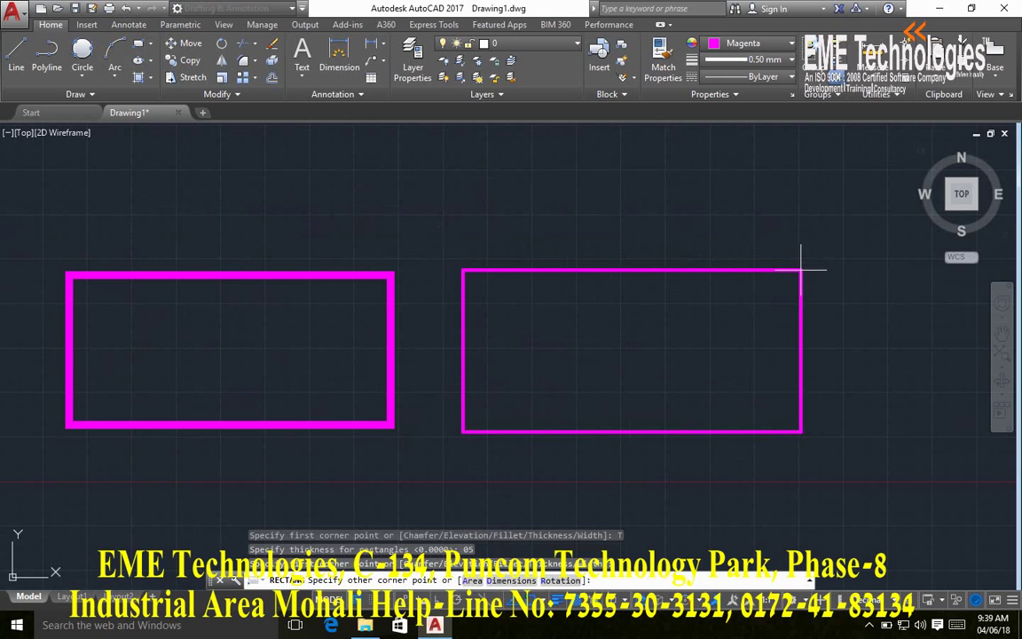
key("Escape")
key("Return")
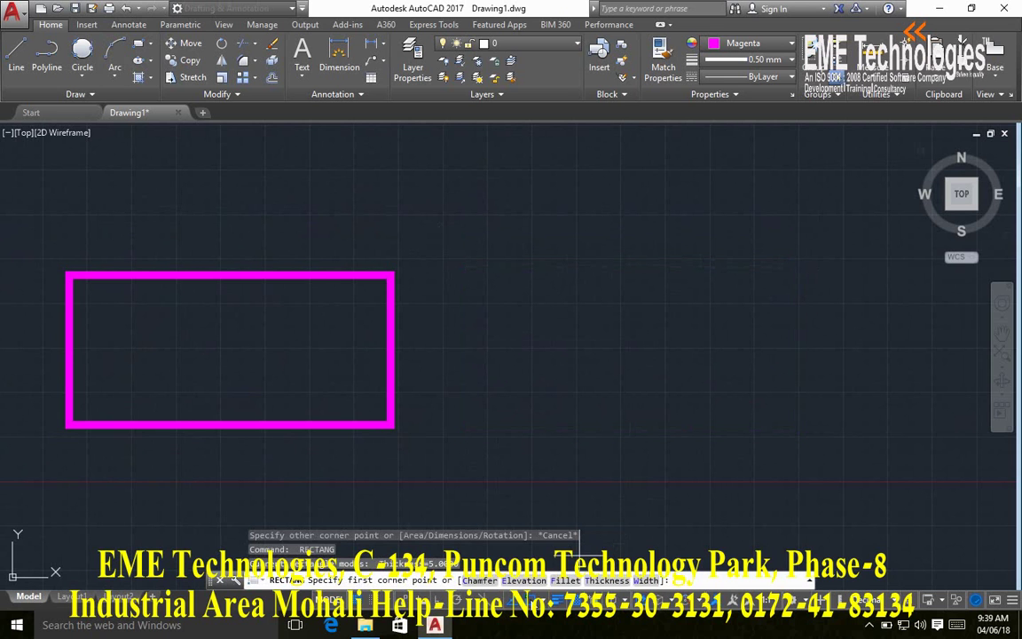
left_click(592, 581)
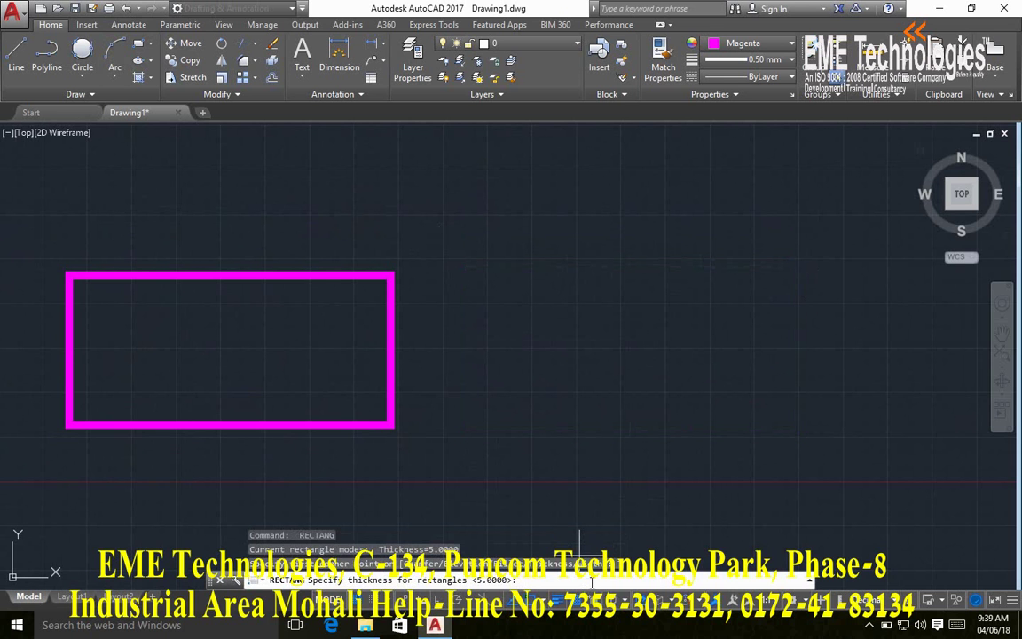
type("50")
key("Return")
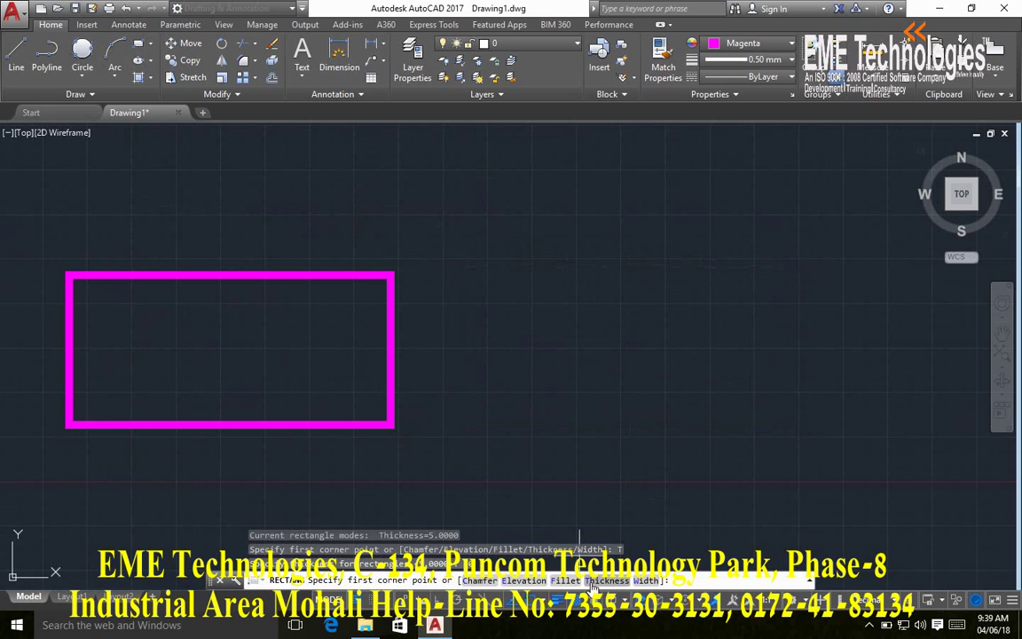
left_click(464, 430)
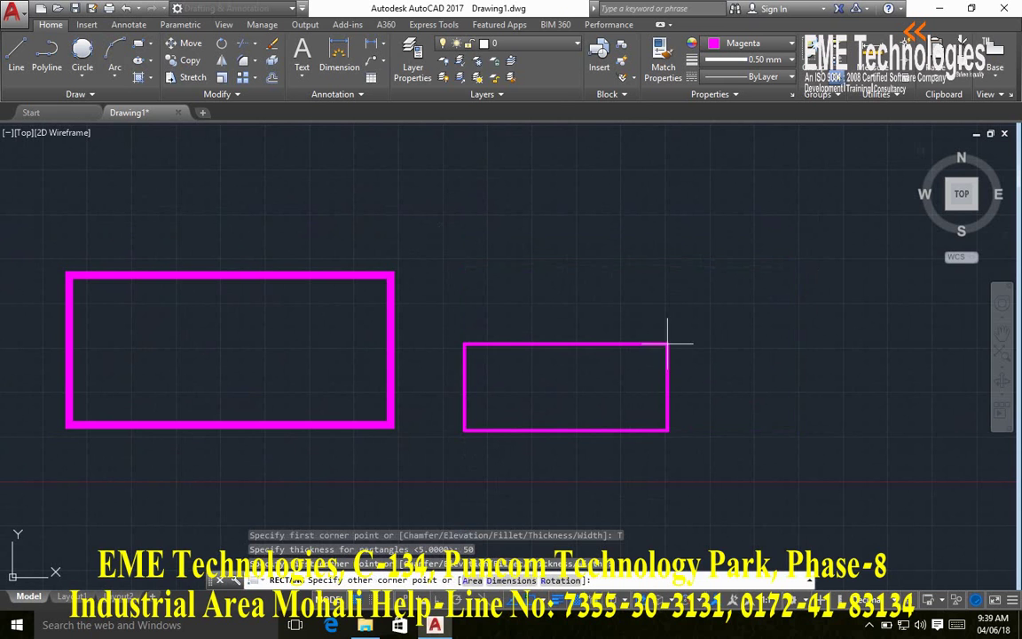
left_click(822, 263)
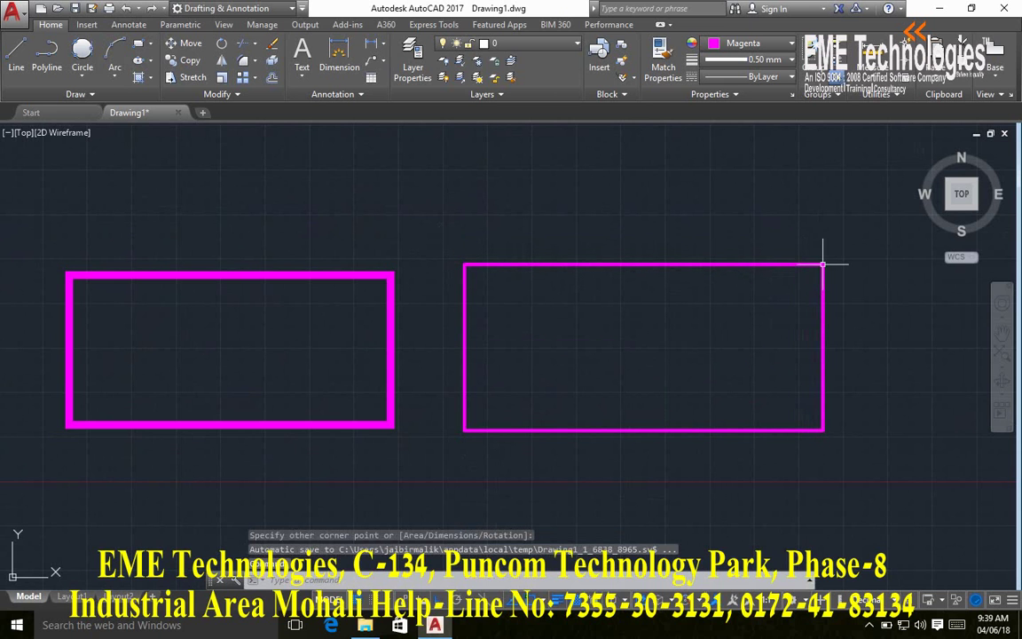
mouse_move(961, 194)
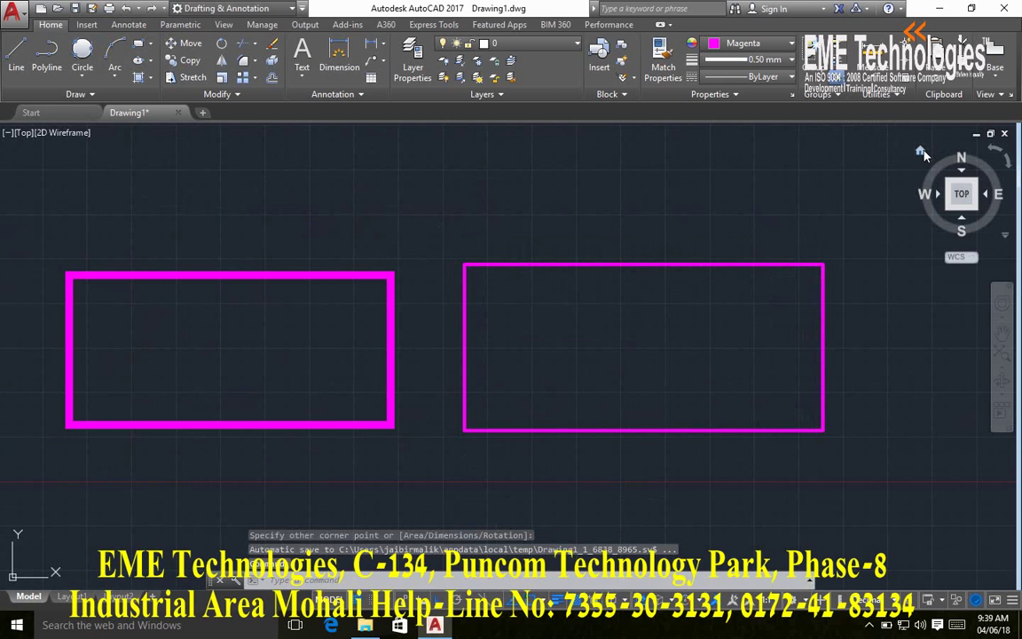
Inspect the 50-unit magenta box from the isometric and Front views, orbiting around it.
left_click(921, 153)
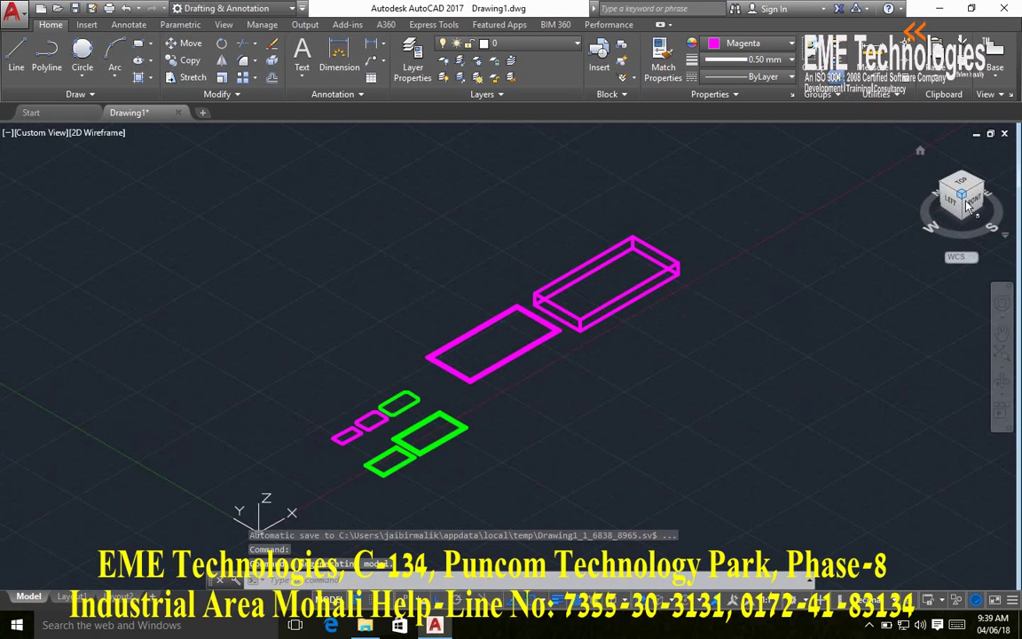
left_click(968, 204)
scroll(548, 372, "up", 5)
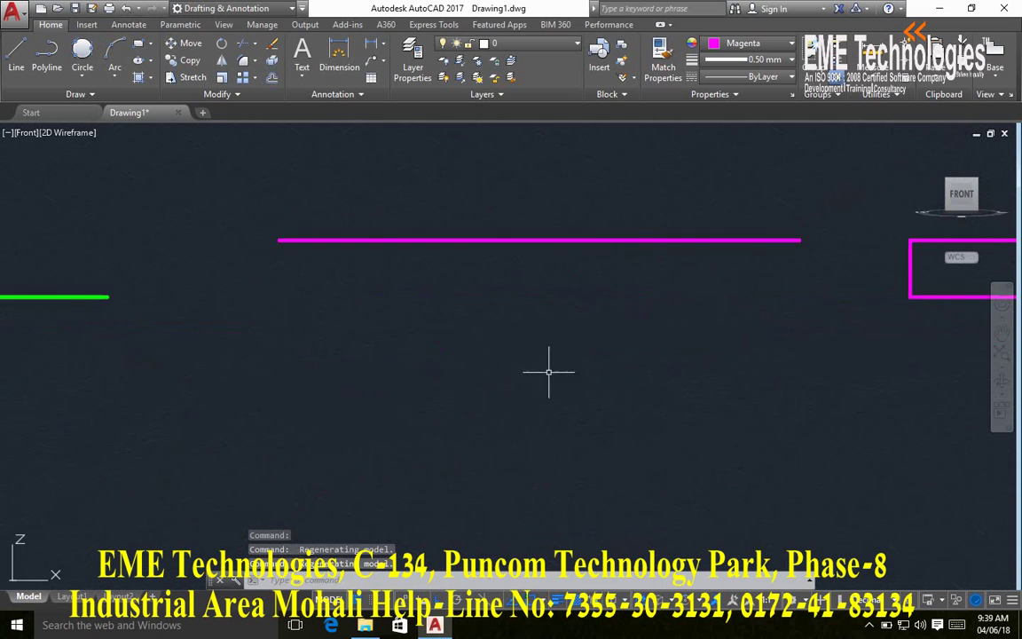
mouse_move(548, 373)
middle_mouse_down()
mouse_move(101, 380)
mouse_move(75, 350)
middle_mouse_up()
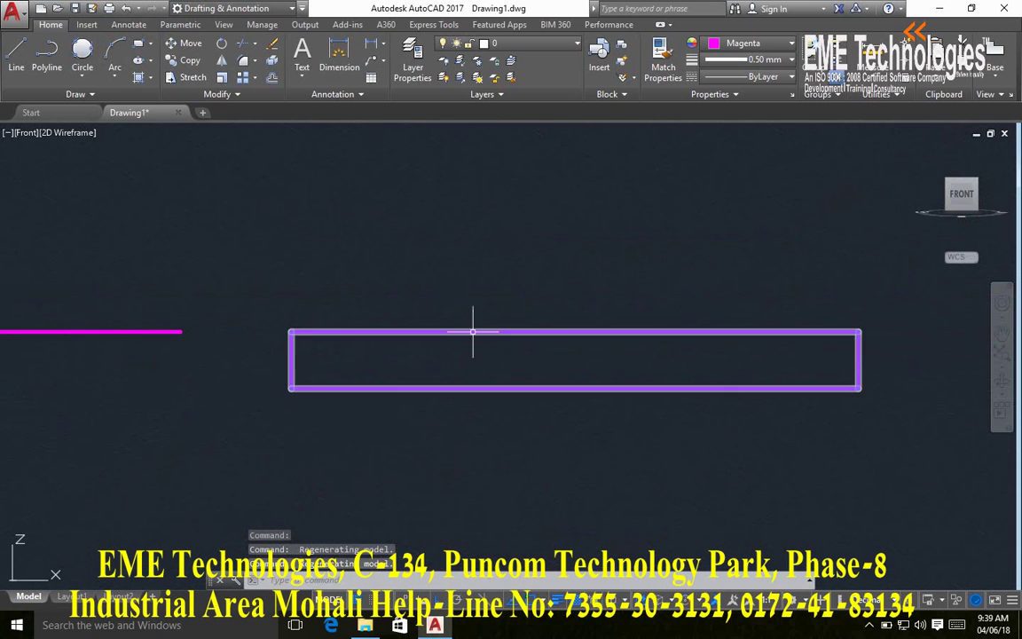
mouse_move(963, 194)
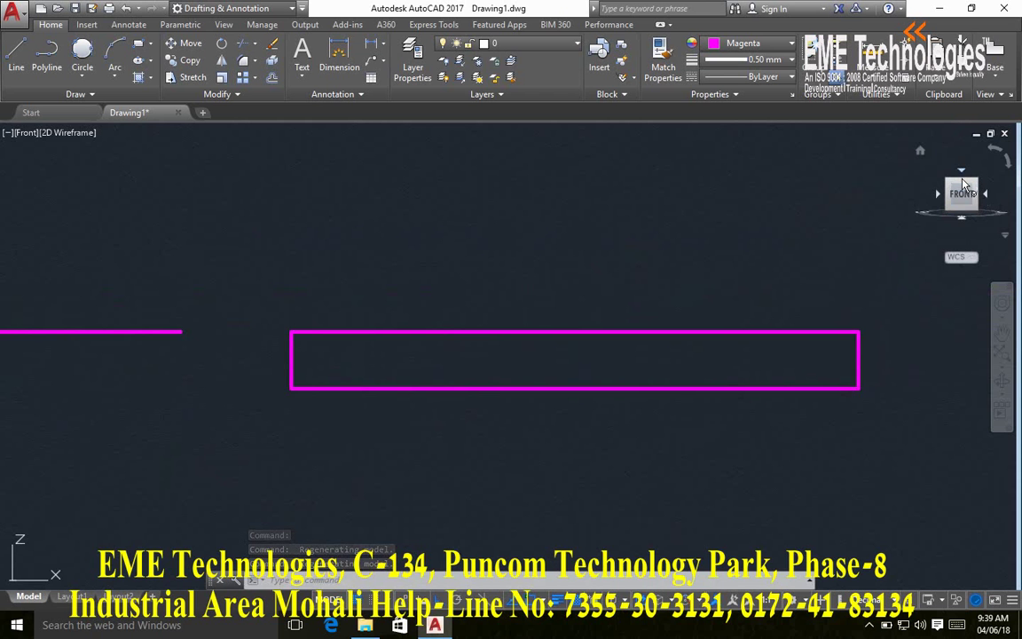
left_click(962, 174)
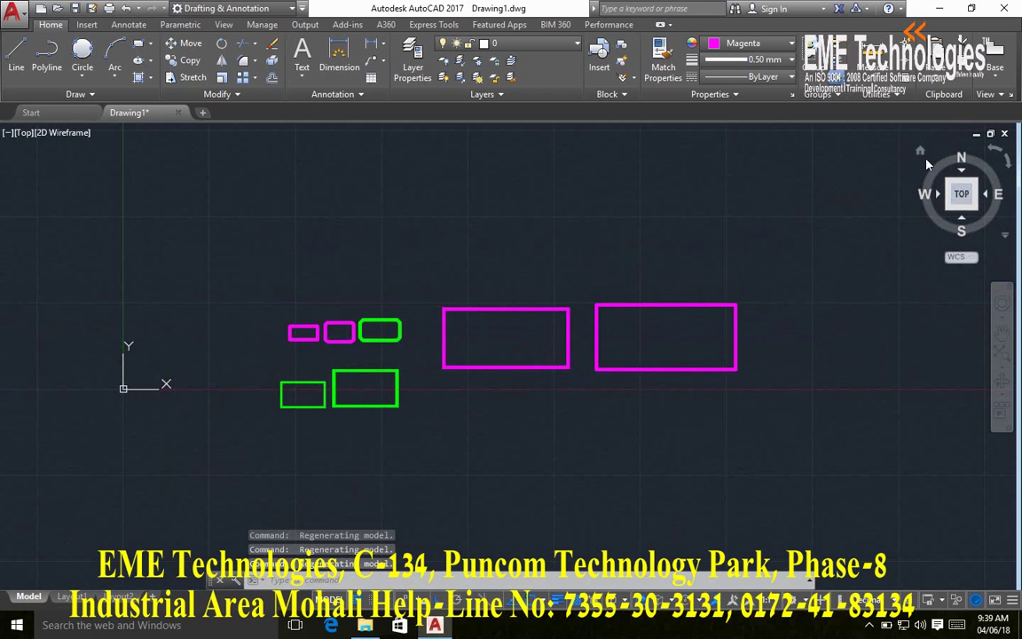
left_click(921, 152)
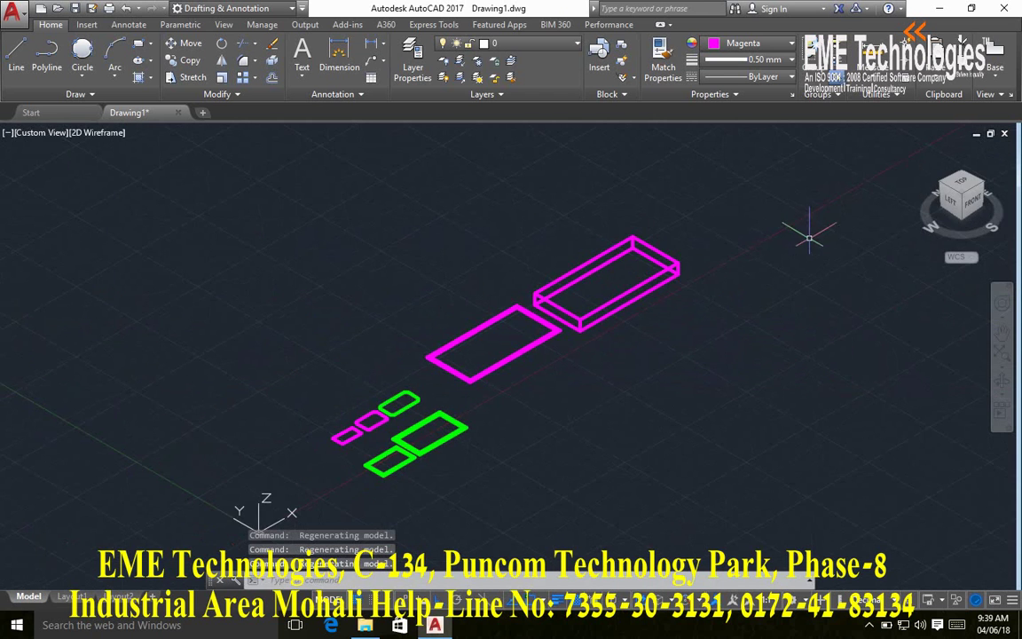
mouse_move(627, 264)
middle_mouse_down("shift")
mouse_move(633, 292)
mouse_move(766, 274)
middle_mouse_up("shift")
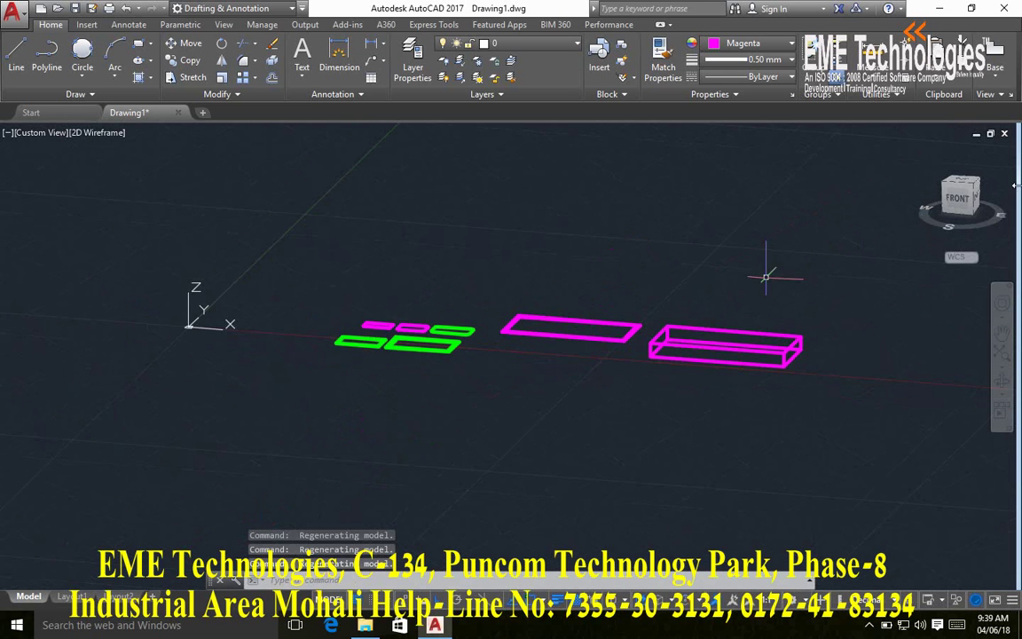
left_click(961, 188)
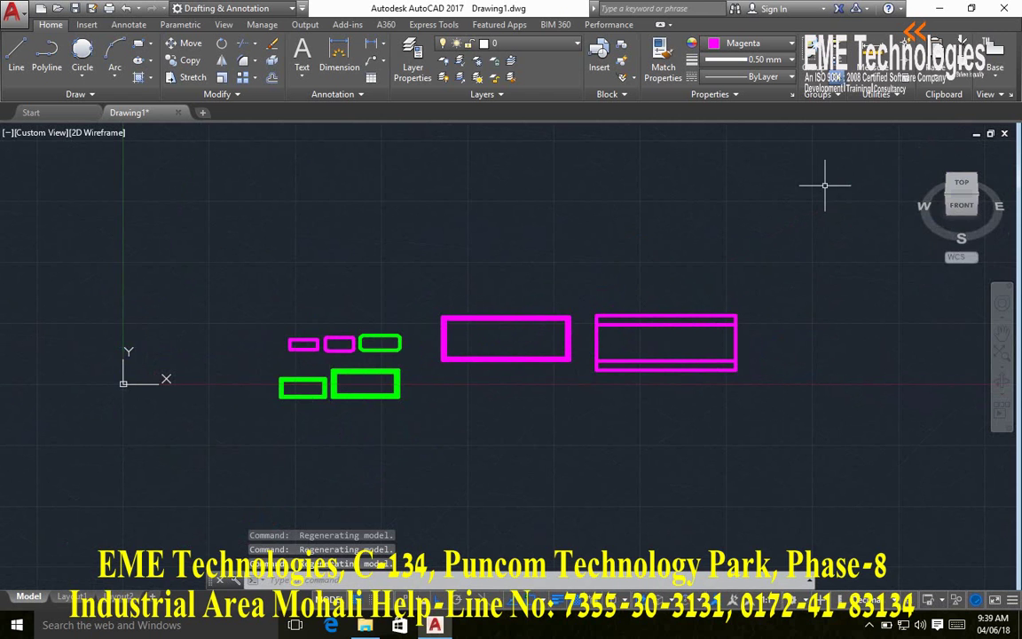
left_click(920, 155)
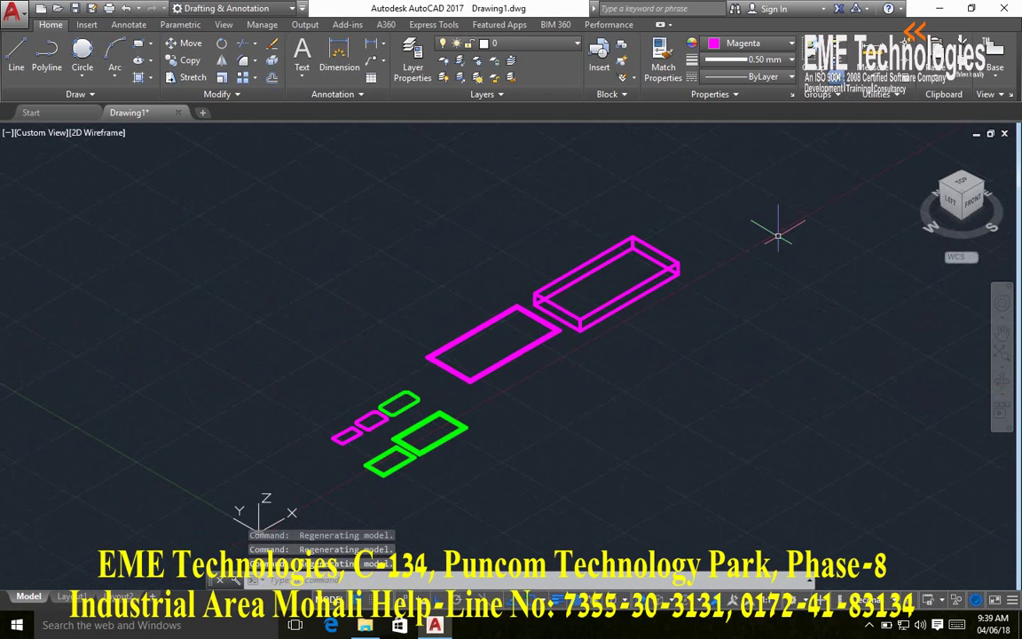
scroll(775, 222, "up", 3)
scroll(463, 393, "up", 3)
middle_click_drag(463, 355, 636, 316)
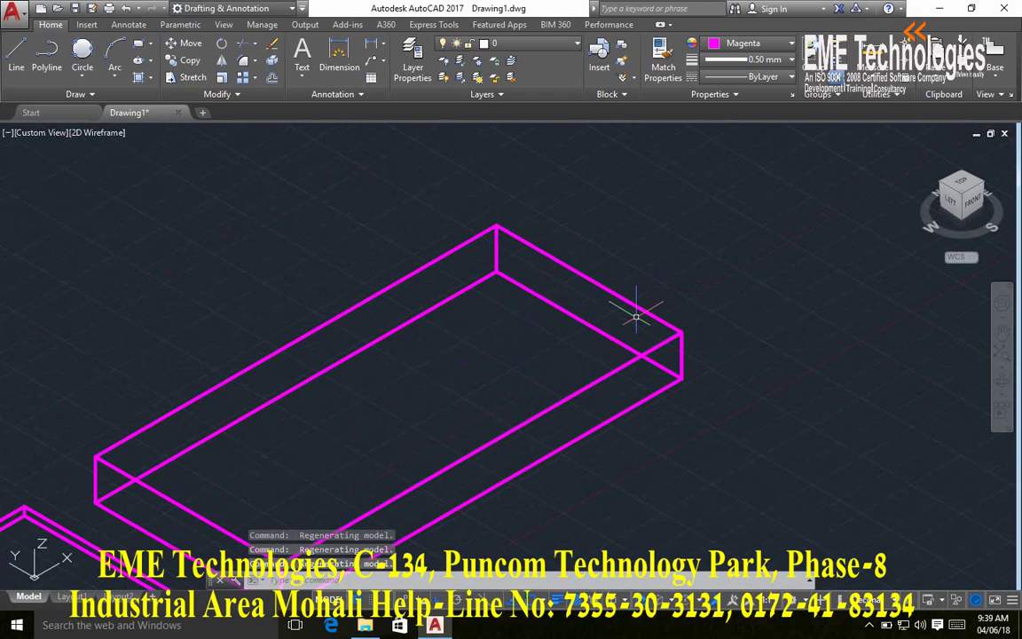
Return to the Top view and window-select all the rectangles.
left_click(963, 188)
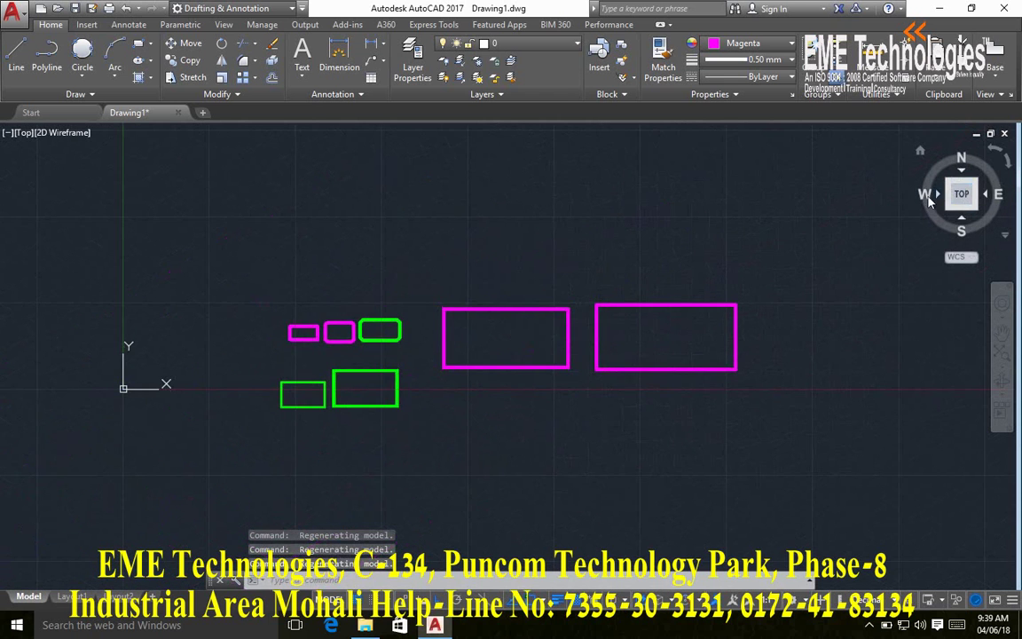
middle_click_drag(929, 203, 778, 219)
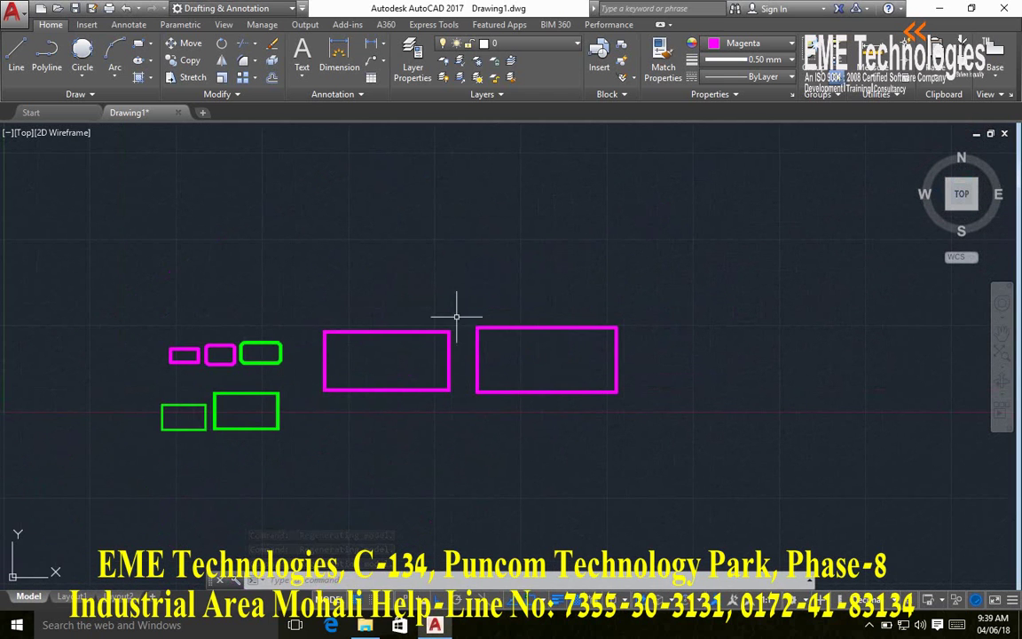
middle_click_drag(381, 189, 483, 201)
left_click(777, 257)
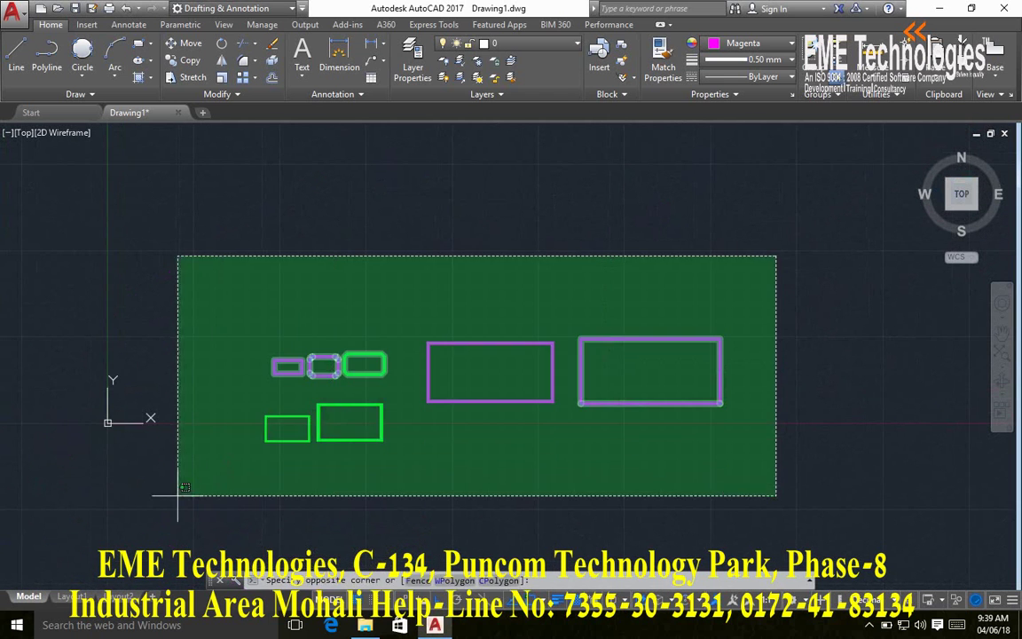
left_click(178, 495)
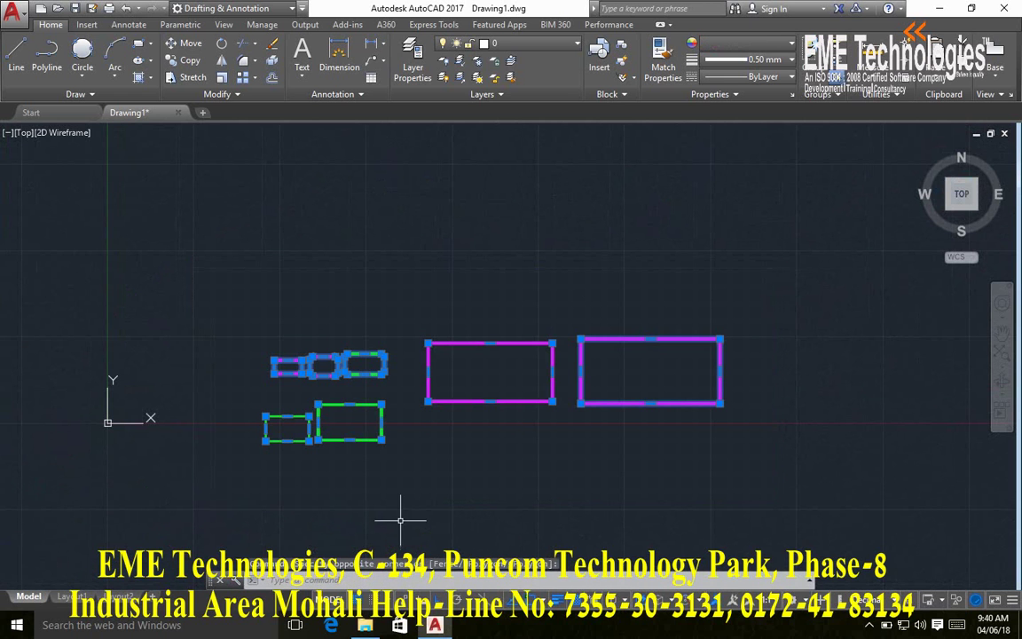
Erase all the selected rectangles and start a new rectangle.
right_click(447, 346)
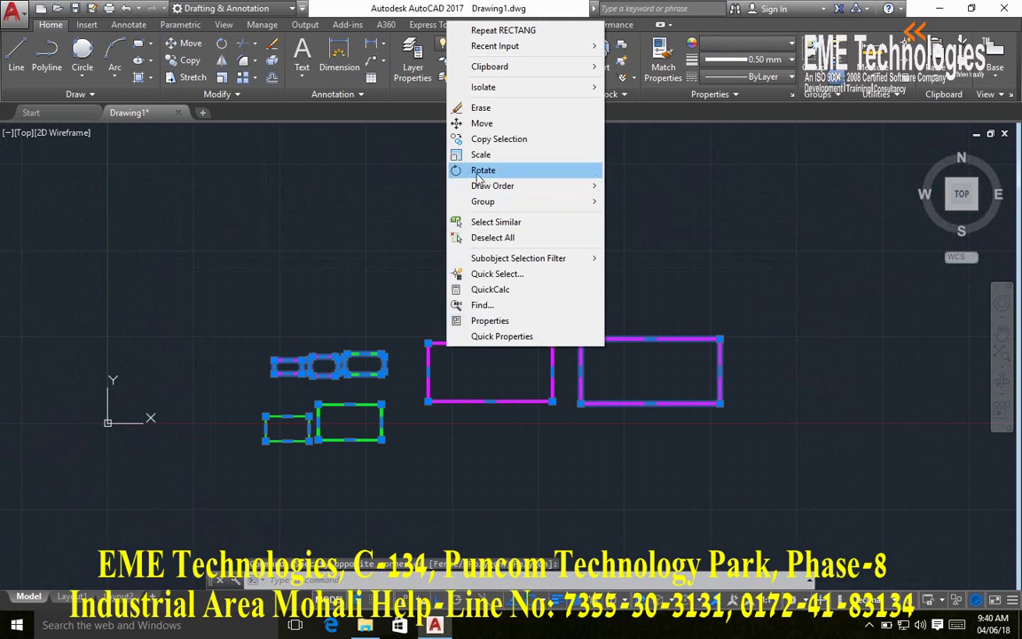
left_click(480, 107)
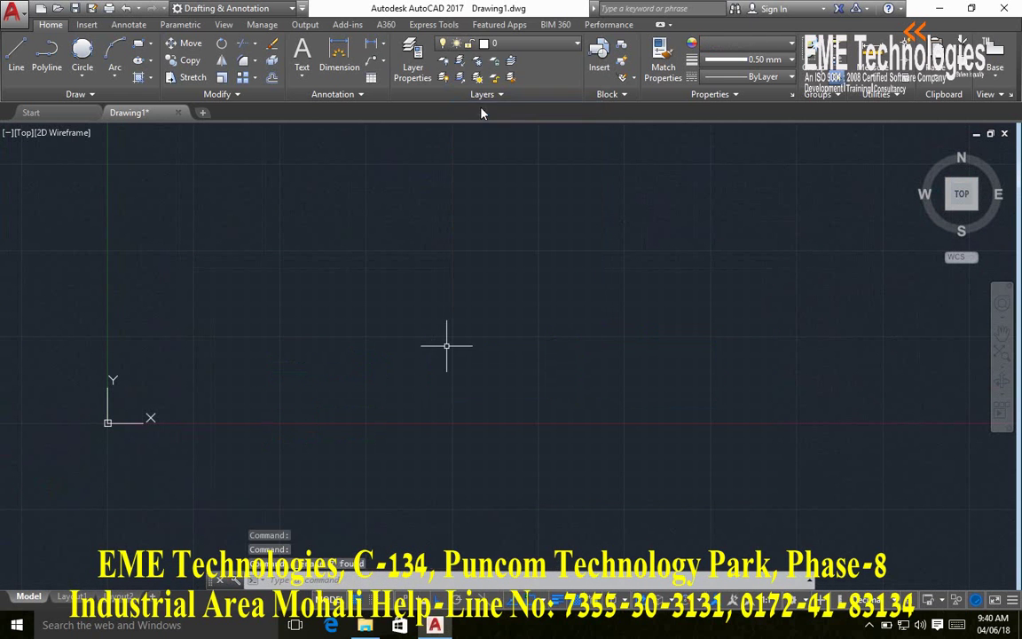
left_click(142, 46)
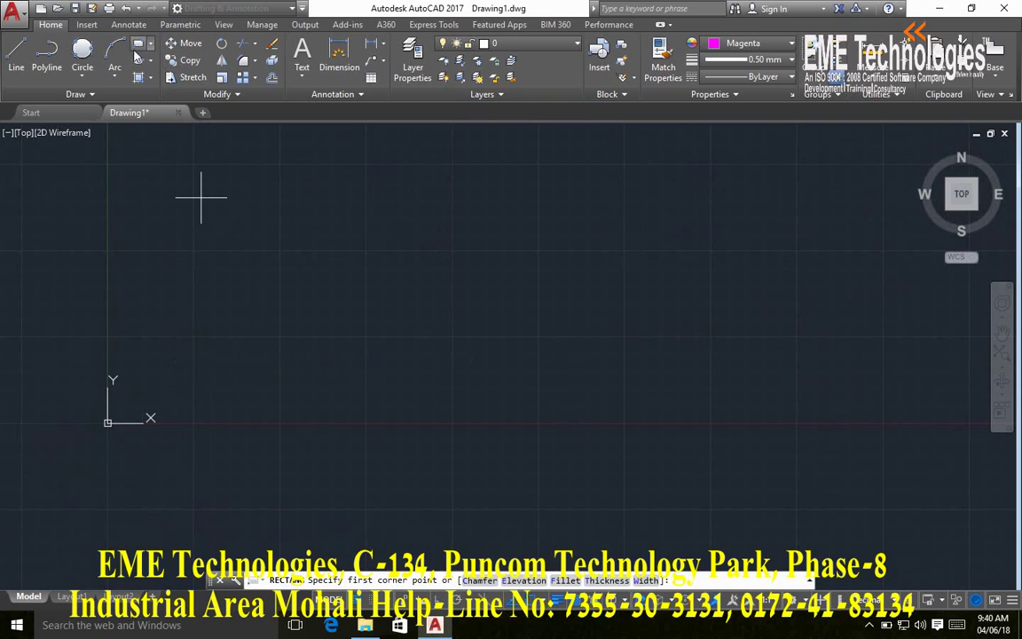
Set rectangle thickness back to 0 and place the new rectangle's first corner.
left_click(138, 48)
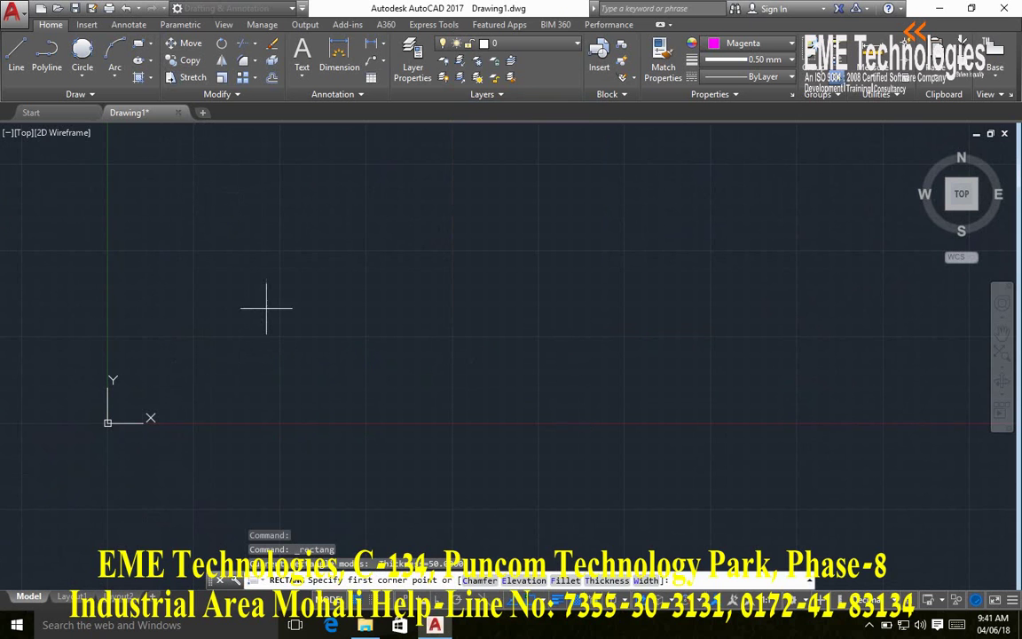
left_click(600, 580)
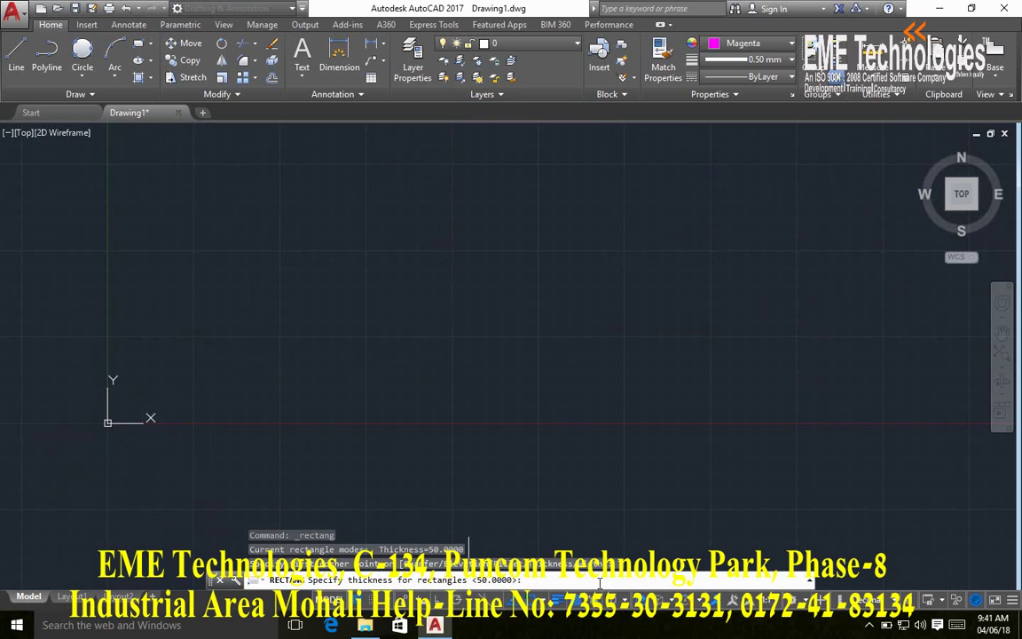
type("0")
key("Return")
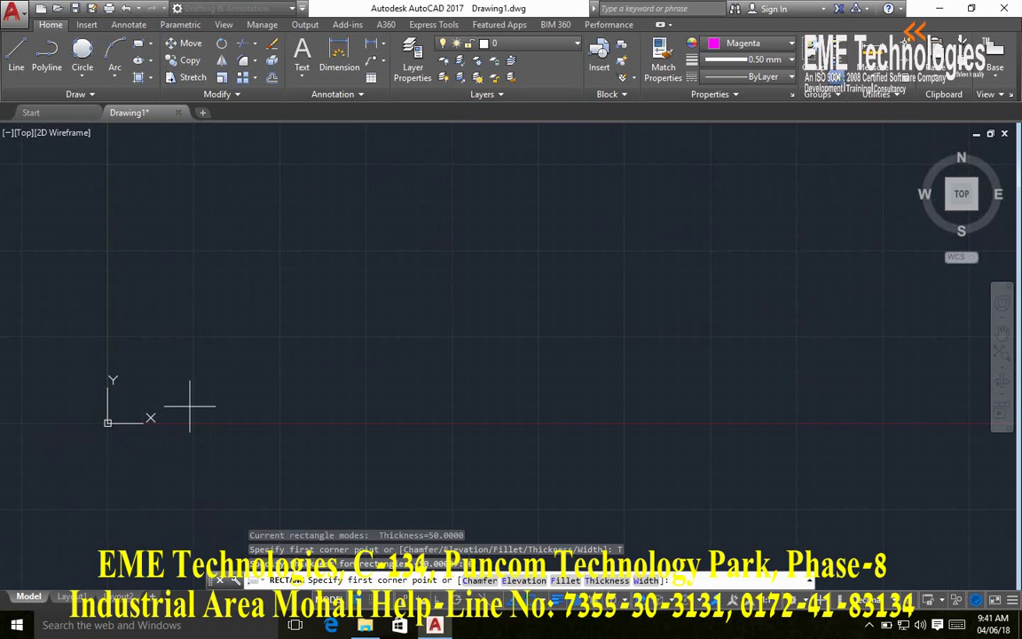
left_click(232, 386)
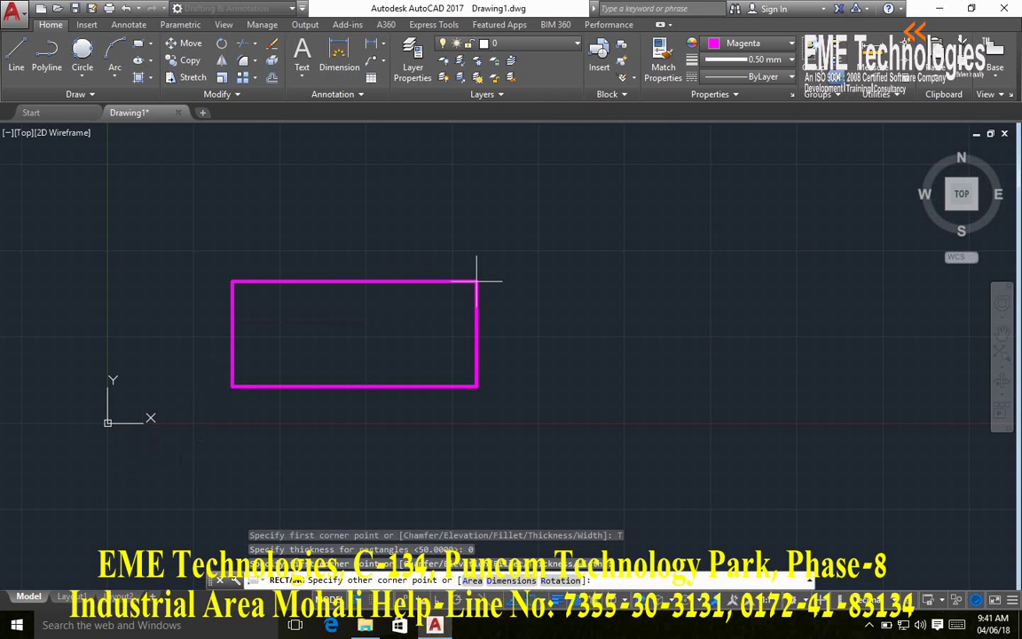
Complete the rectangle by area 500 with length 25, then zoom in on it.
right_click(454, 165)
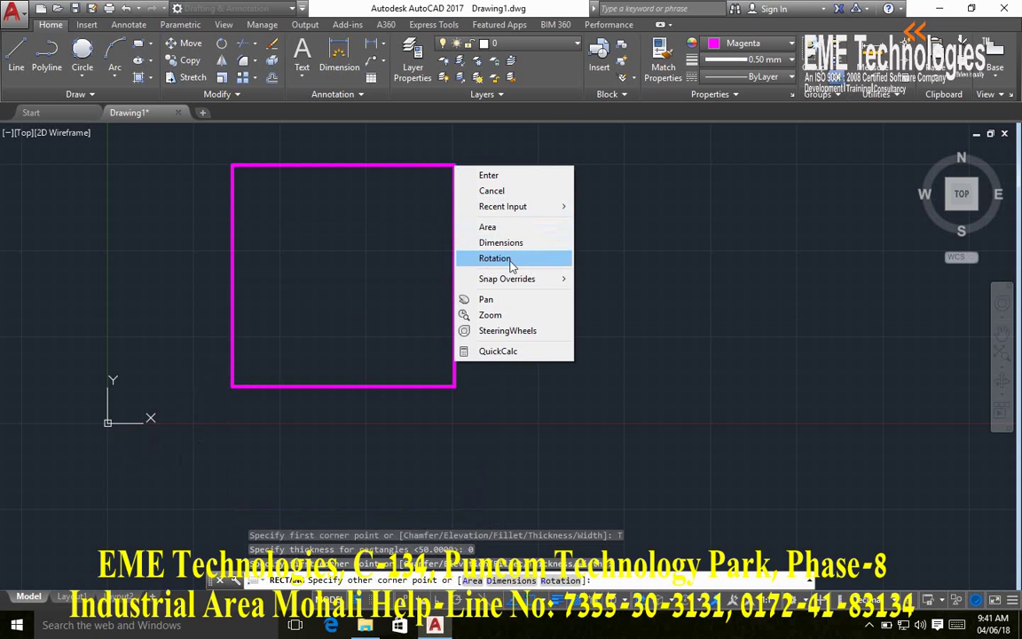
left_click(492, 233)
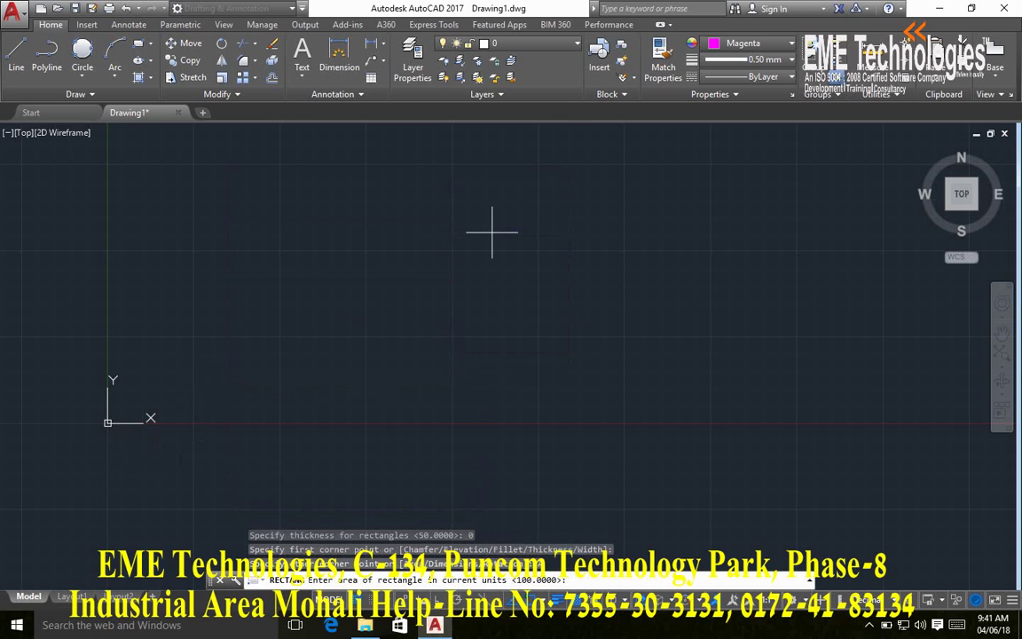
type("500")
key("Return")
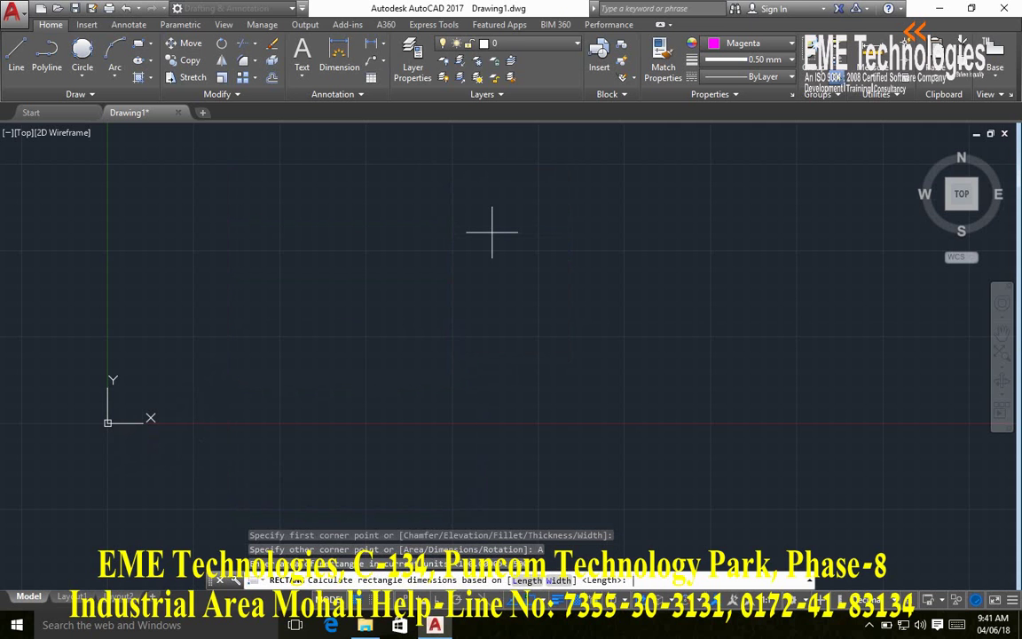
key("Return")
type("25")
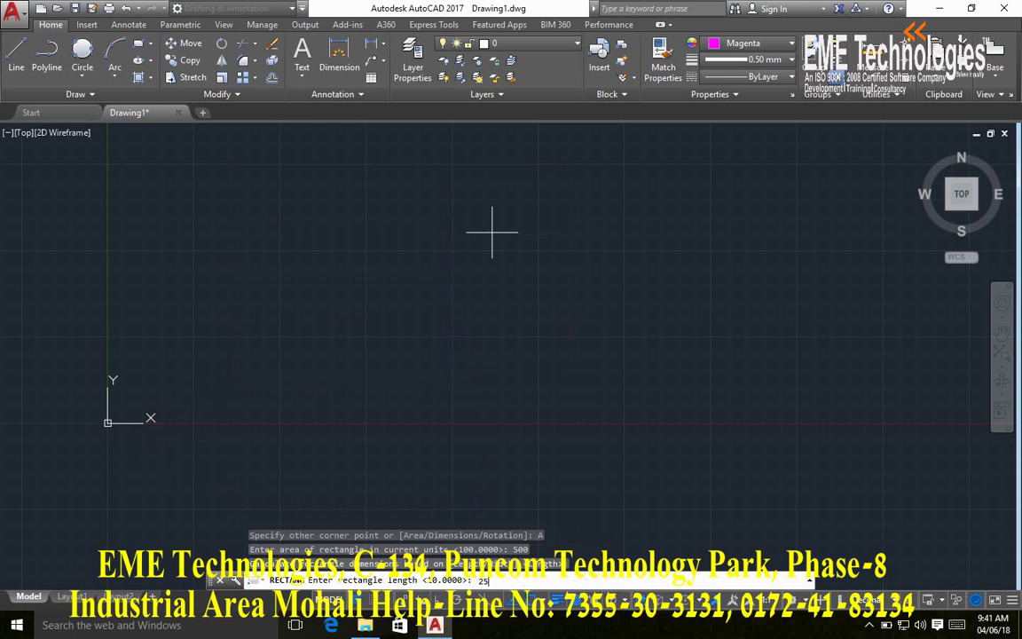
key("Return")
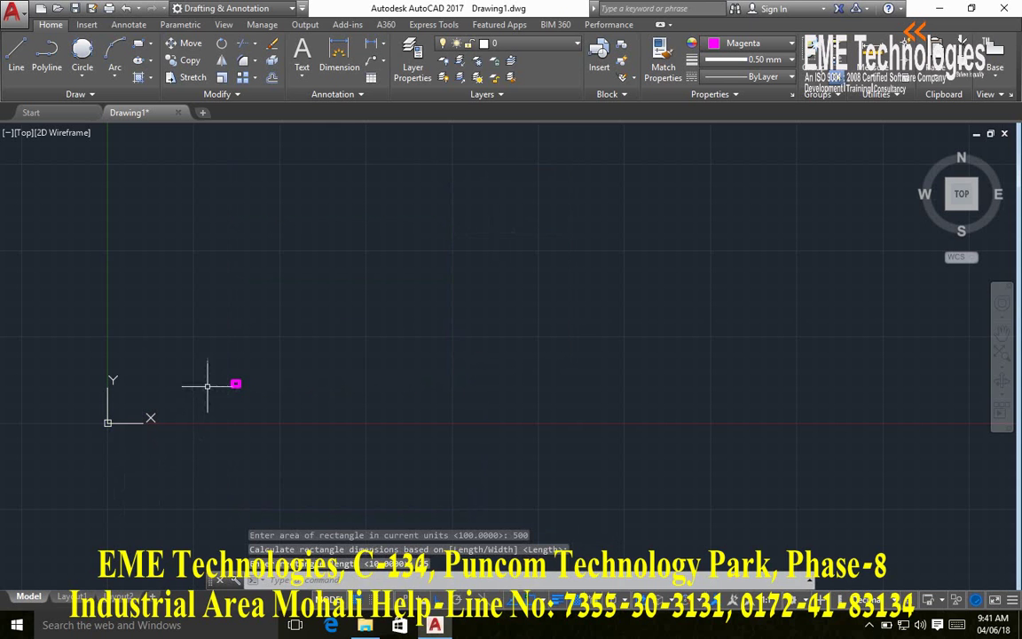
scroll(235, 383, "up", 5)
scroll(227, 381, "up", 5)
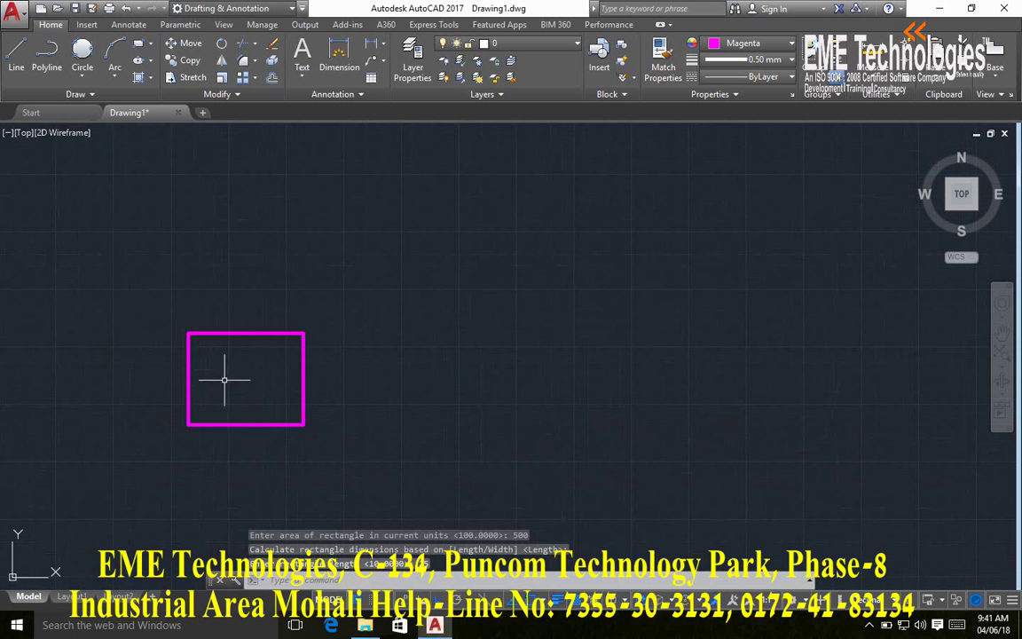
scroll(229, 368, "up", 4)
mouse_move(231, 360)
middle_mouse_down()
mouse_move(674, 234)
mouse_move(520, 292)
middle_mouse_up()
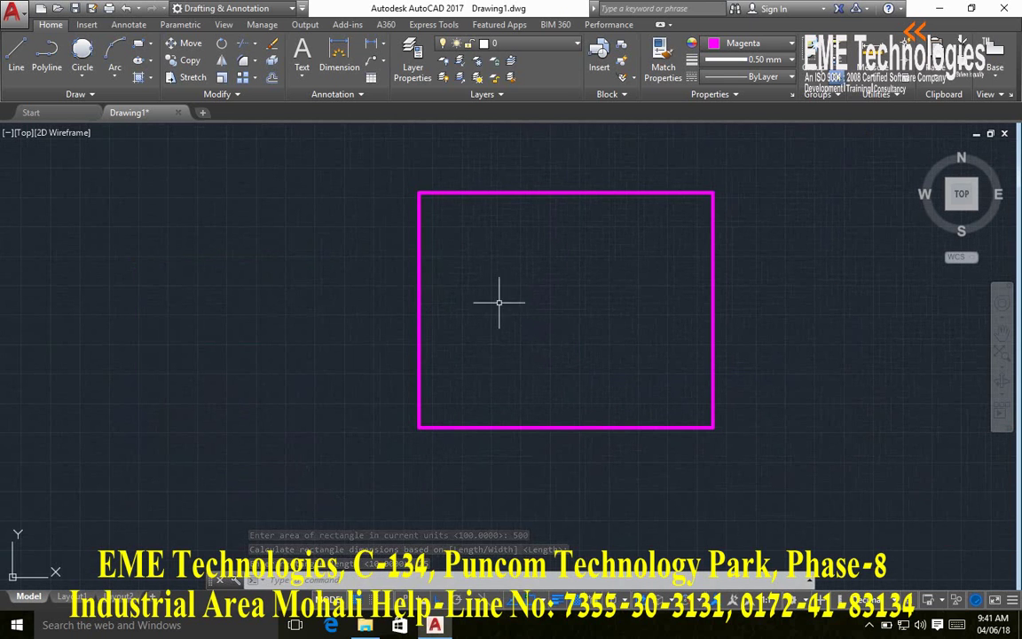
left_click(880, 89)
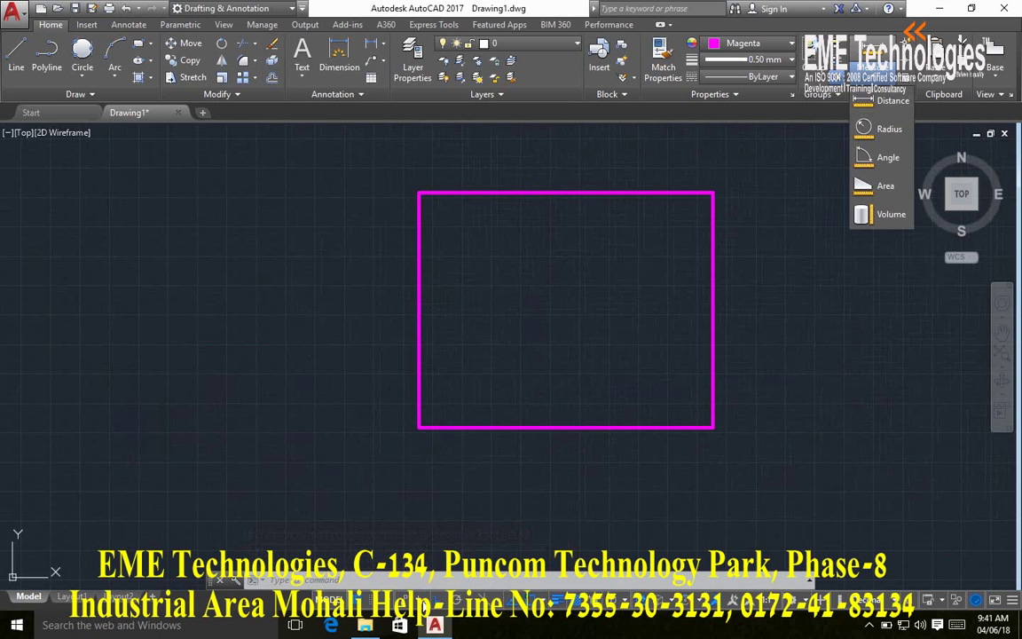
Measure a distance along the rectangle's side from its lower-left corner.
key("Escape")
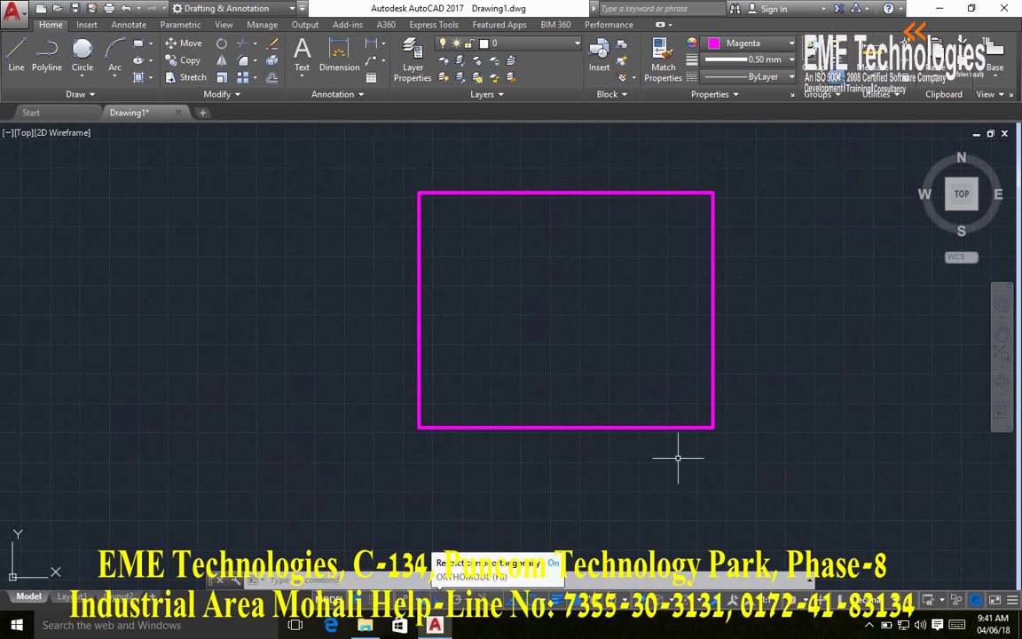
left_click(874, 69)
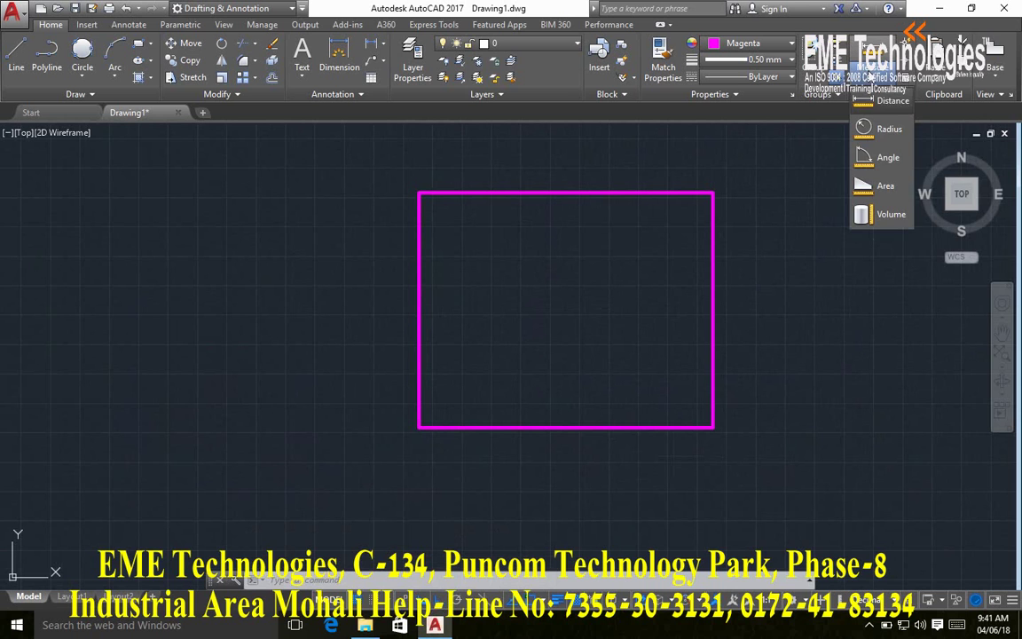
left_click(886, 104)
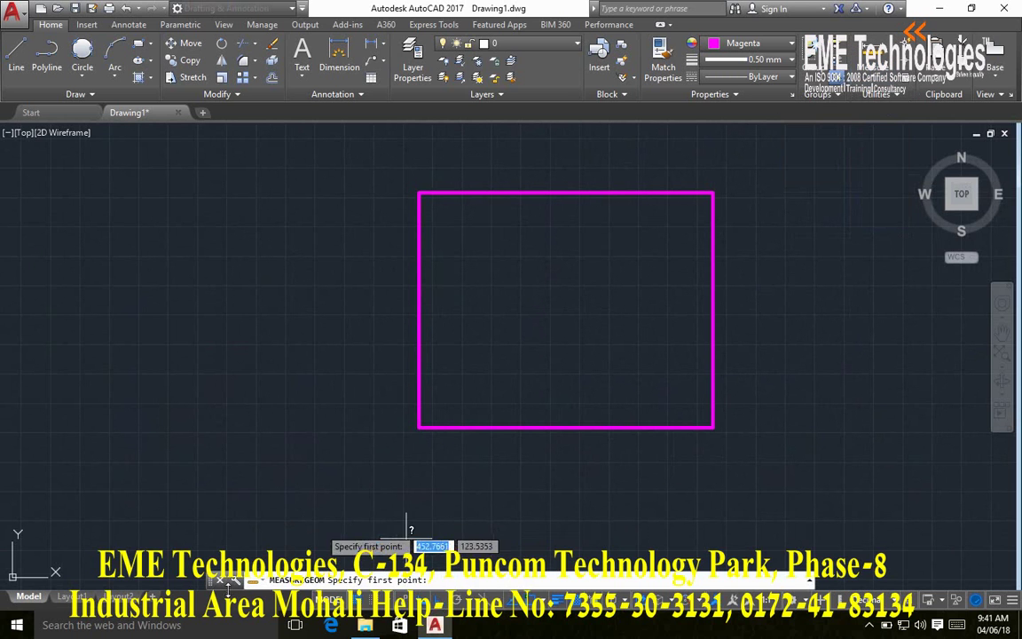
left_click(419, 426)
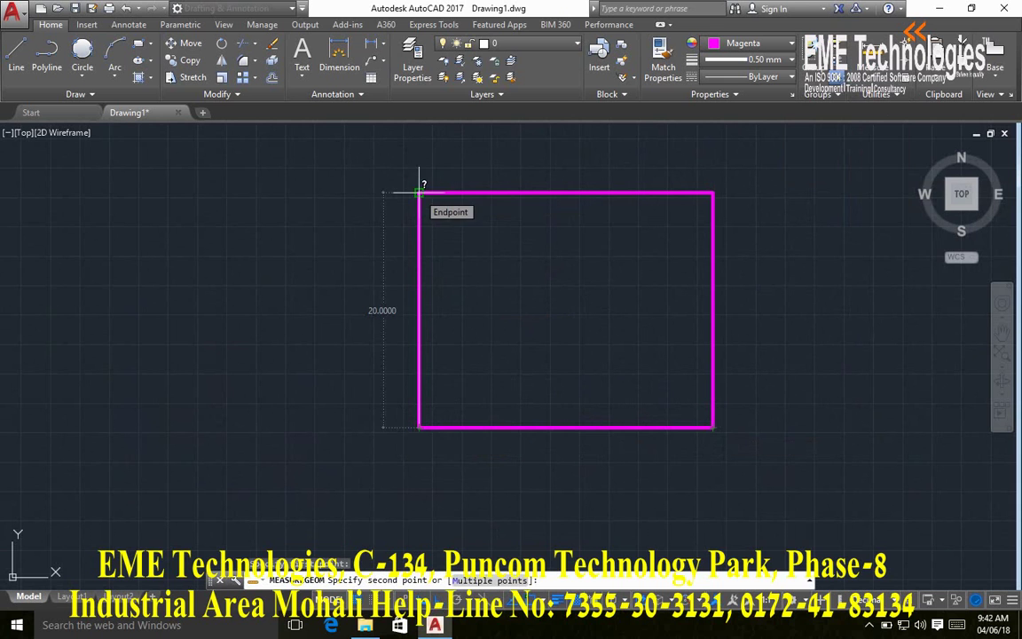
Measure the rectangle's area by its corners, giving Area 500.0000 and Perimeter 90.0000.
left_click(871, 82)
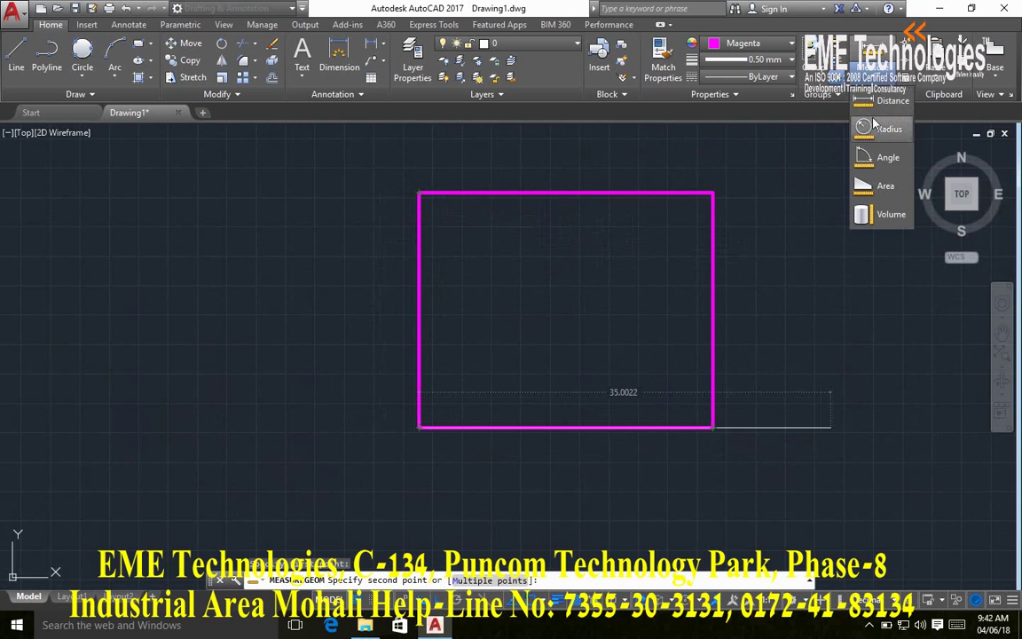
left_click(878, 185)
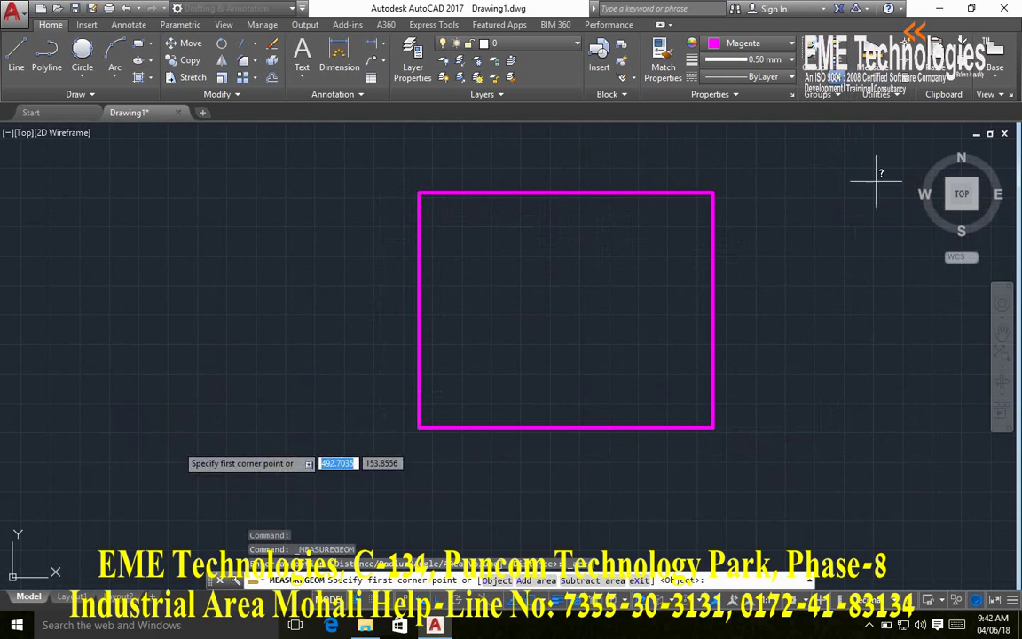
left_click(423, 428)
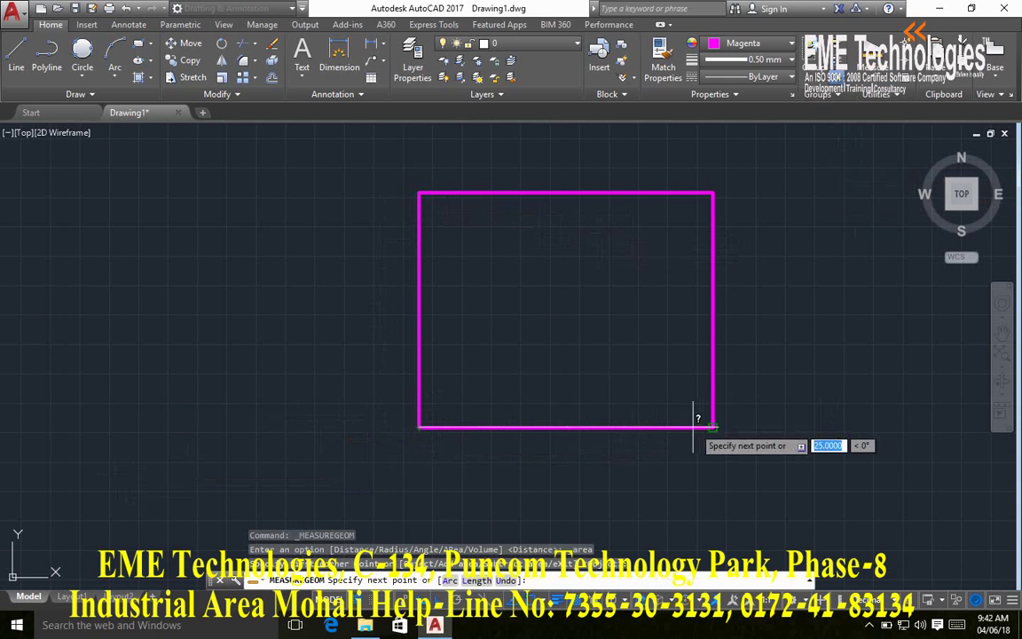
left_click(713, 428)
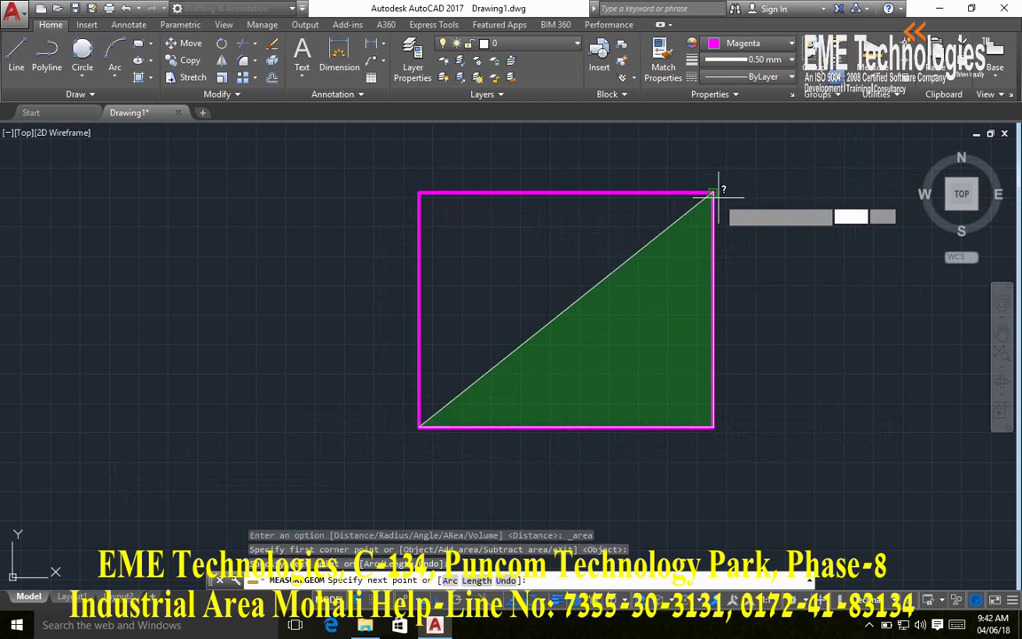
left_click(714, 192)
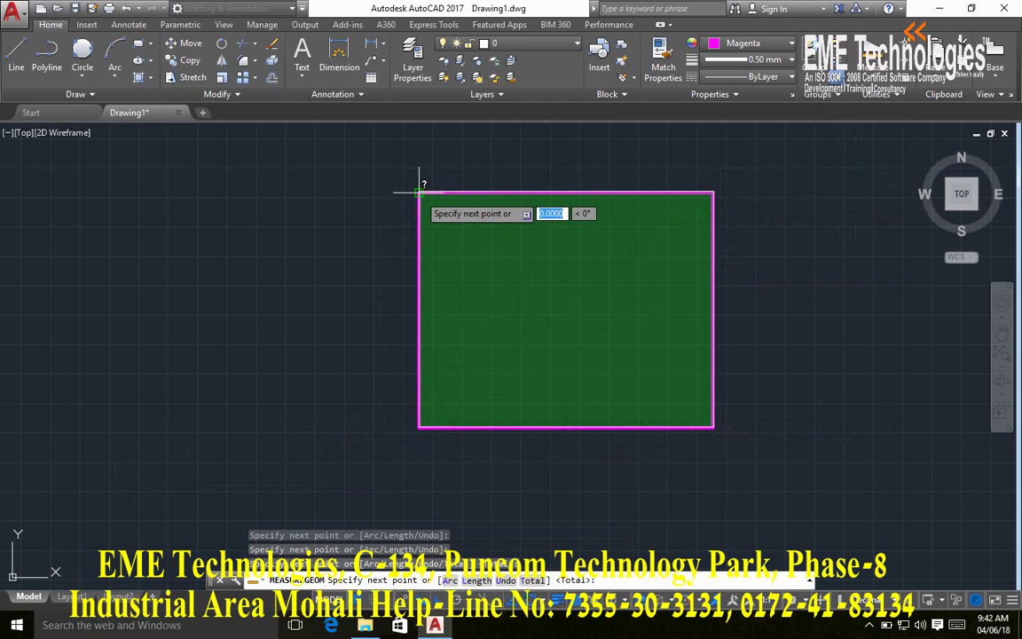
key("Return")
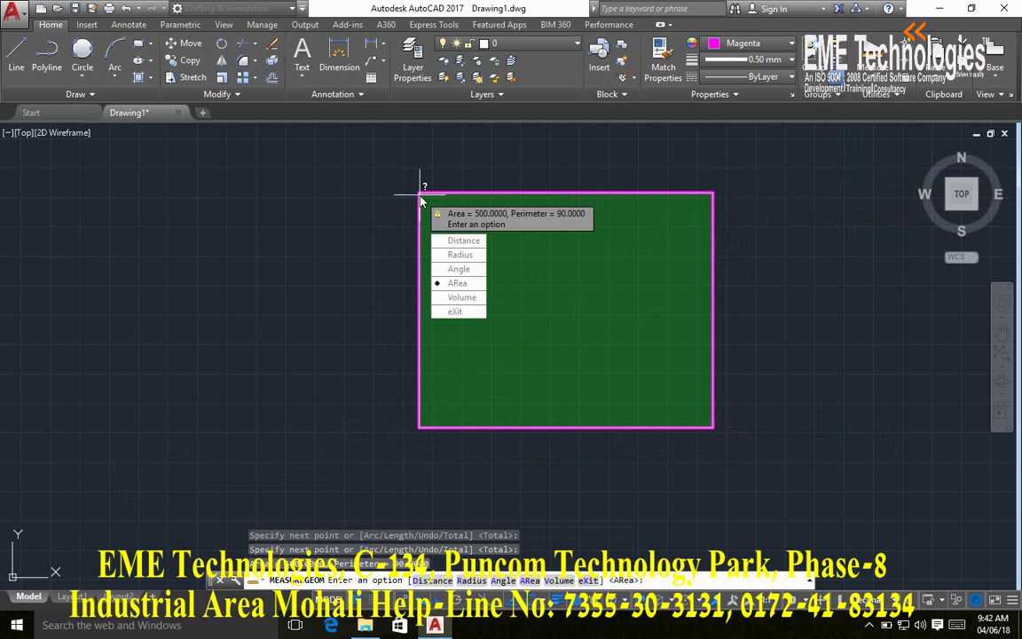
type("1")
key("Escape")
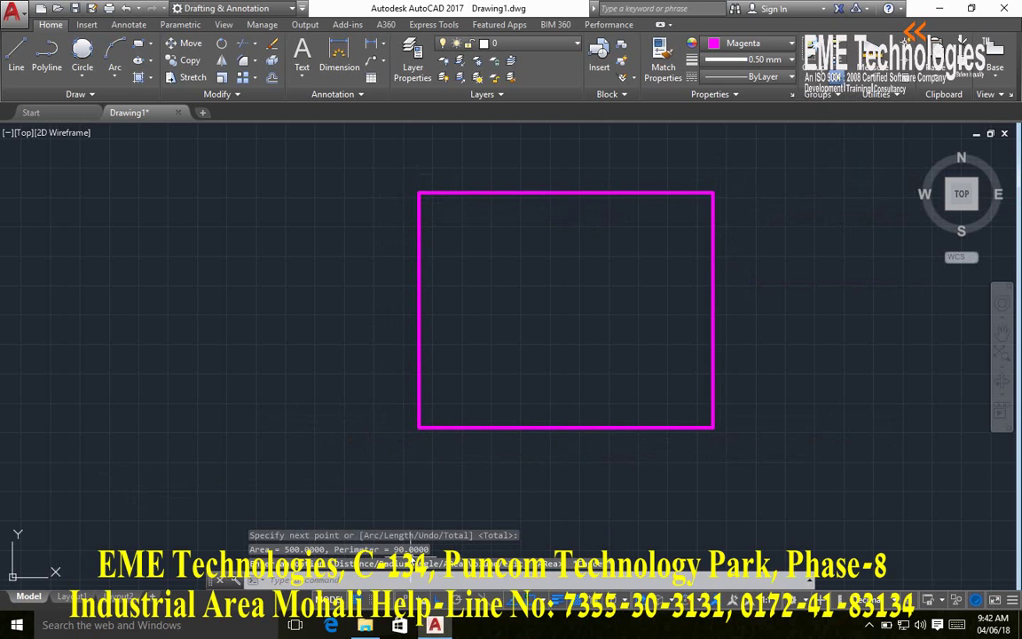
Draw a 50 by 25 rectangle using the Dimensions option, placed right of and below the first.
left_click(137, 48)
scroll(311, 213, "down", 6)
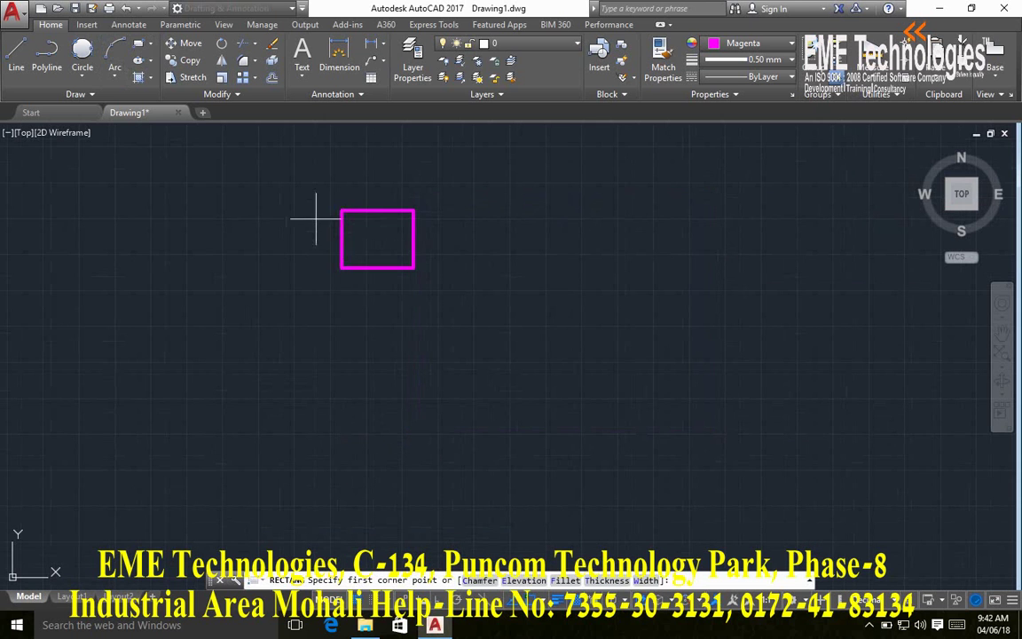
middle_click_drag(467, 244, 305, 342)
left_click(280, 412)
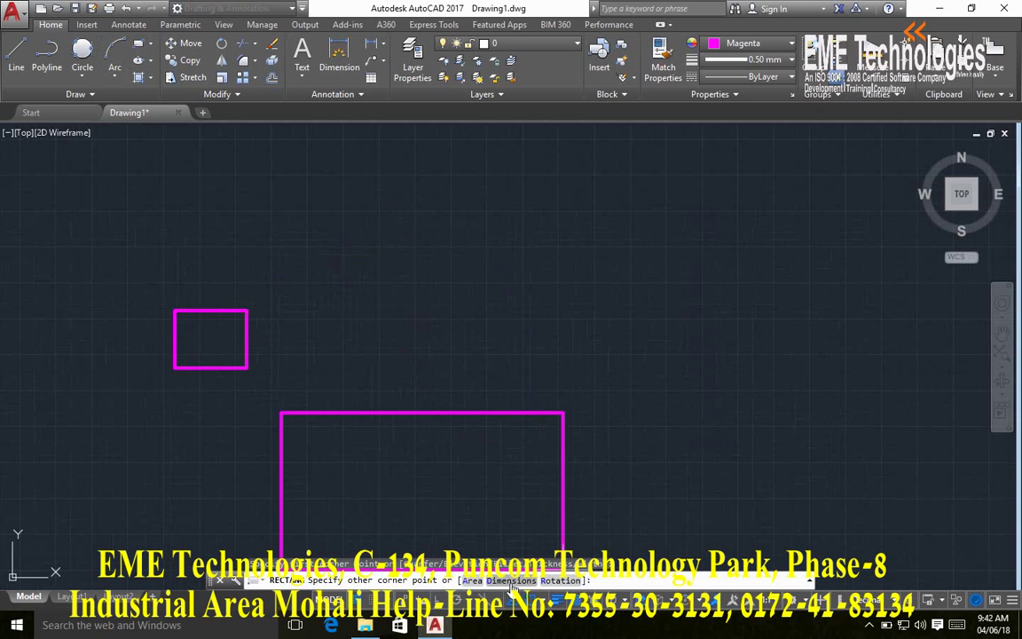
left_click(511, 581)
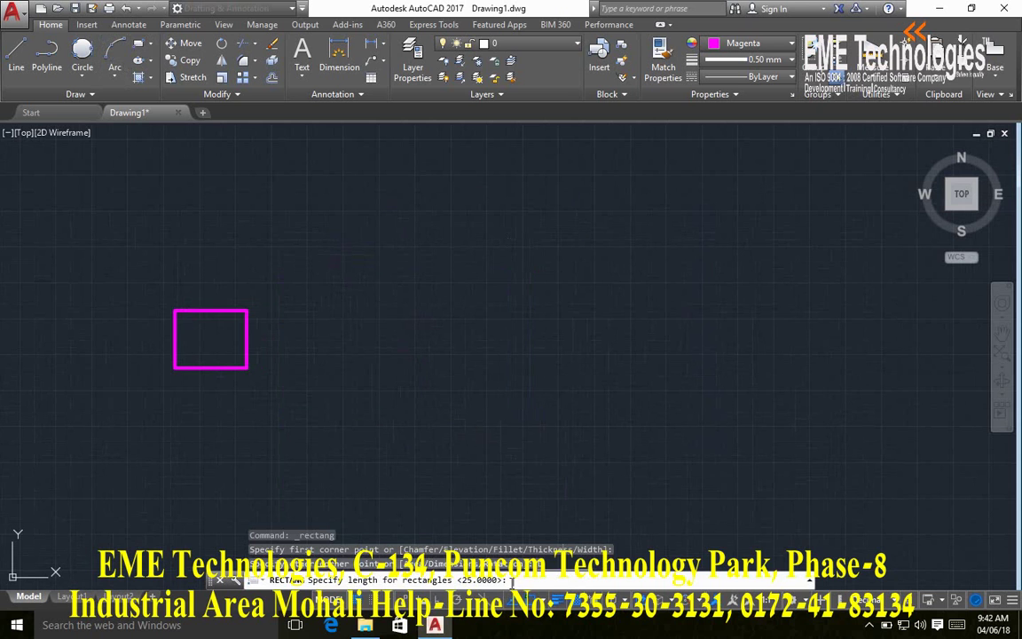
type("50")
key("Return")
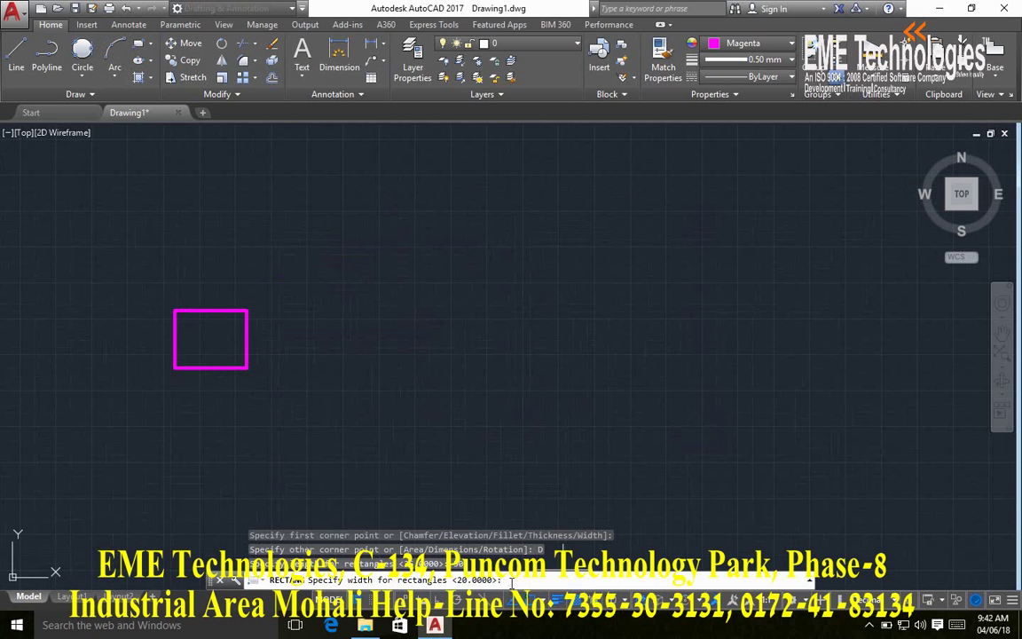
type("15")
key("Return")
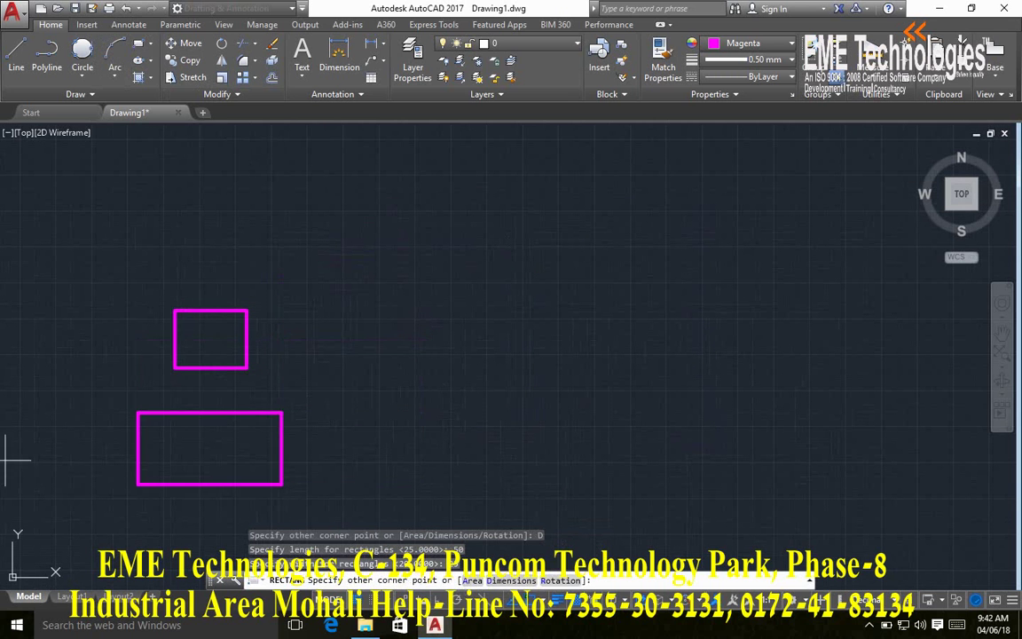
left_click(452, 292)
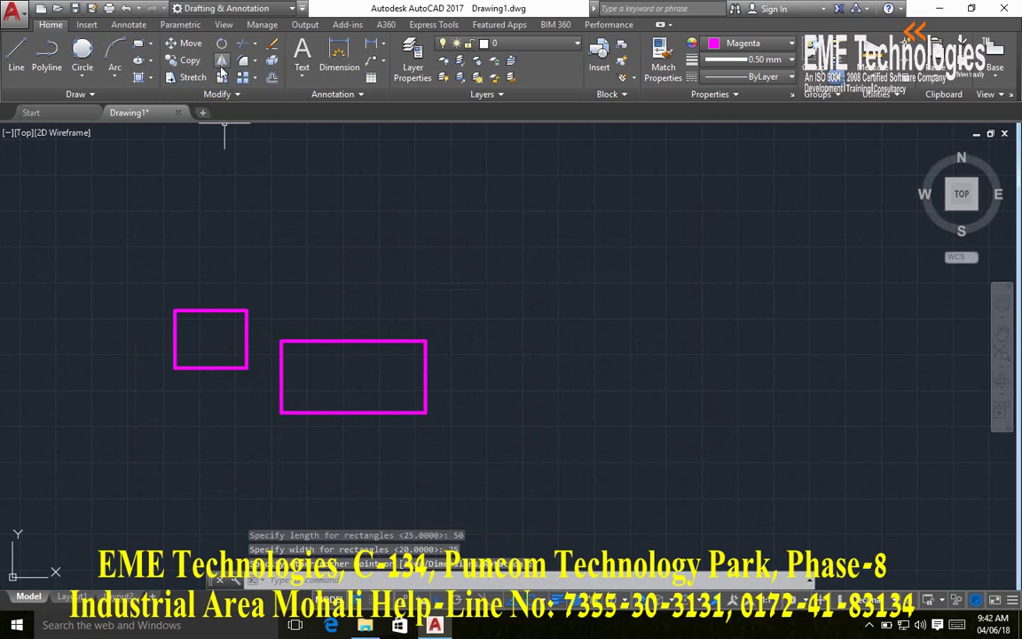
left_click(149, 42)
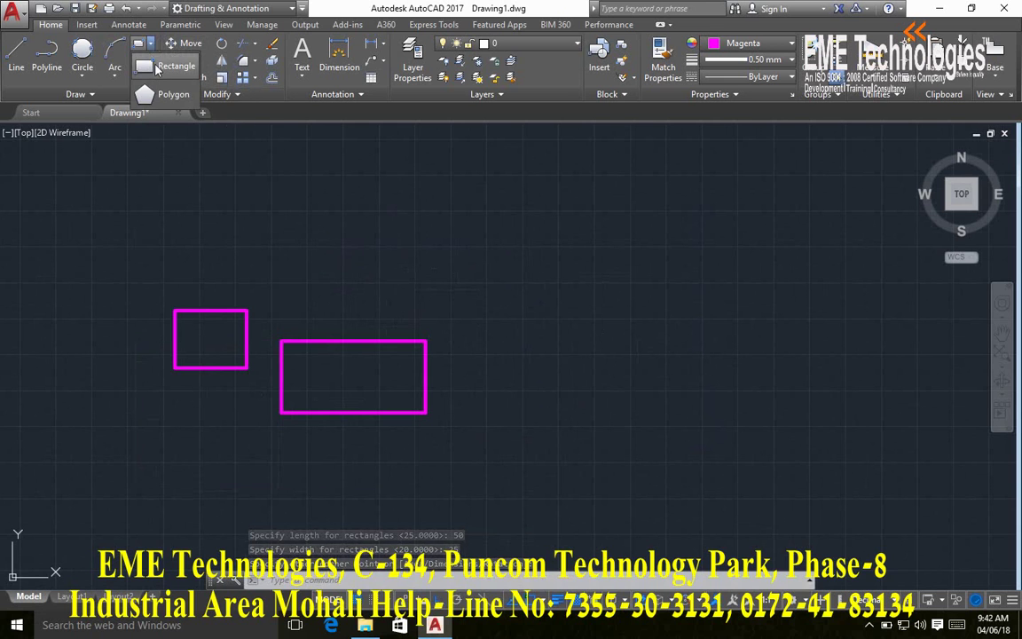
Draw a 50 by 25 rectangle with 45° rotation to the right of the other two.
left_click(169, 66)
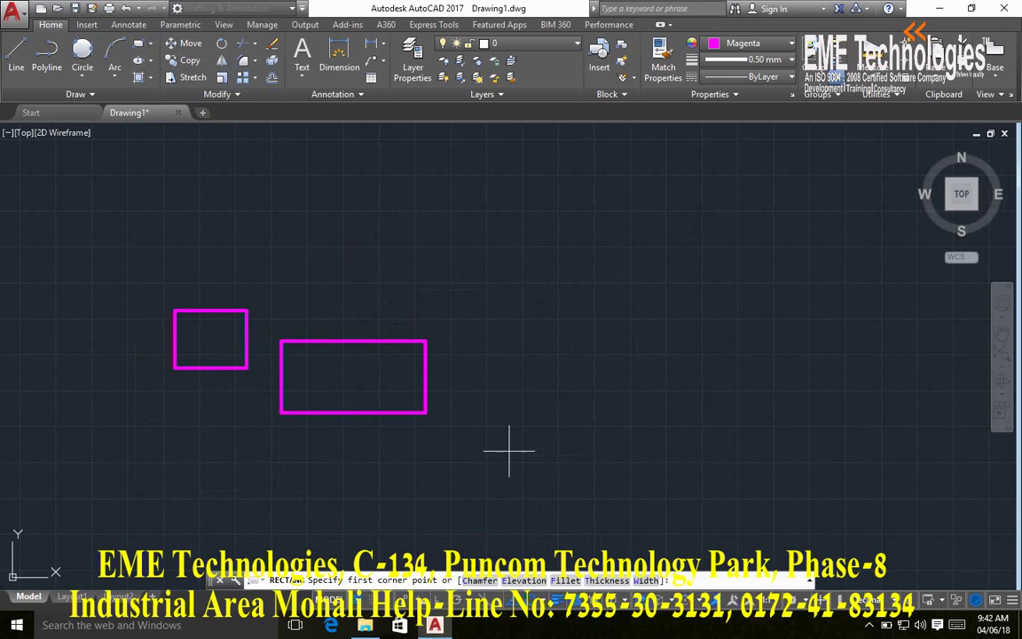
left_click(489, 390)
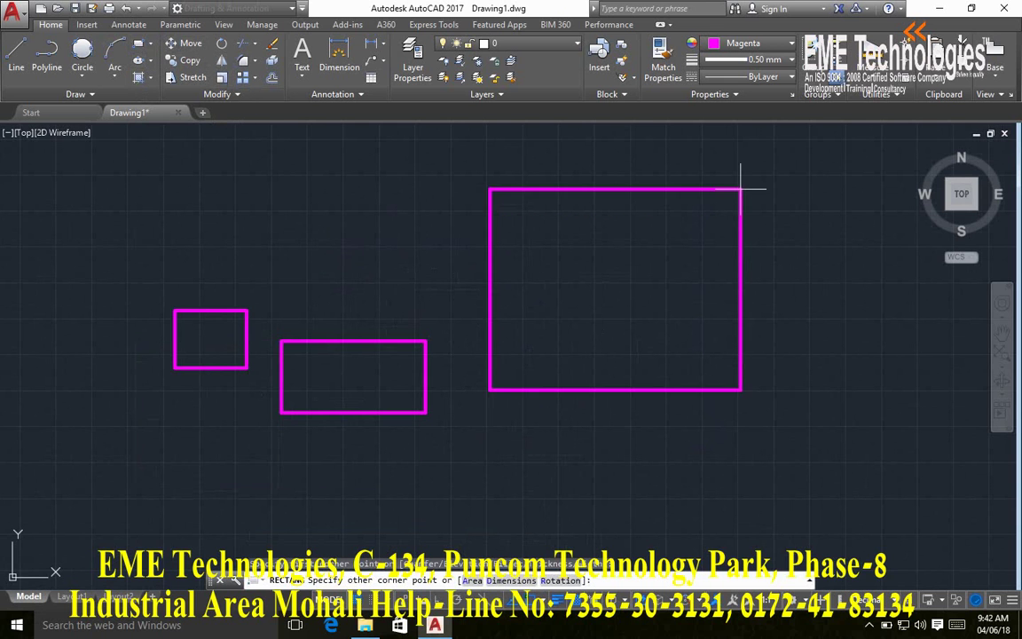
left_click(566, 581)
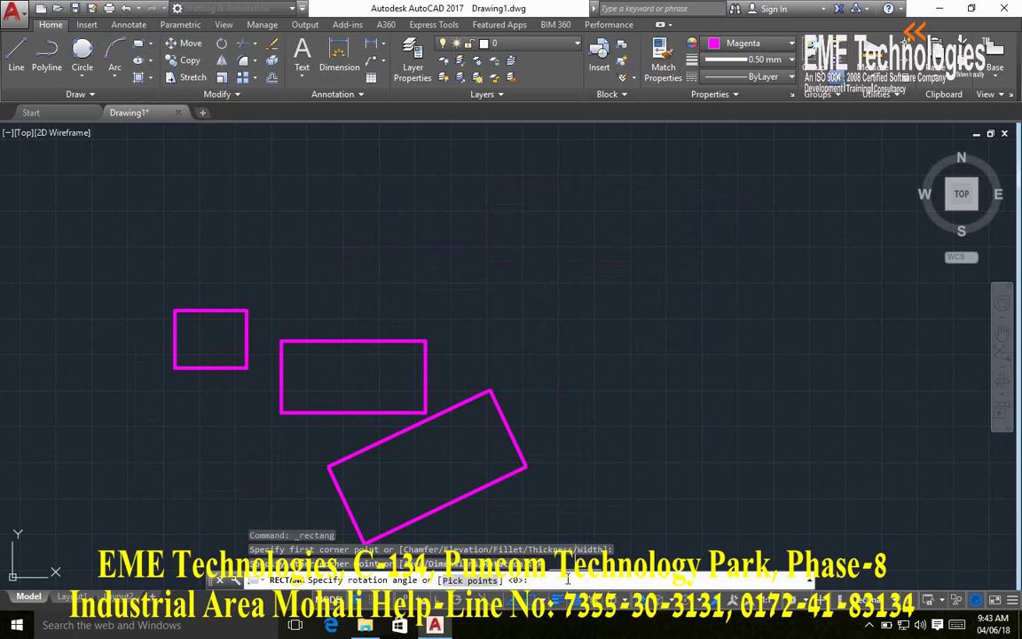
type("45")
key("Return")
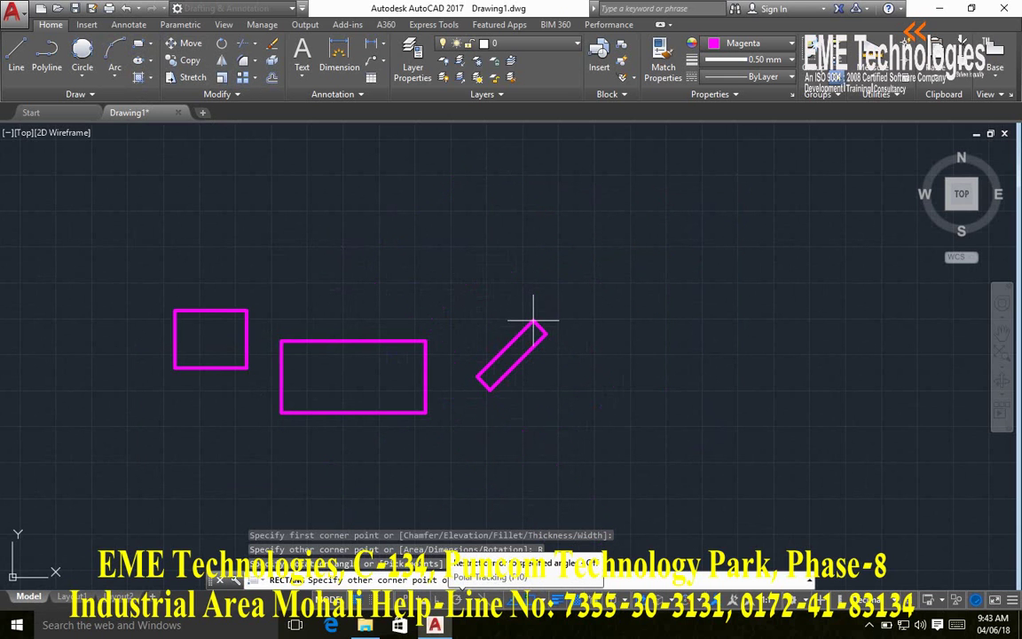
type("d")
key("Return")
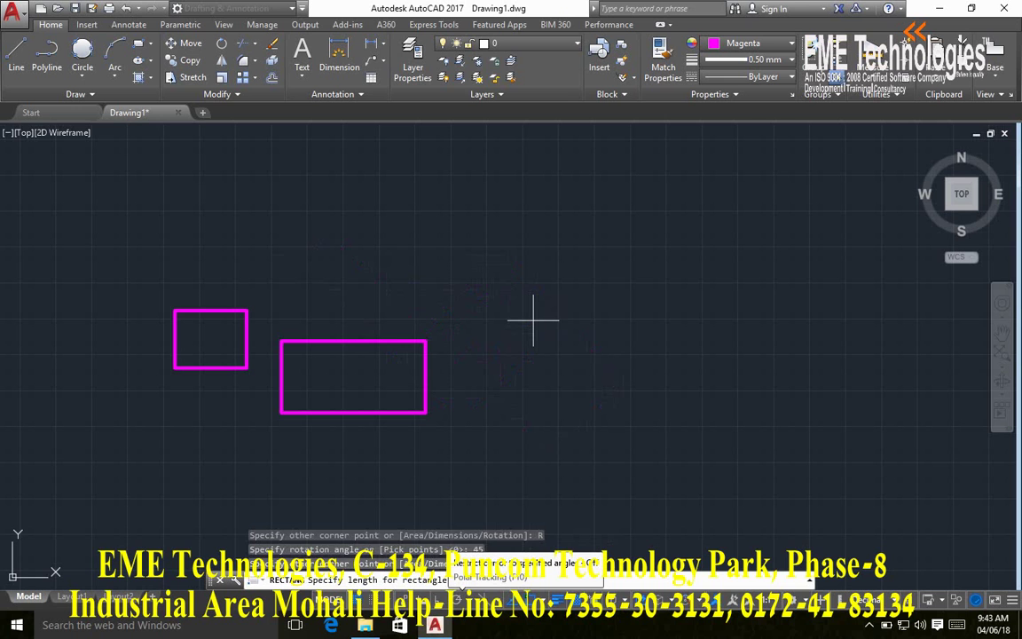
key("Return")
key("Return")
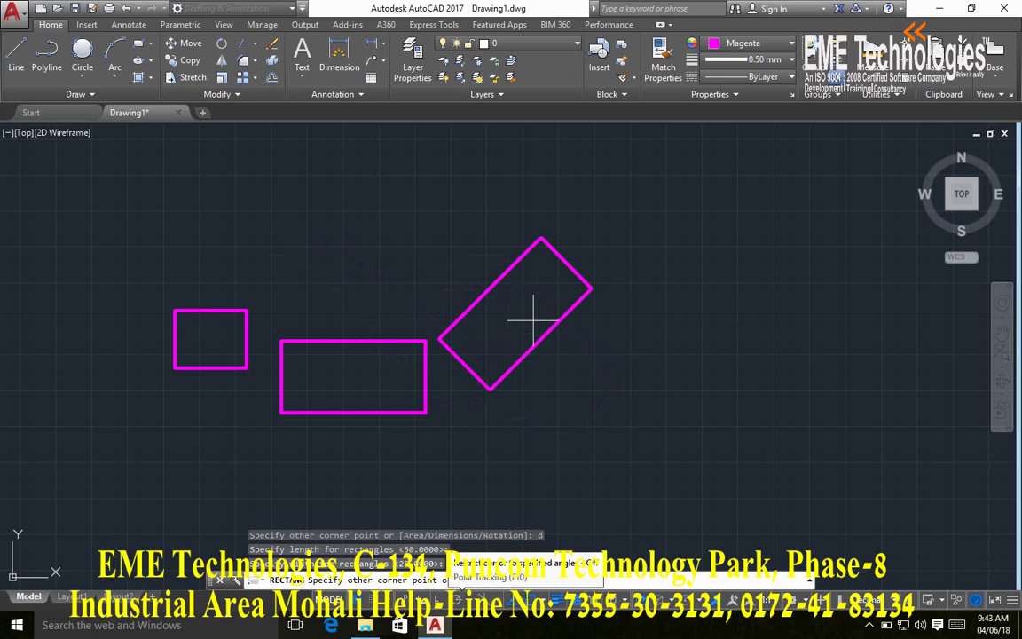
left_click(533, 315)
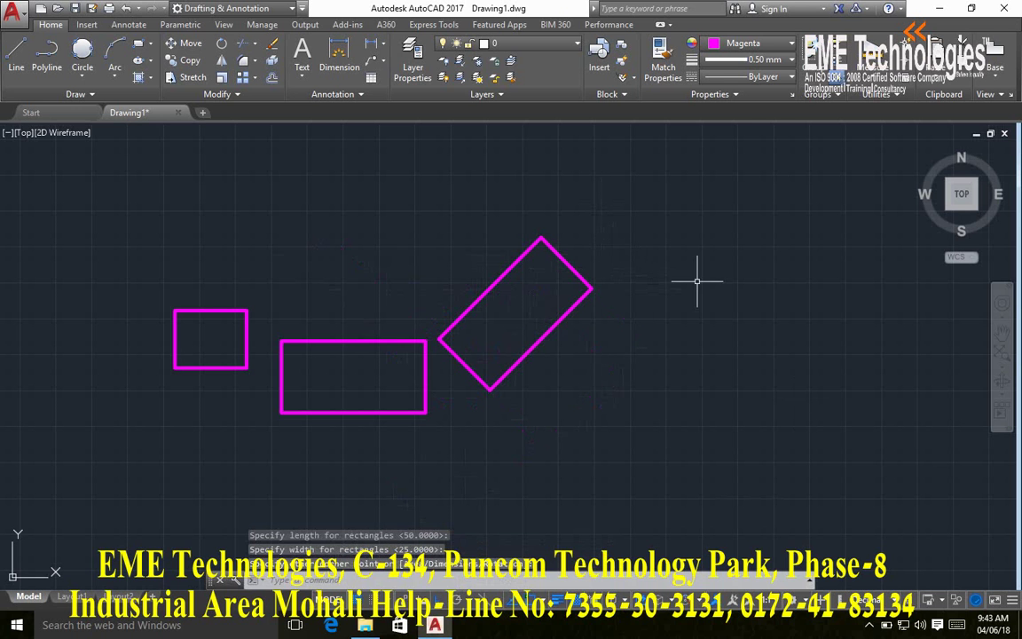
middle_click_drag(659, 284, 559, 288)
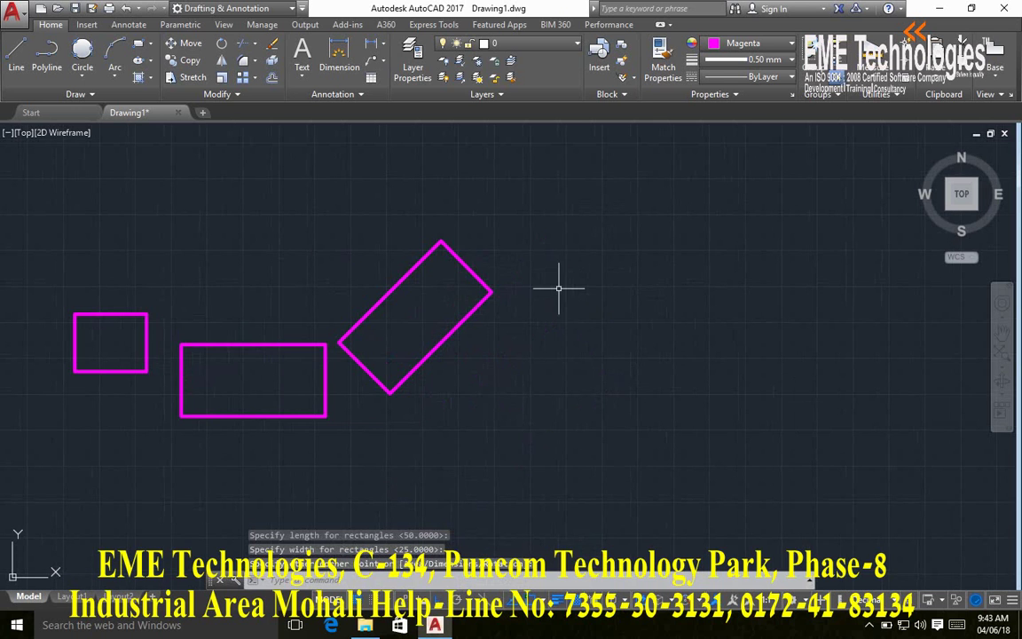
middle_click(493, 257)
middle_click(493, 257)
scroll(490, 262, "down", 5)
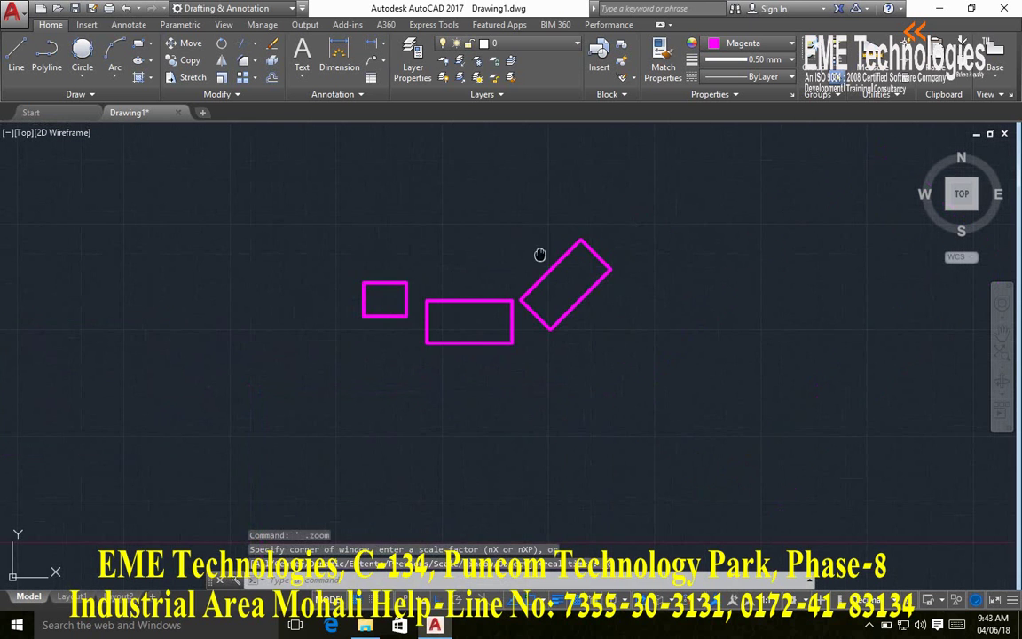
middle_click_drag(538, 258, 477, 298)
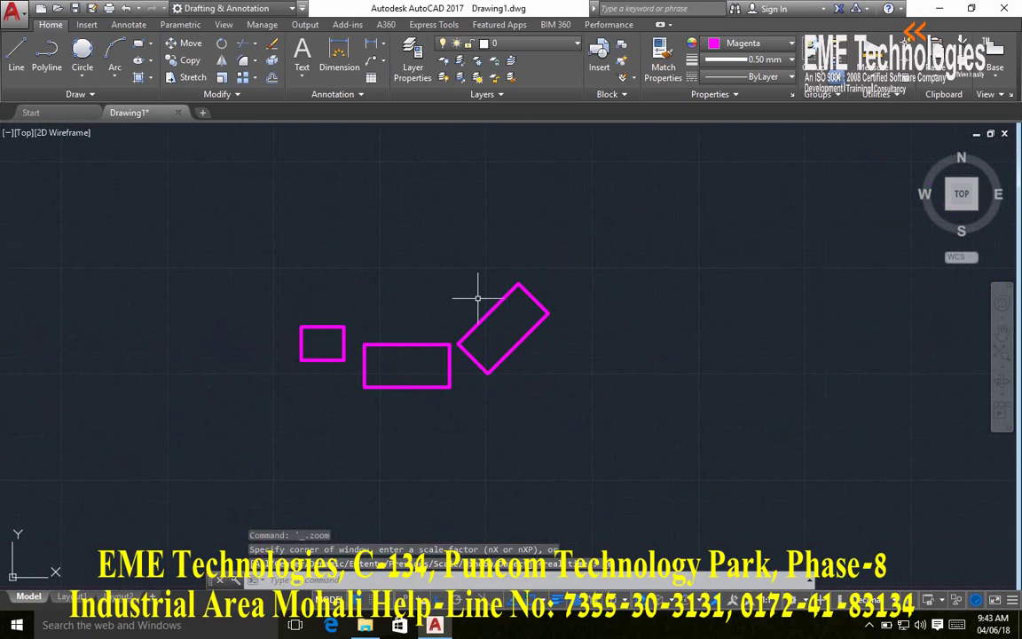